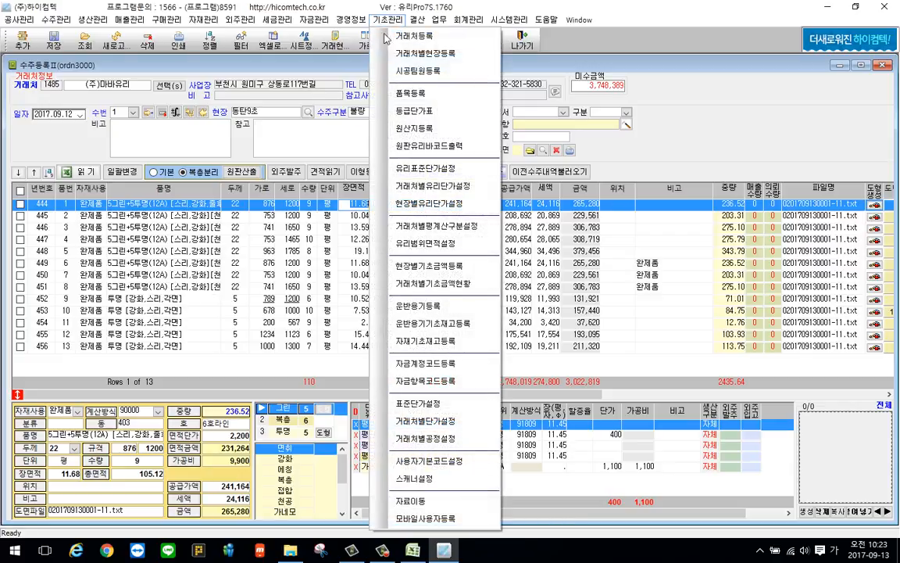
Open item registration (품목등록) and review the weight-use and 복층여부 settings per item category in 중량사용유무적용
click(429, 93)
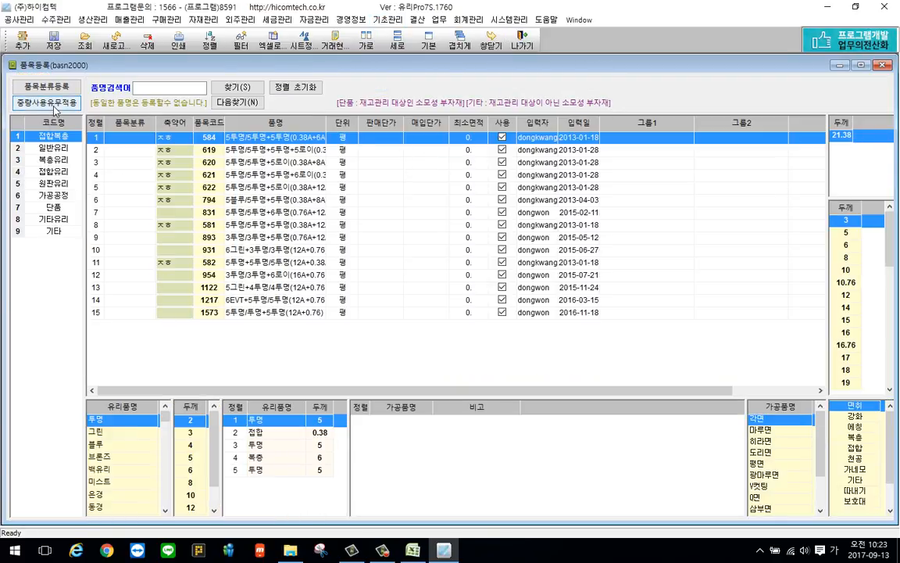
click(53, 105)
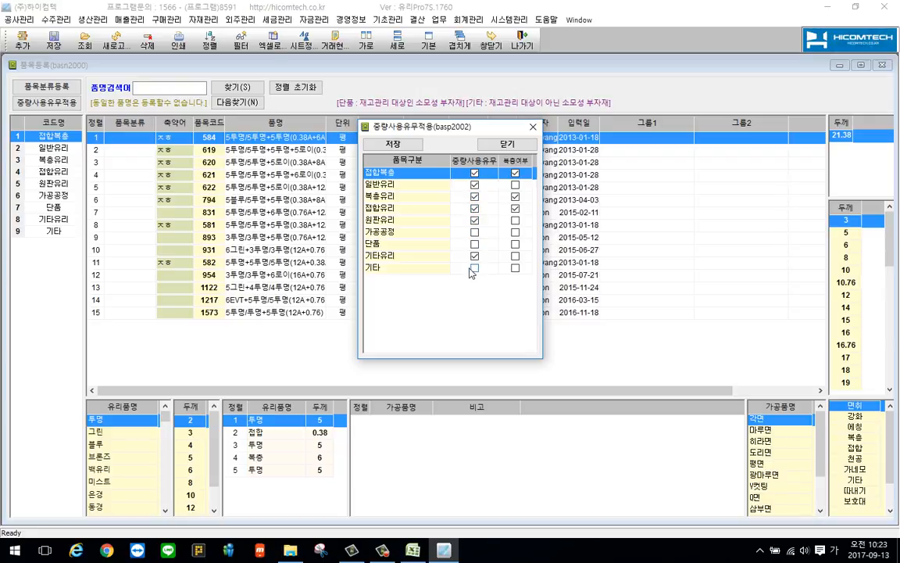
click(515, 185)
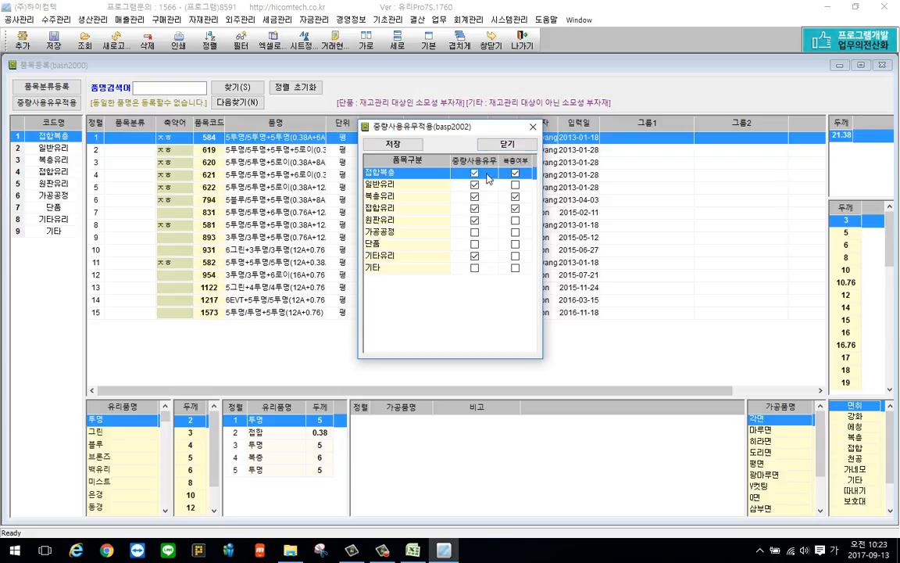
click(508, 145)
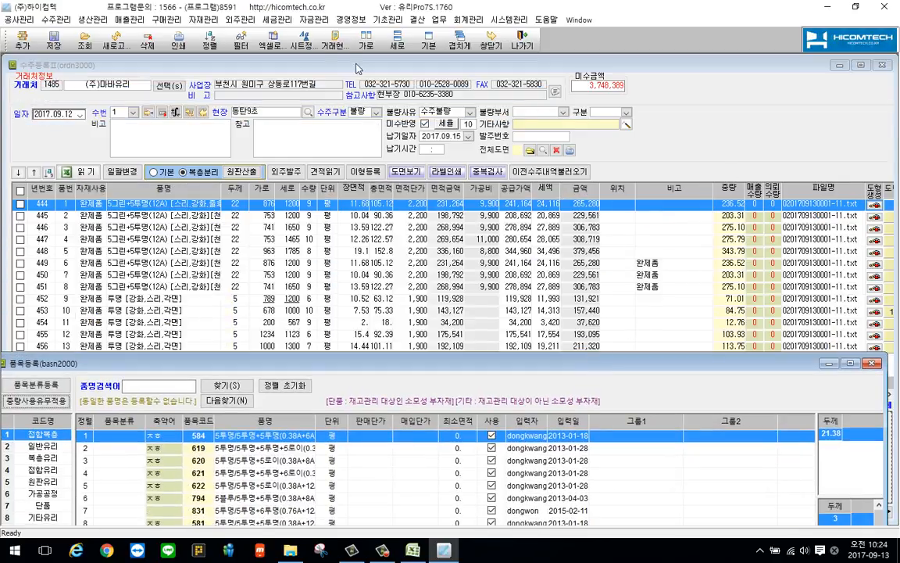
Open 사용자기본코드설정 and inspect the q term of the 유리중량계산공식 value among the 평계산지수 settings
click(381, 26)
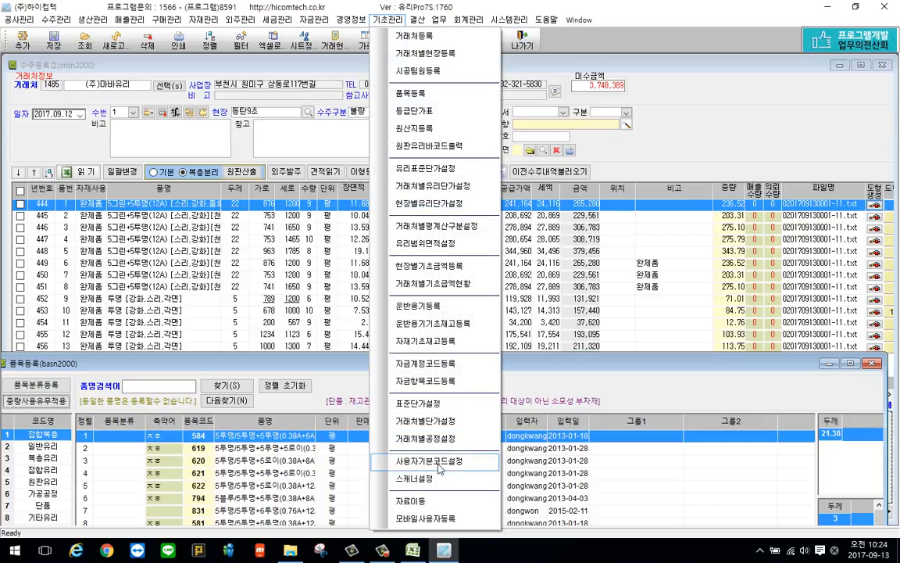
click(439, 462)
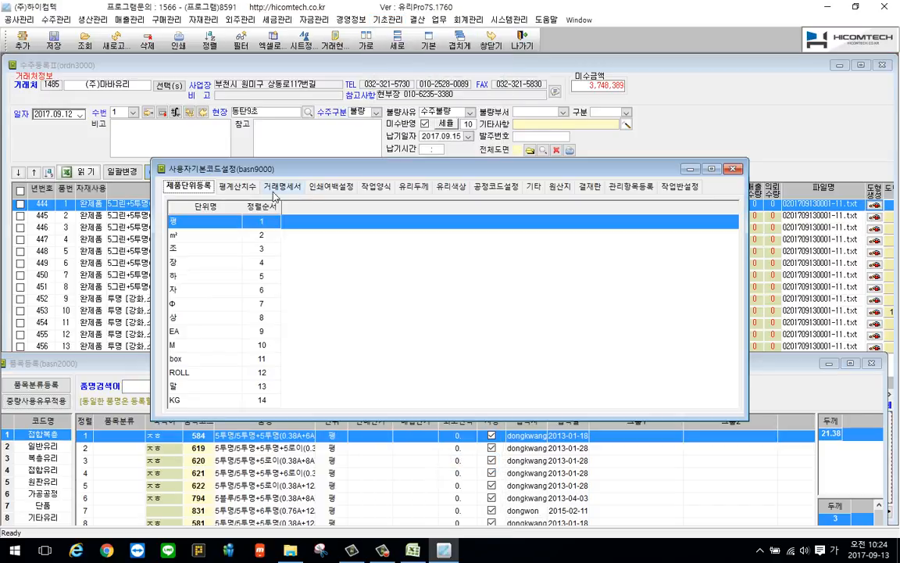
click(237, 186)
click(320, 326)
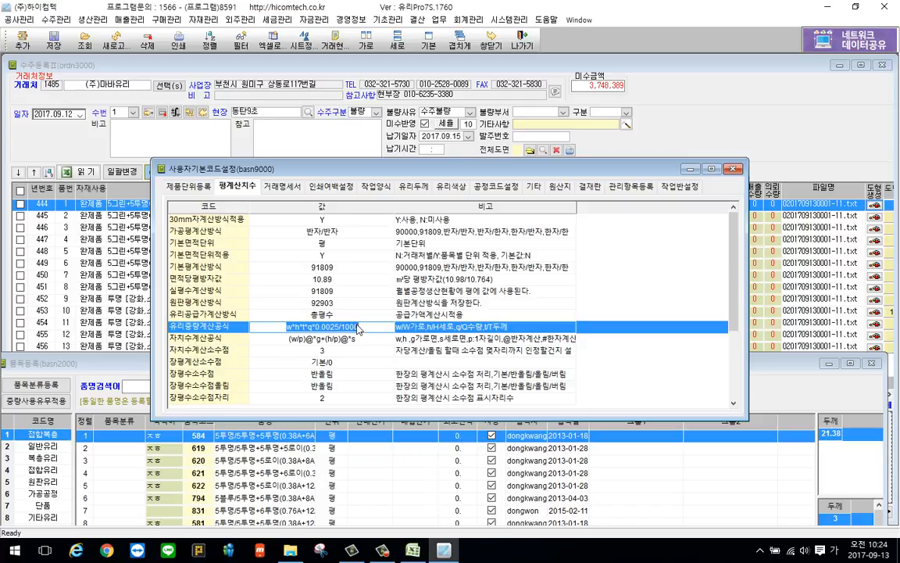
click(309, 328)
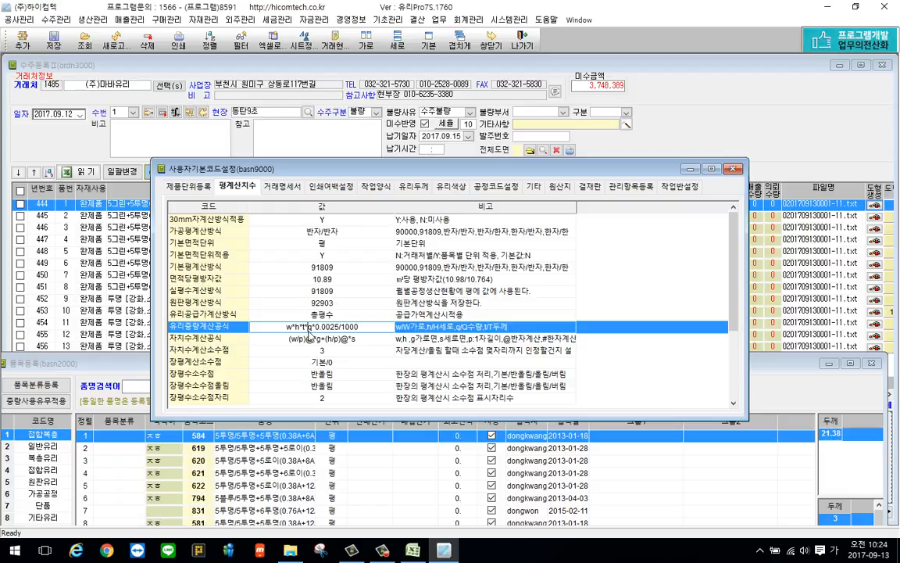
double_click(310, 327)
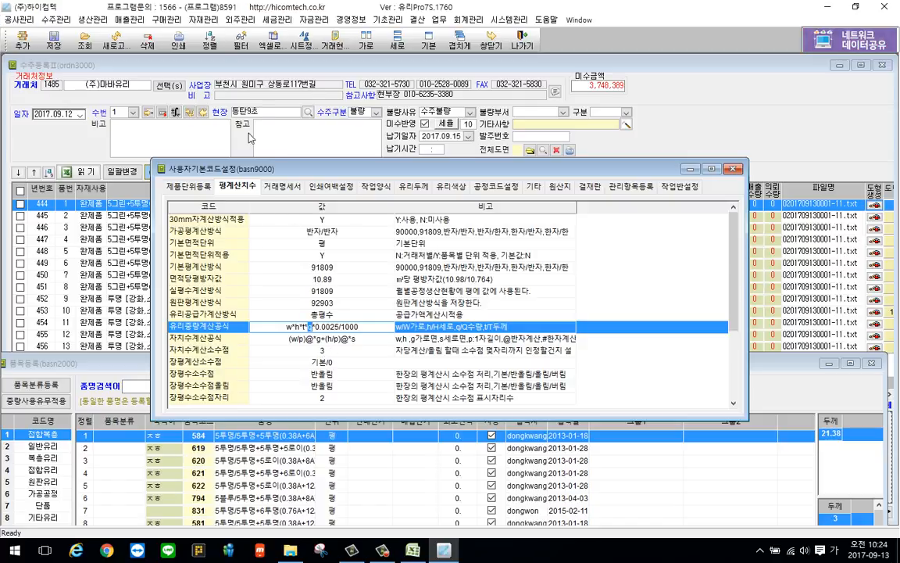
Return to the order registration window and look through all columns of the order item list
click(279, 67)
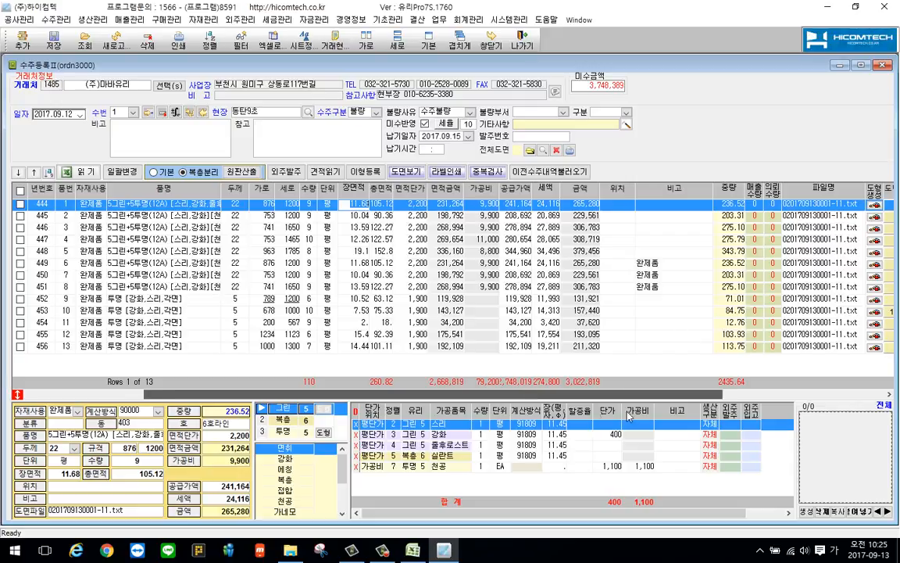
scroll(569, 371, right, 5)
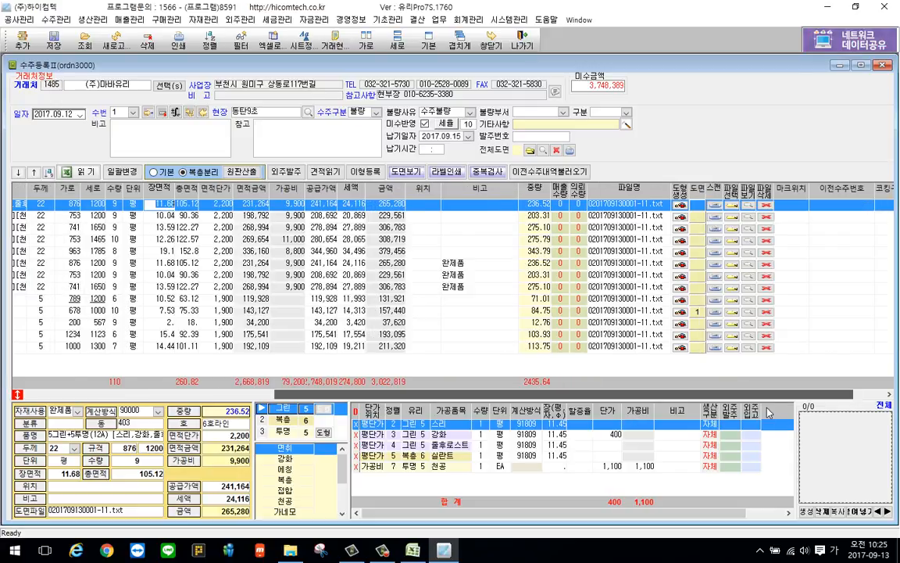
scroll(768, 411, right, 5)
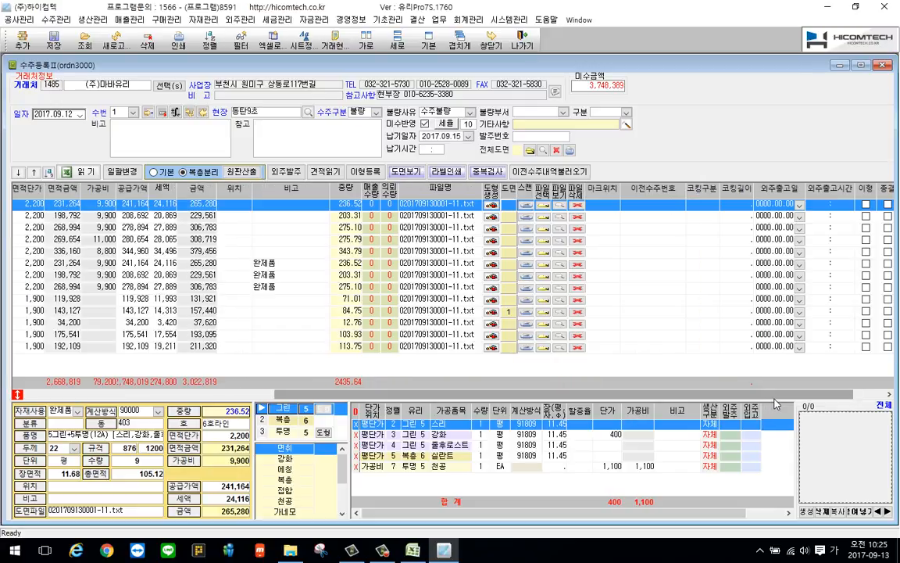
scroll(776, 403, right, 1)
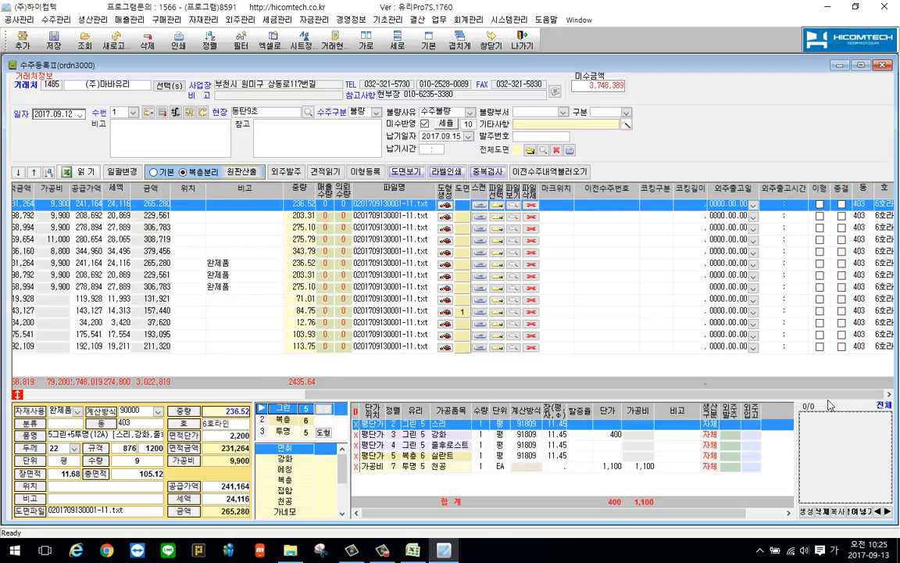
scroll(422, 356, left, 10)
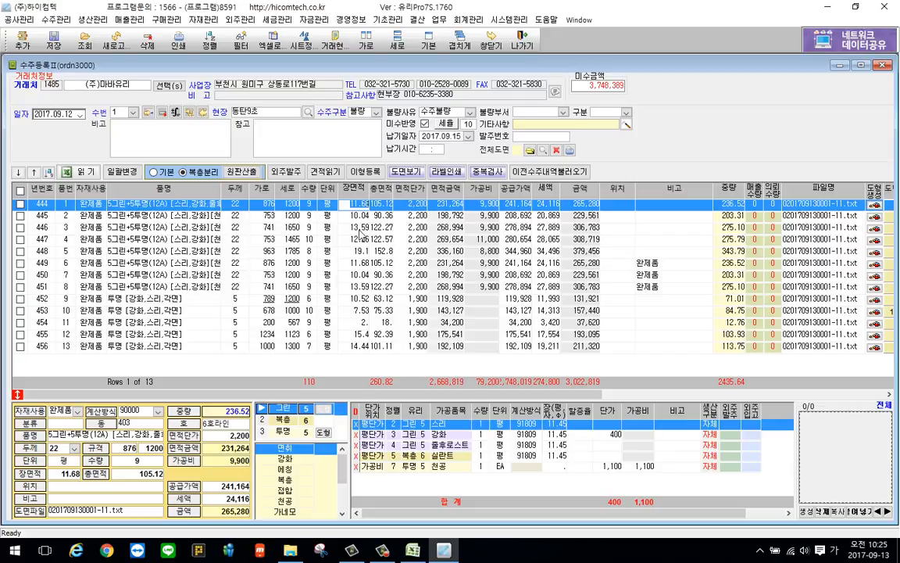
Open the detailed sort for the order items and replace the 품번 sort column with 가로, 세로 and 품명
right_click(361, 230)
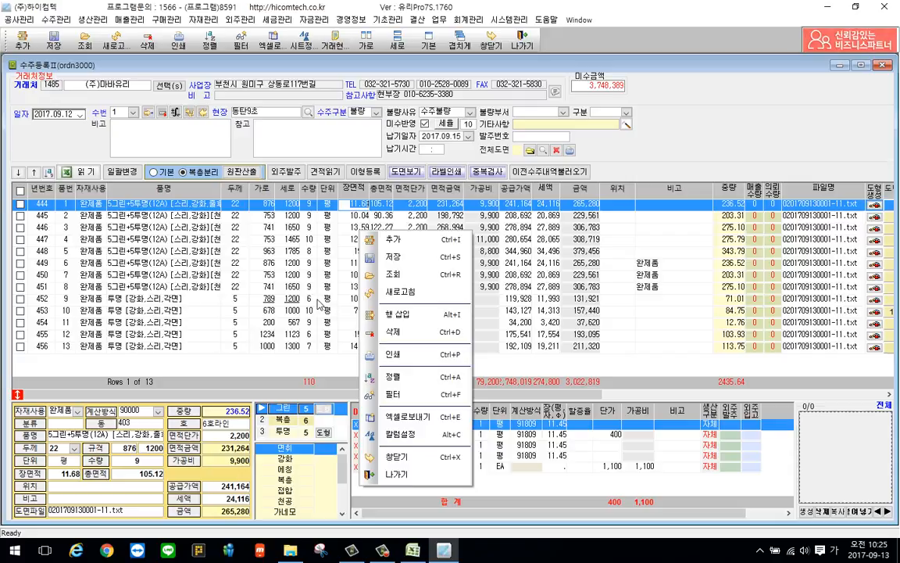
click(409, 380)
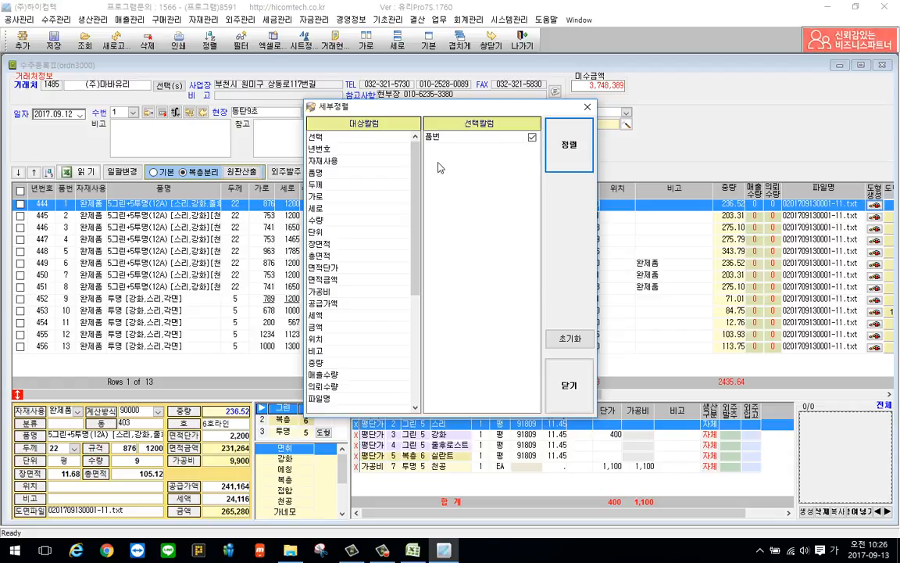
double_click(471, 139)
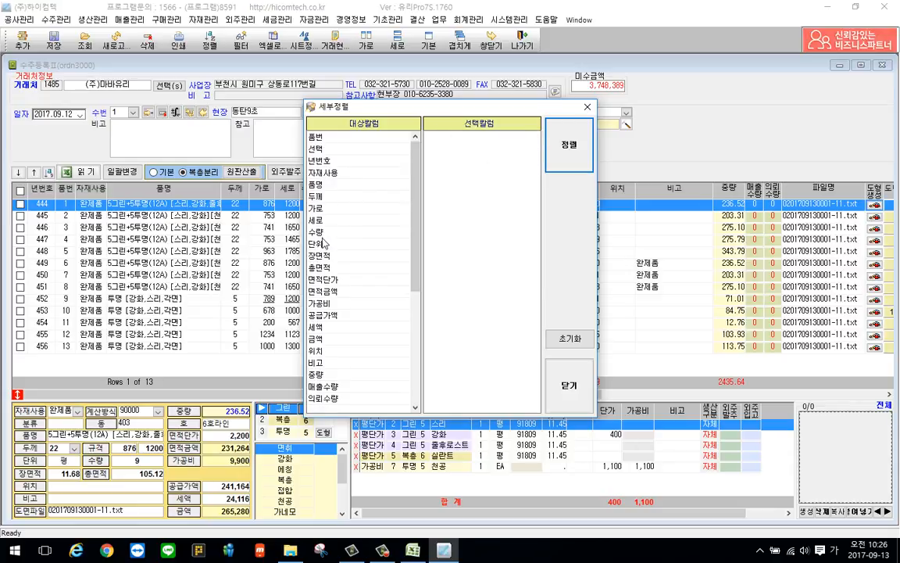
double_click(321, 208)
double_click(320, 208)
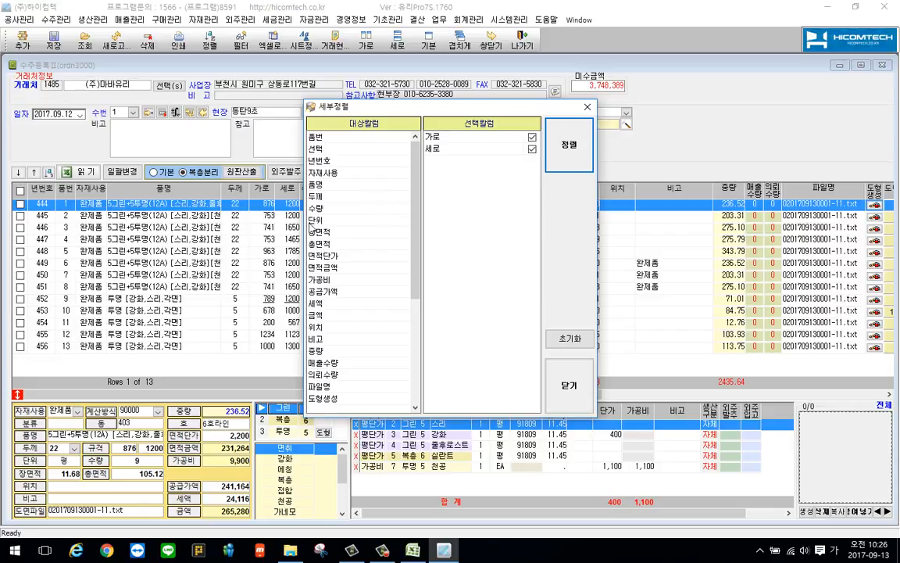
double_click(319, 184)
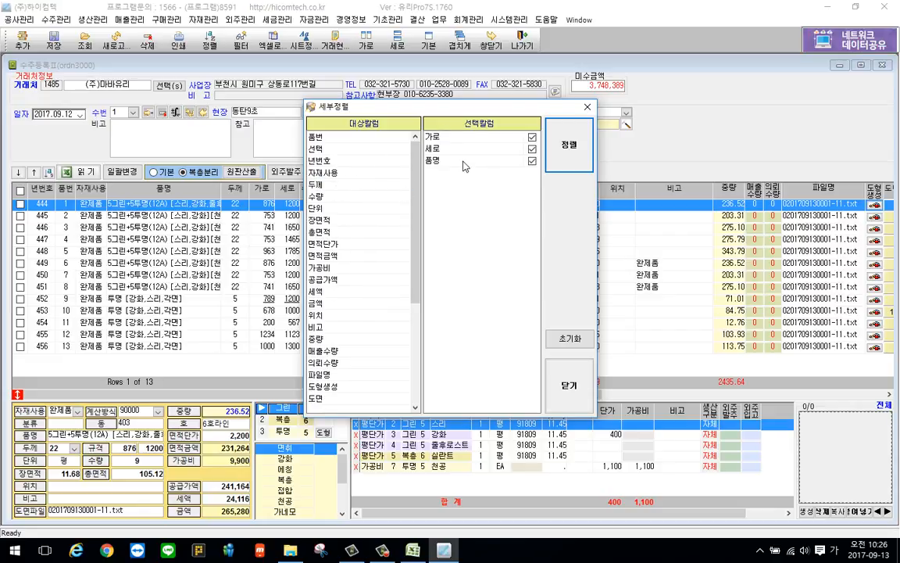
Make 품명 the first sort column, set 가로 and 세로 to descending, and sort the order items
drag(463, 161, 461, 138)
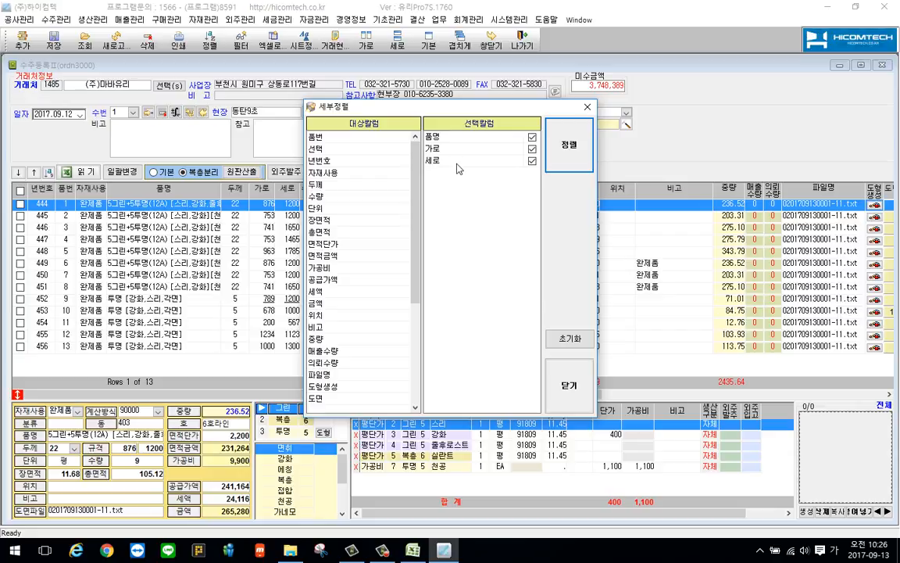
click(532, 149)
click(532, 160)
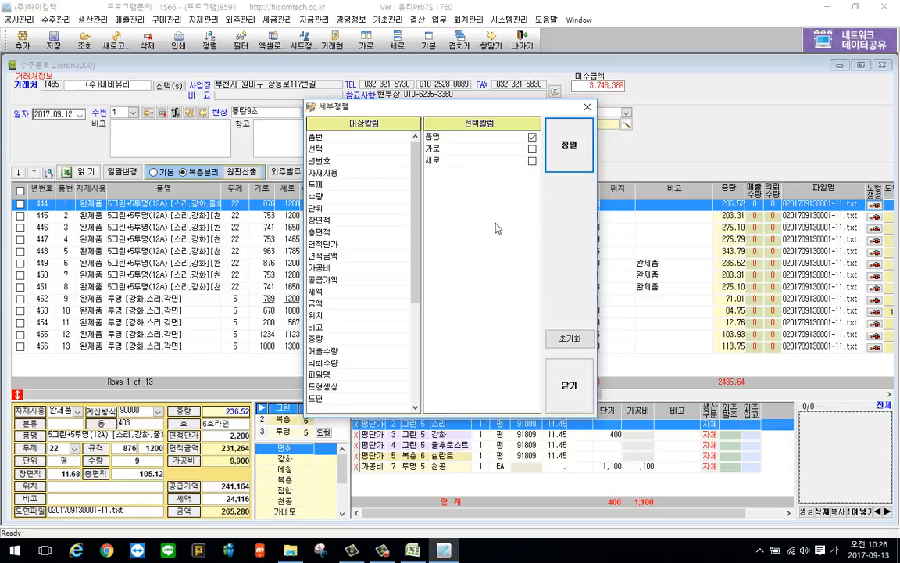
click(568, 161)
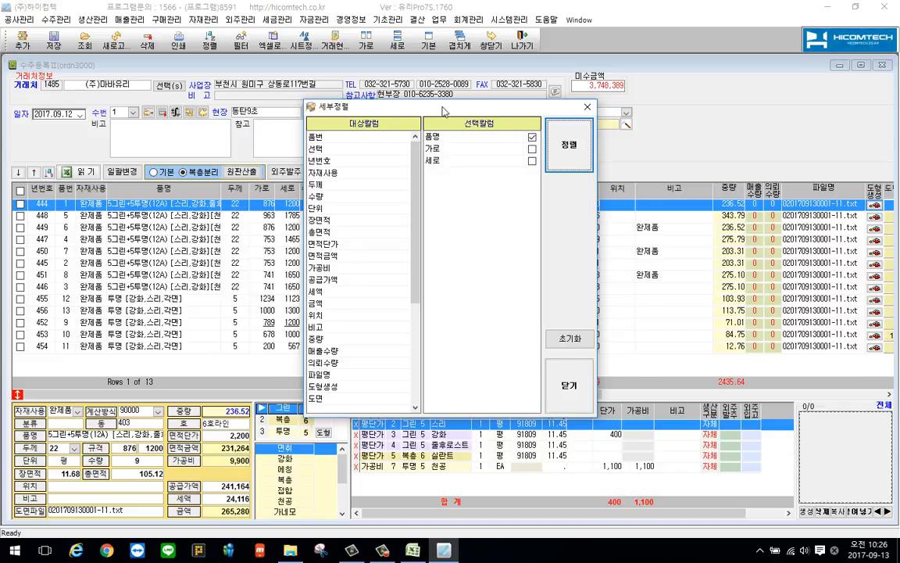
Close the sort settings, renumber the items' 품번 in the sorted order, and save the order
drag(397, 106, 567, 119)
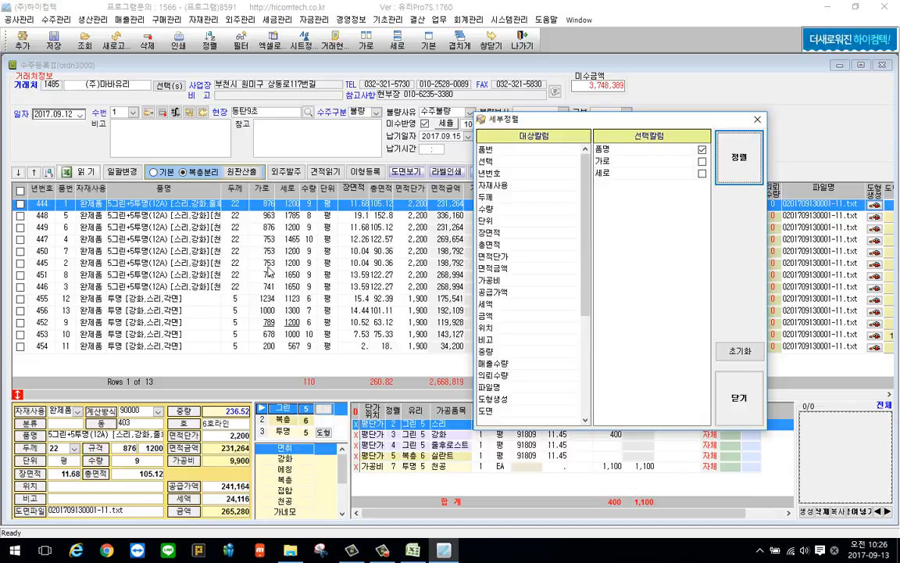
click(758, 121)
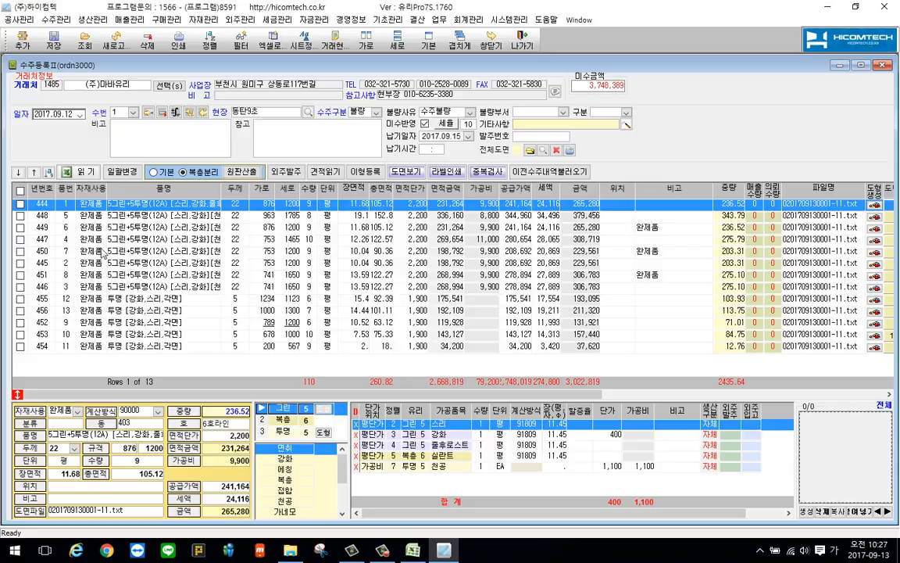
click(50, 172)
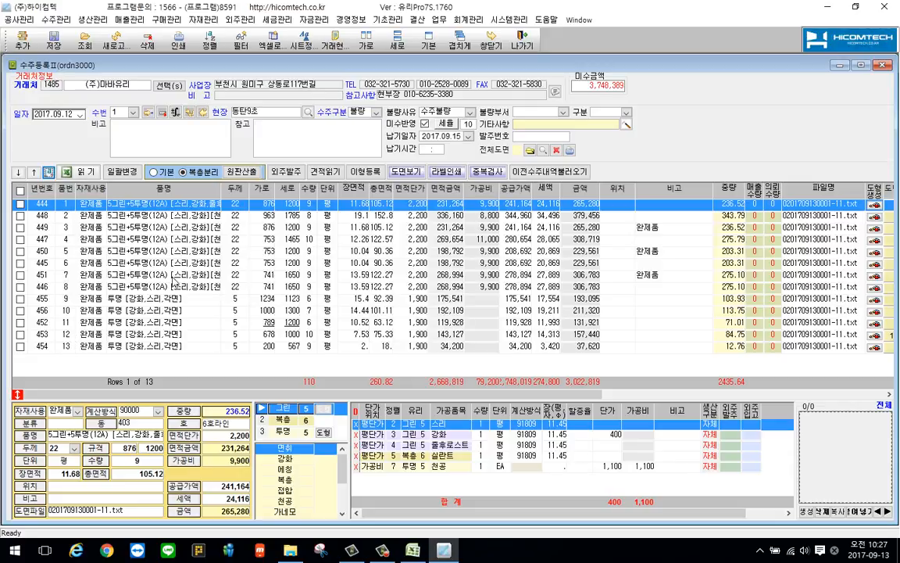
right_click(227, 241)
click(250, 267)
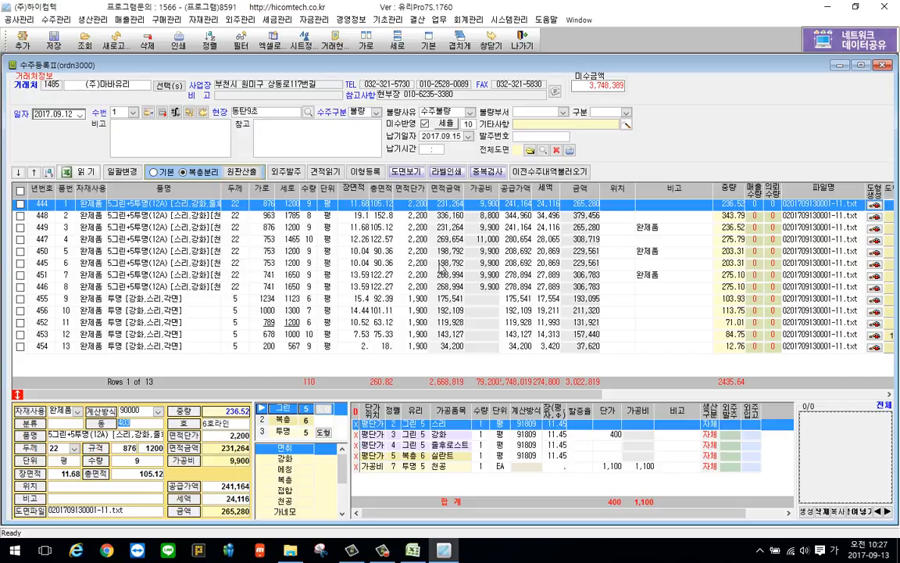
Replace the 품명, 가로 and 세로 sort columns with ascending 품번 only, and save the order
right_click(353, 240)
click(442, 416)
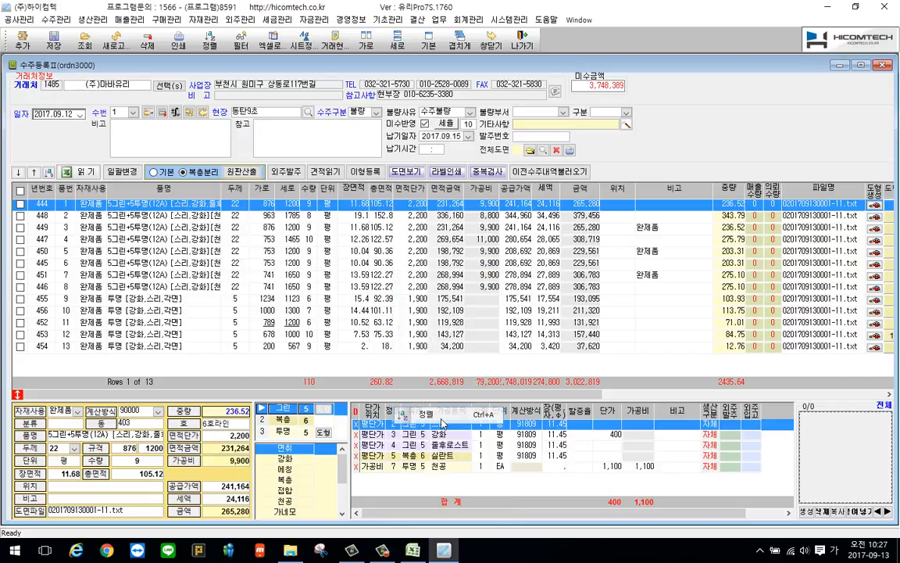
double_click(451, 138)
double_click(451, 138)
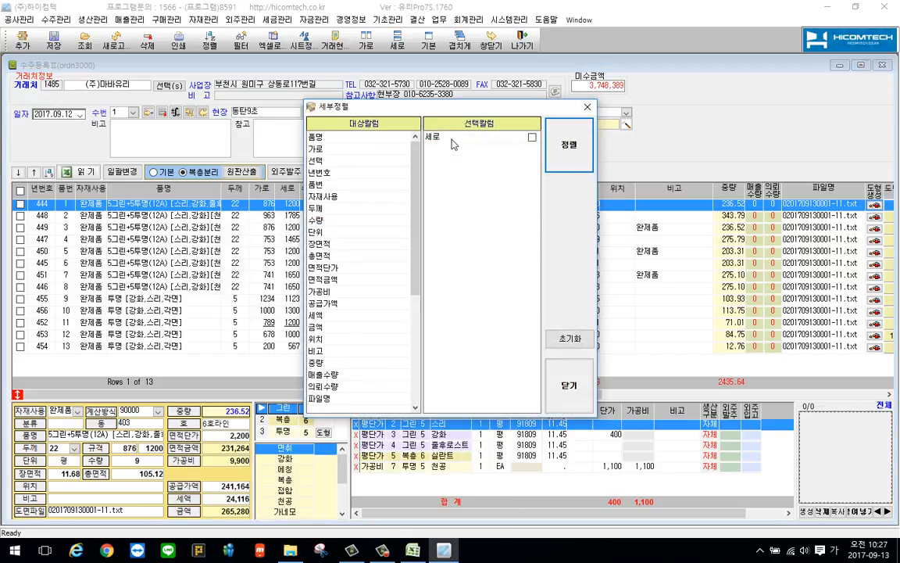
double_click(451, 138)
double_click(316, 196)
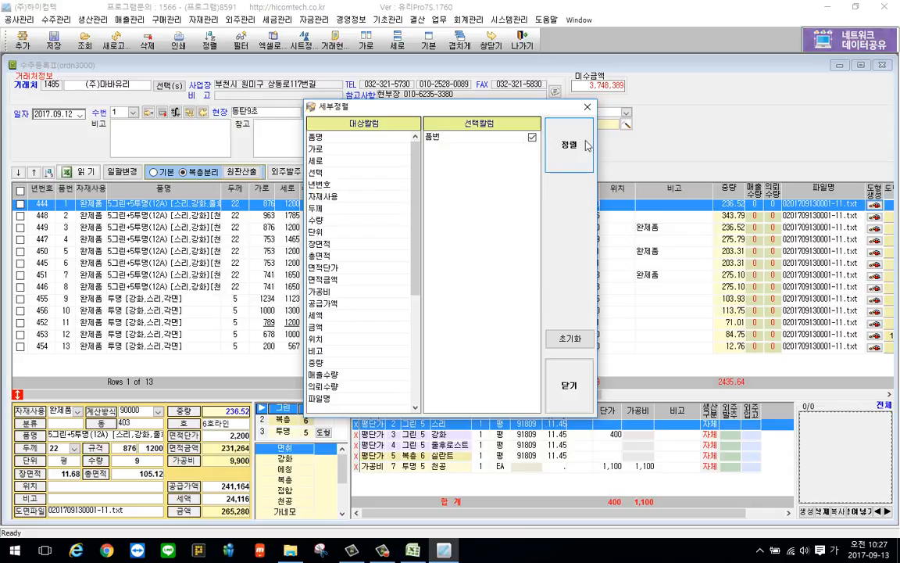
click(570, 387)
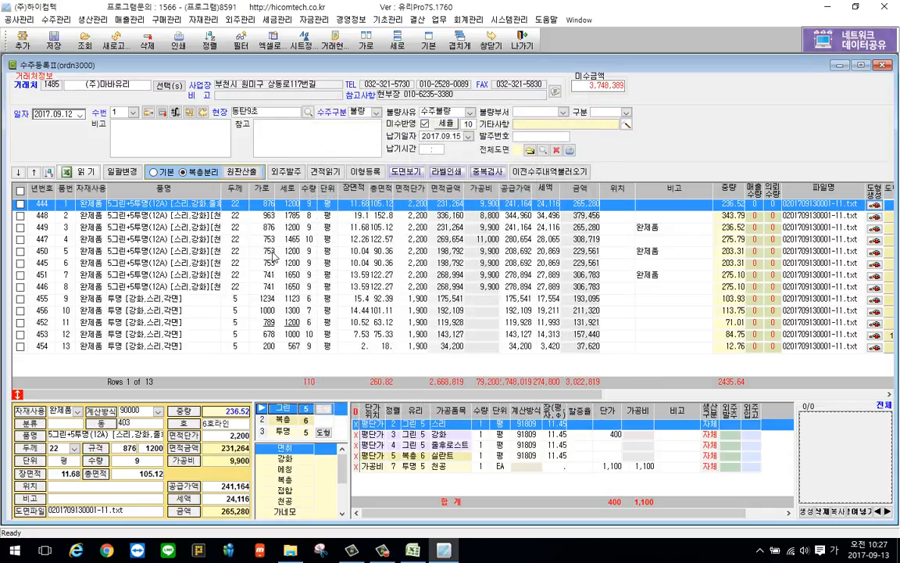
right_click(254, 267)
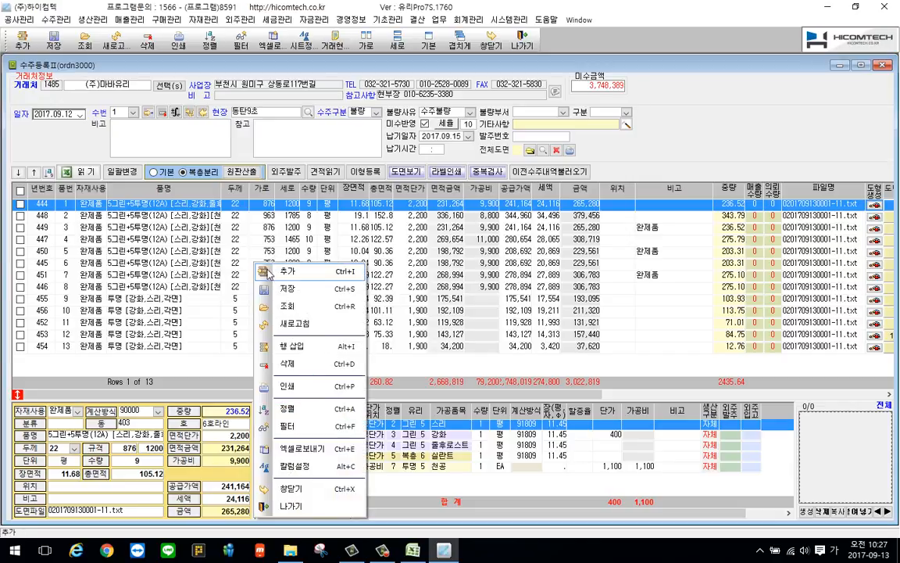
click(291, 290)
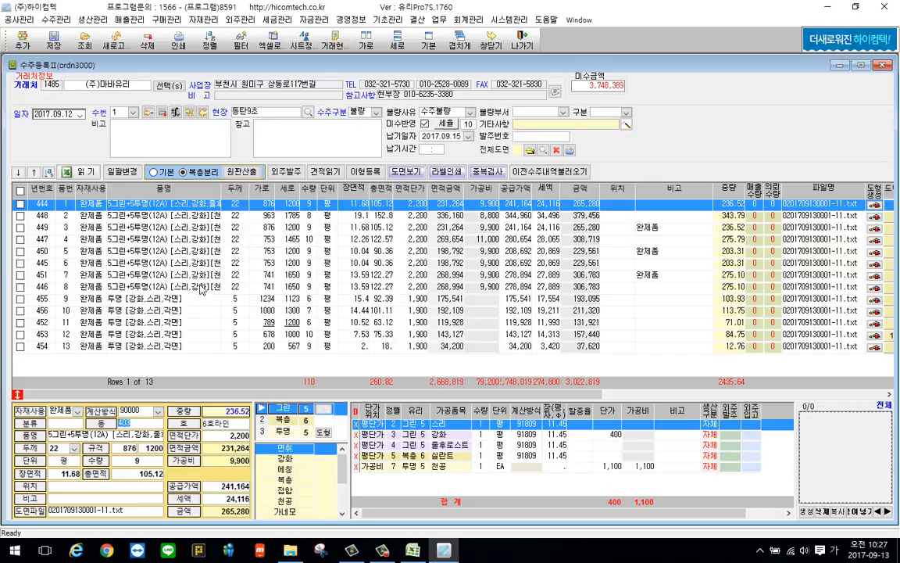
Hide the 이형, 종결, 외주출고시간, 외주출고일, 코킹길이 and 코킹구분 columns in the order list's column settings and apply the change
right_click(251, 236)
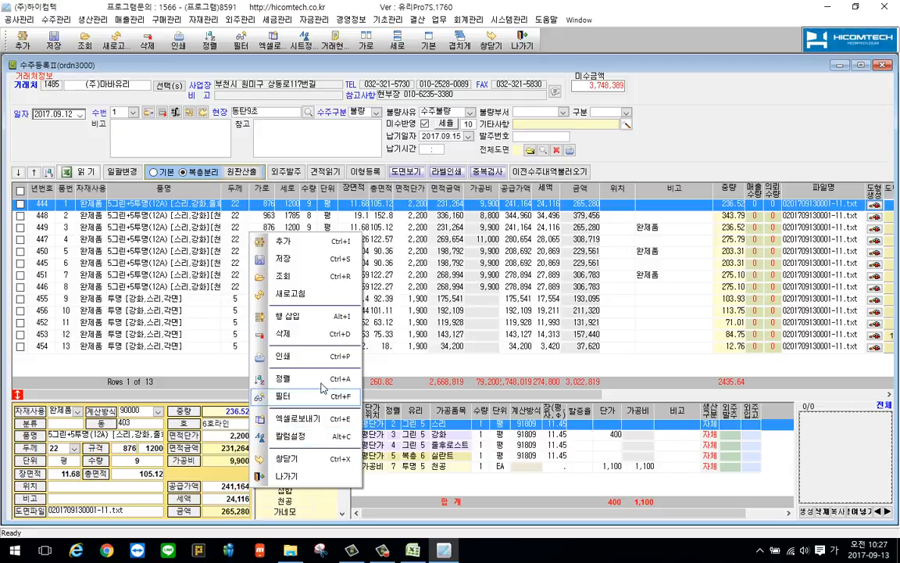
click(309, 442)
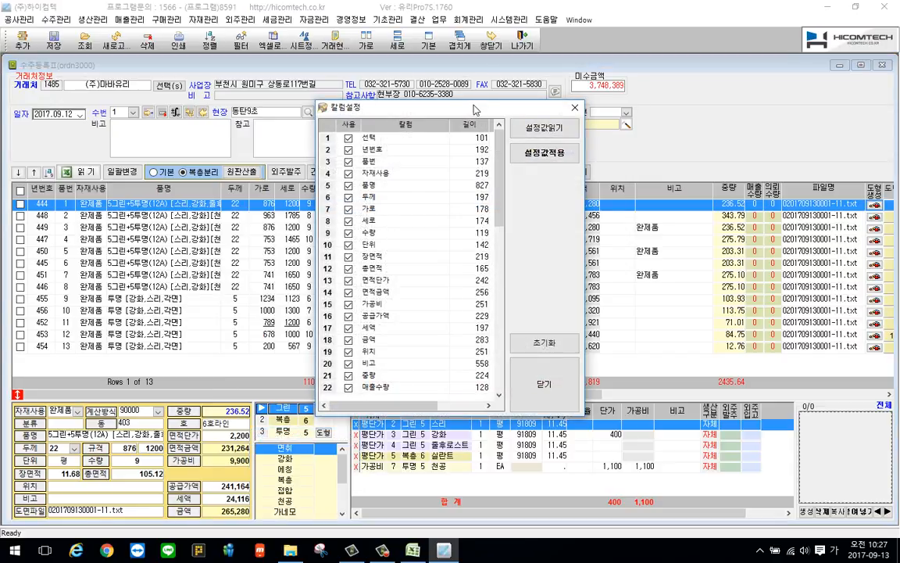
drag(474, 109, 453, 235)
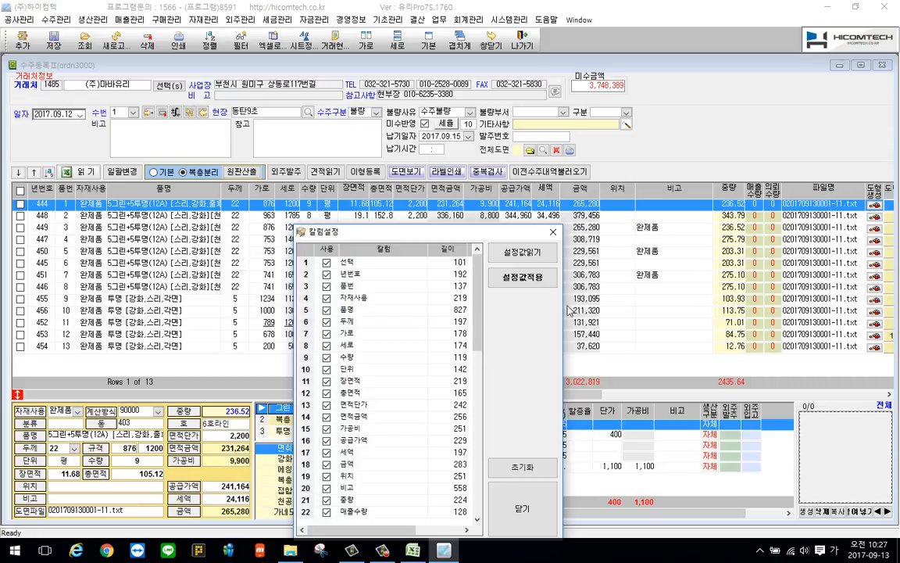
scroll(434, 360, down, 6)
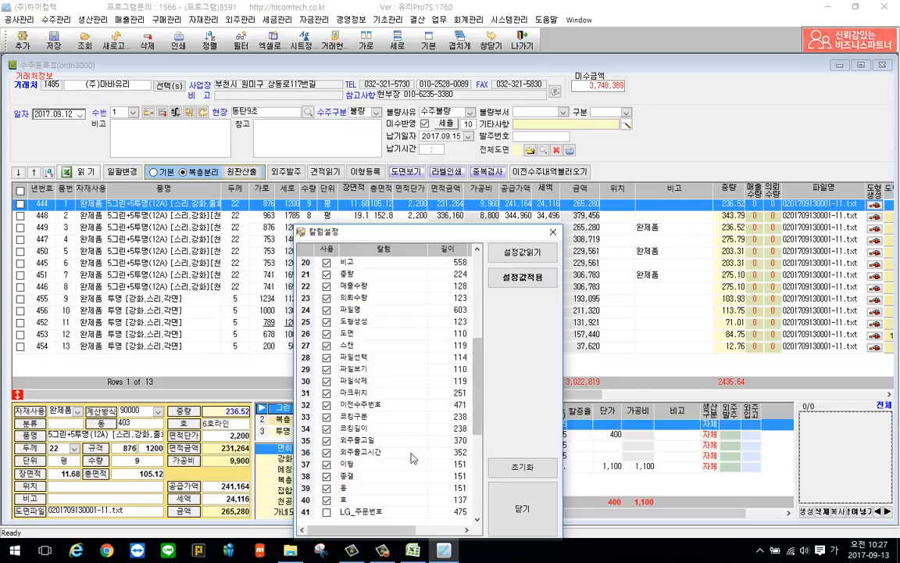
click(327, 465)
click(326, 477)
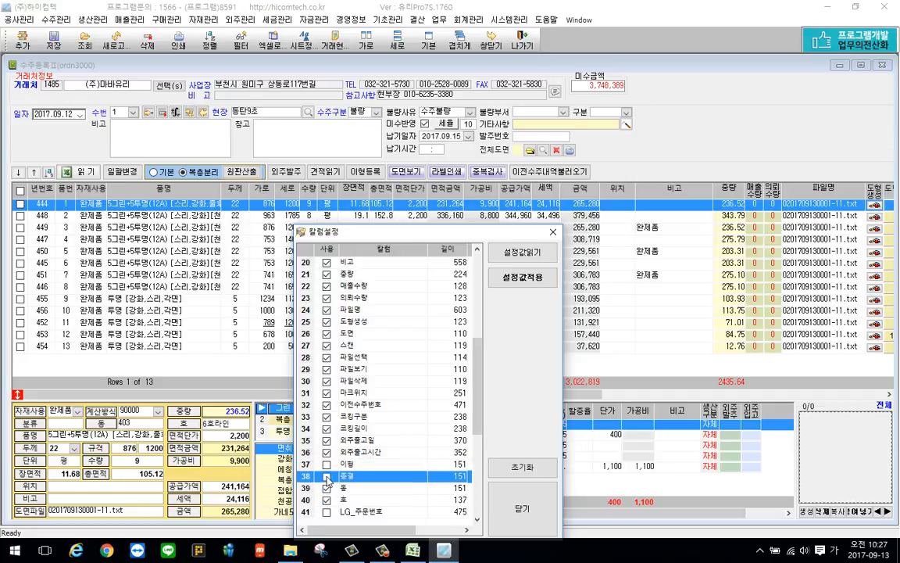
click(327, 453)
click(326, 441)
click(327, 429)
click(327, 417)
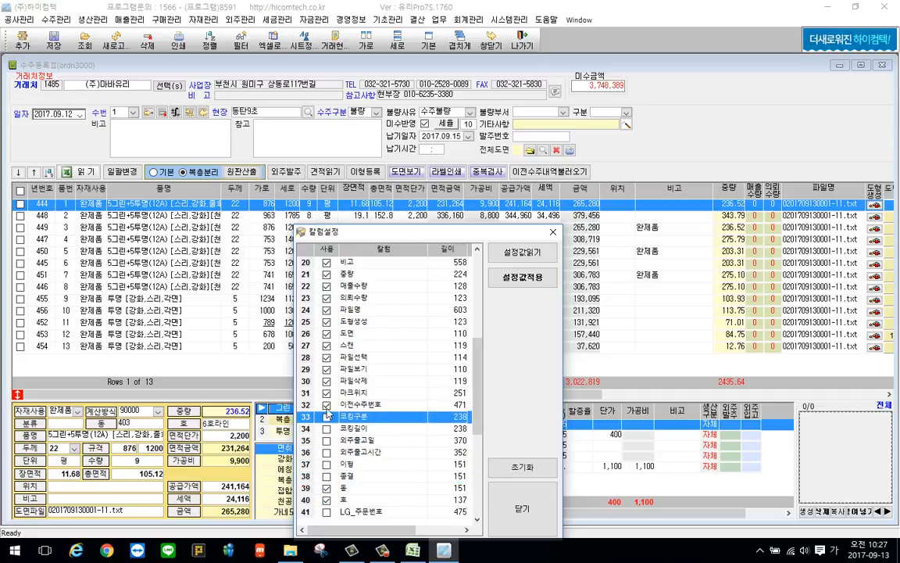
click(520, 277)
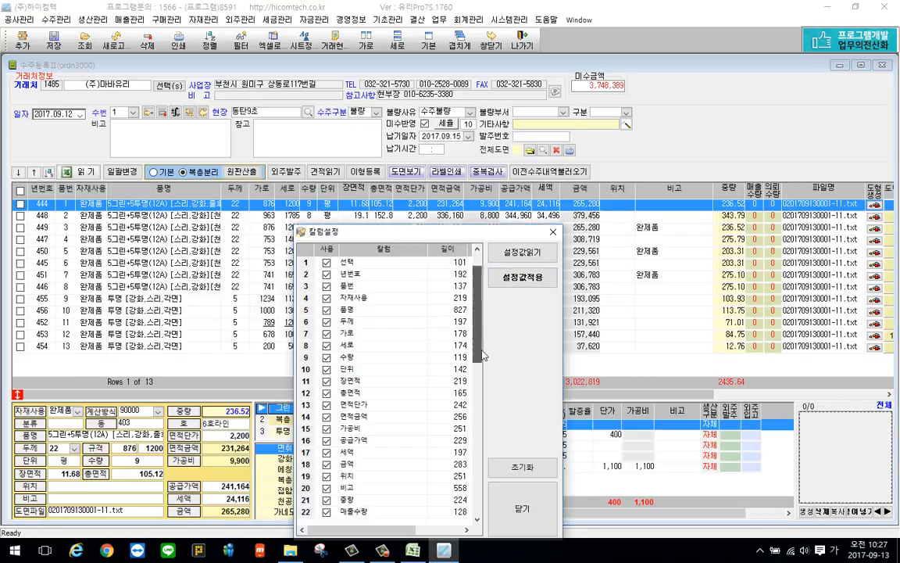
Enable the 수정일자, 수정자 and 등록자 columns in the column settings and apply them to the order list
drag(482, 355, 480, 520)
click(327, 476)
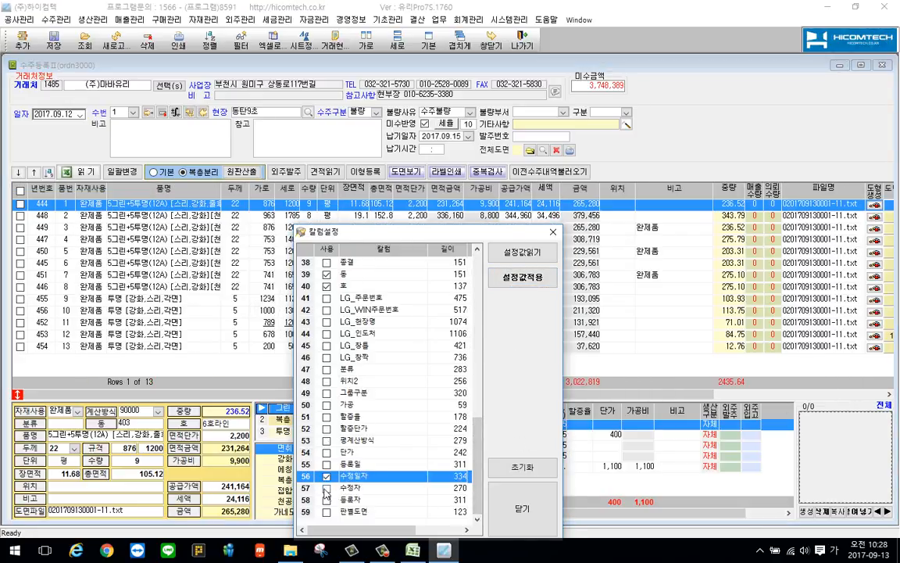
click(326, 488)
click(326, 499)
click(522, 278)
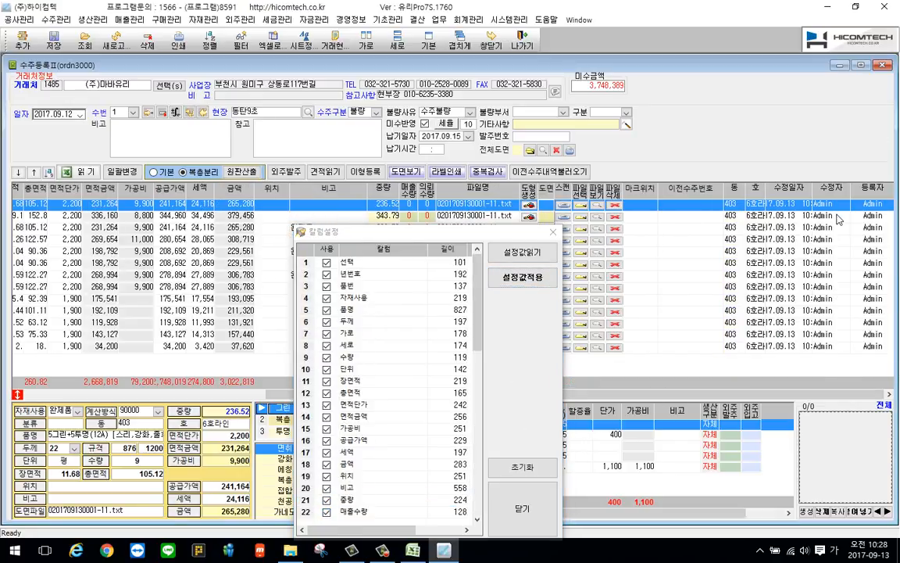
Move the 동 and 호 columns between 자재사용 and 품명 in the order list, and widen the 호 column
drag(871, 192, 157, 195)
drag(753, 201, 155, 195)
drag(286, 395, 43, 395)
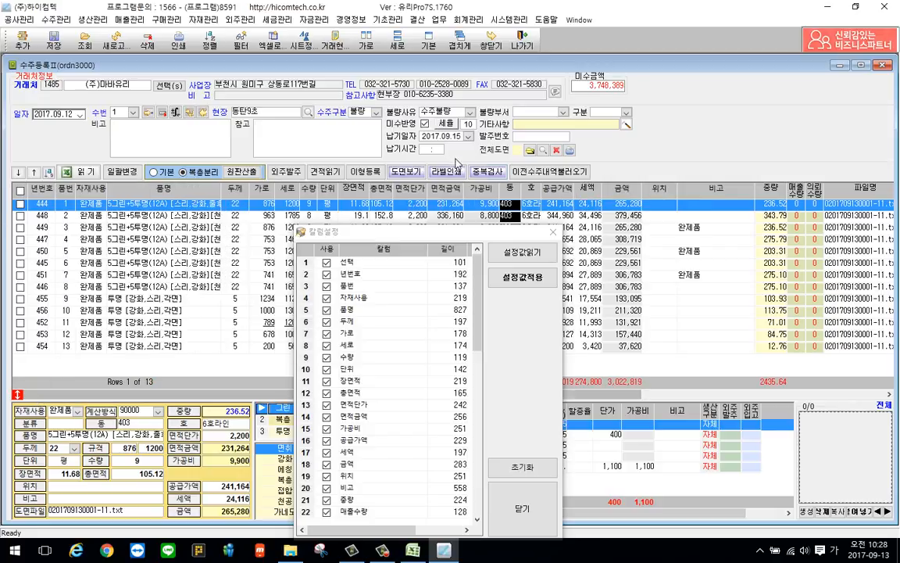
mouse_move(511, 189)
mouse_down()
mouse_move(126, 218)
mouse_move(123, 203)
mouse_up()
drag(534, 192, 125, 227)
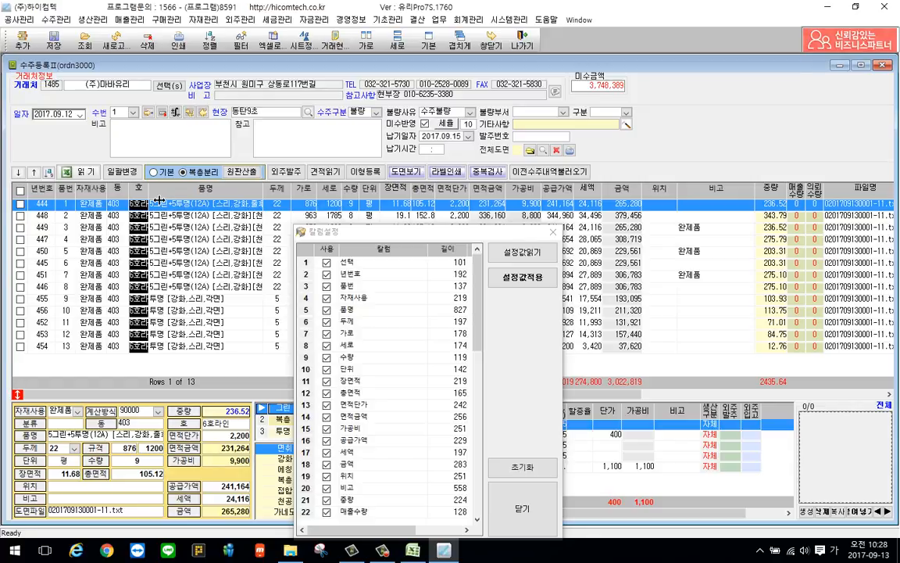
drag(148, 190, 168, 190)
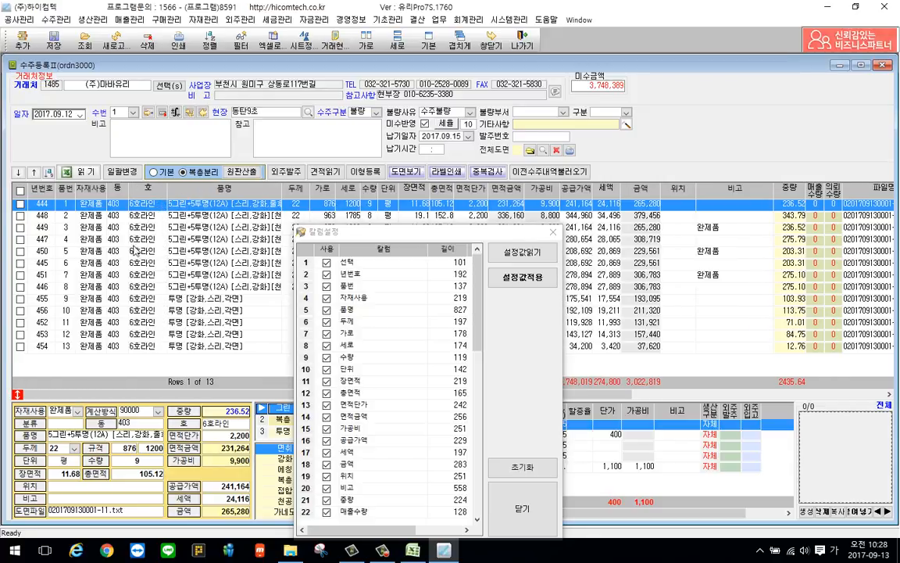
Read the rearranged column layout into the column settings and close the settings dialog
click(520, 261)
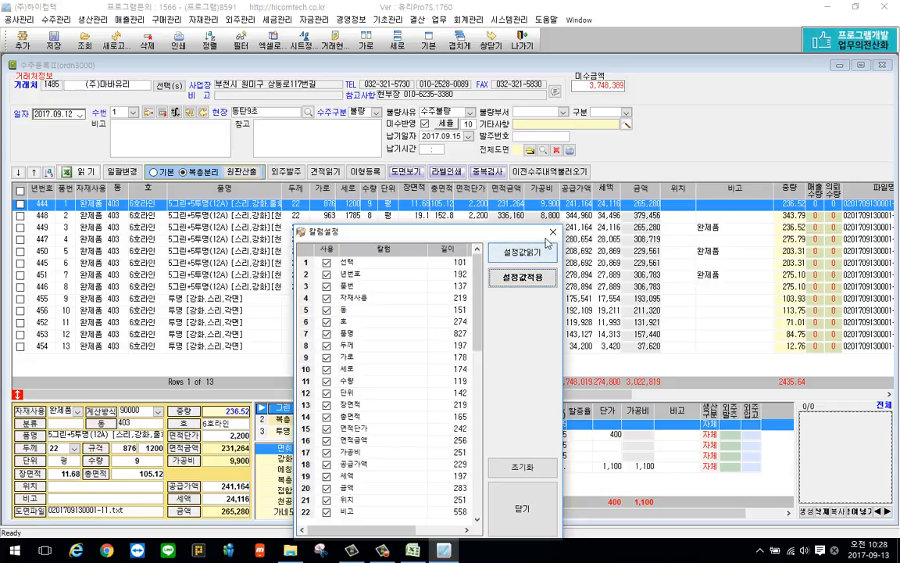
drag(533, 232, 536, 89)
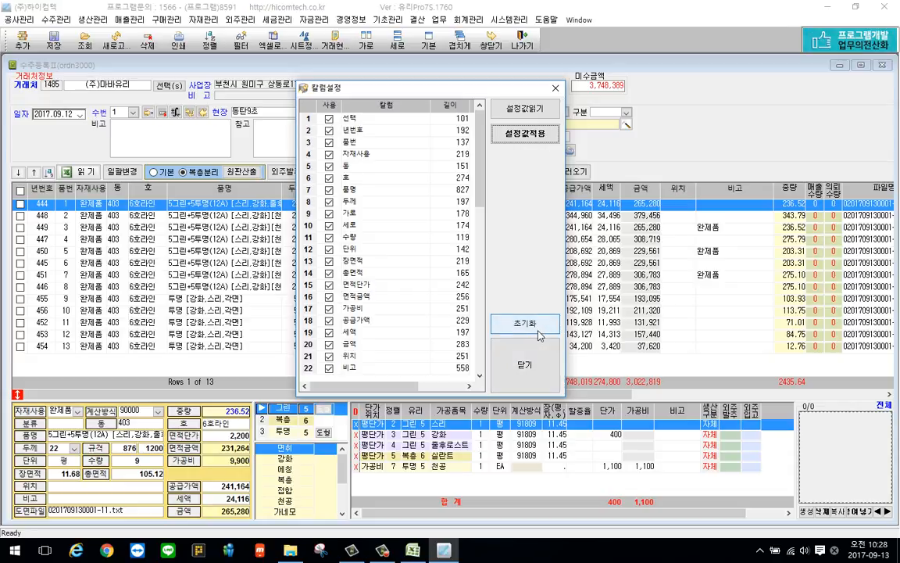
click(530, 365)
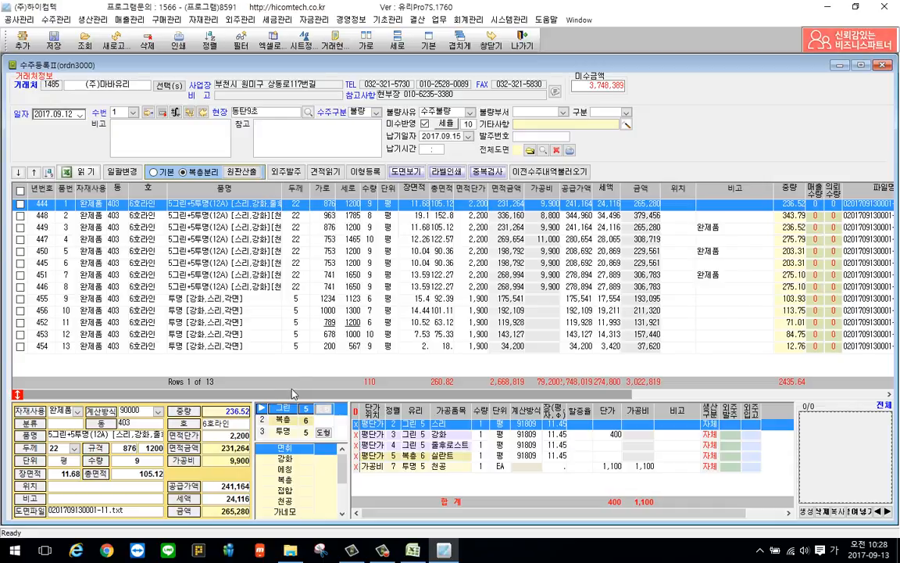
right_click(392, 228)
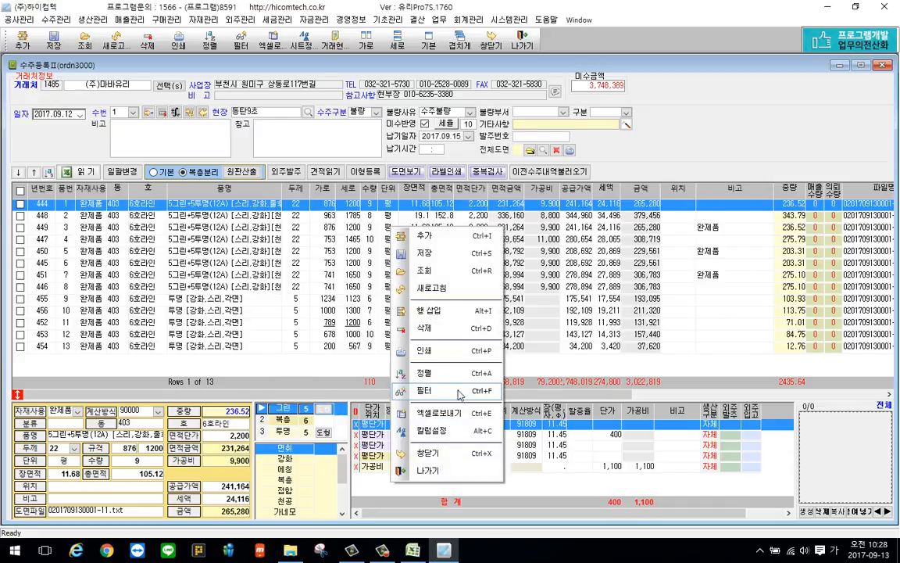
click(276, 288)
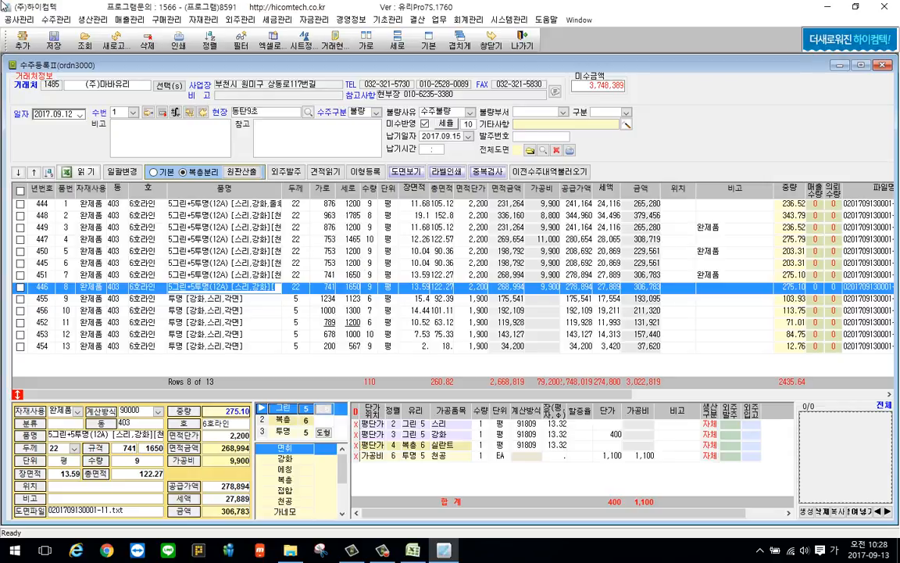
Open the 수주등록Ⅲ order registration form and choose (주)마바유리 as the customer
click(55, 20)
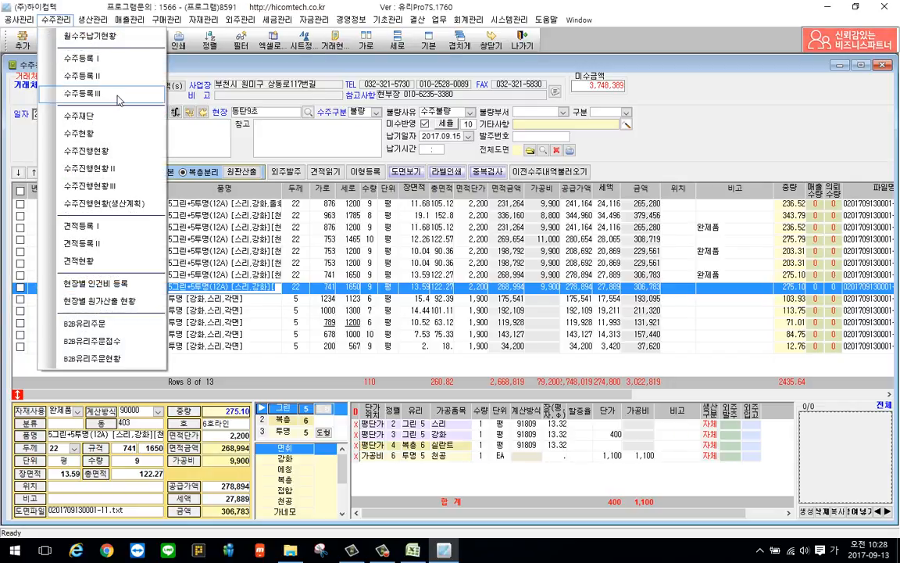
click(113, 95)
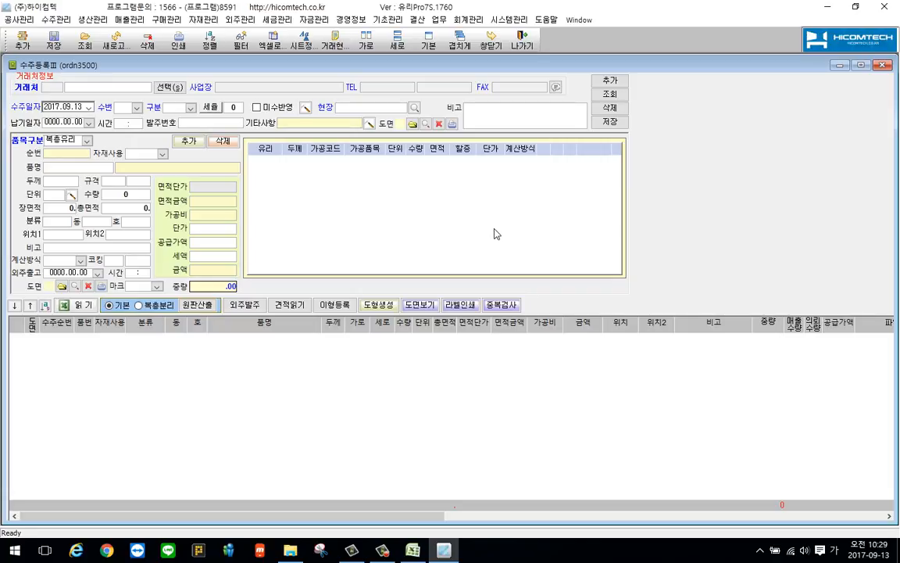
click(167, 86)
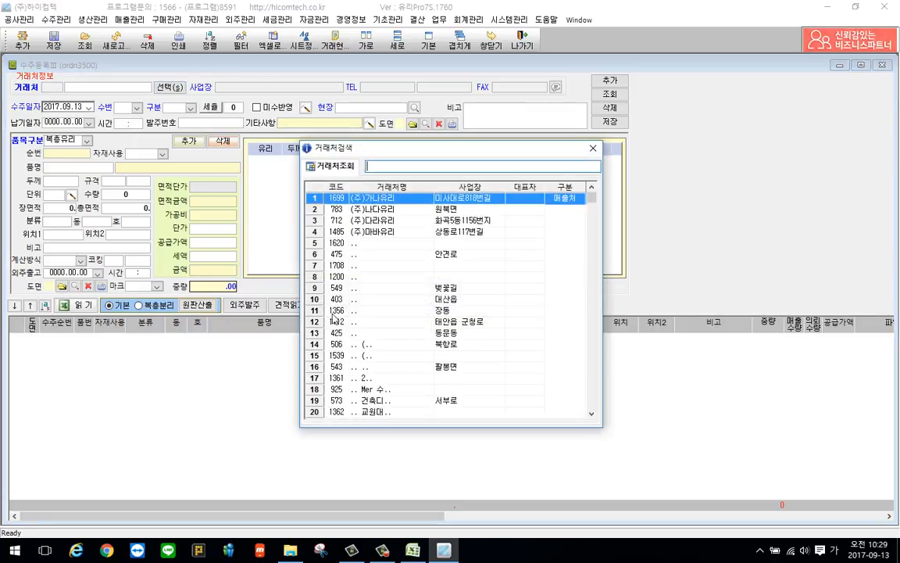
double_click(391, 232)
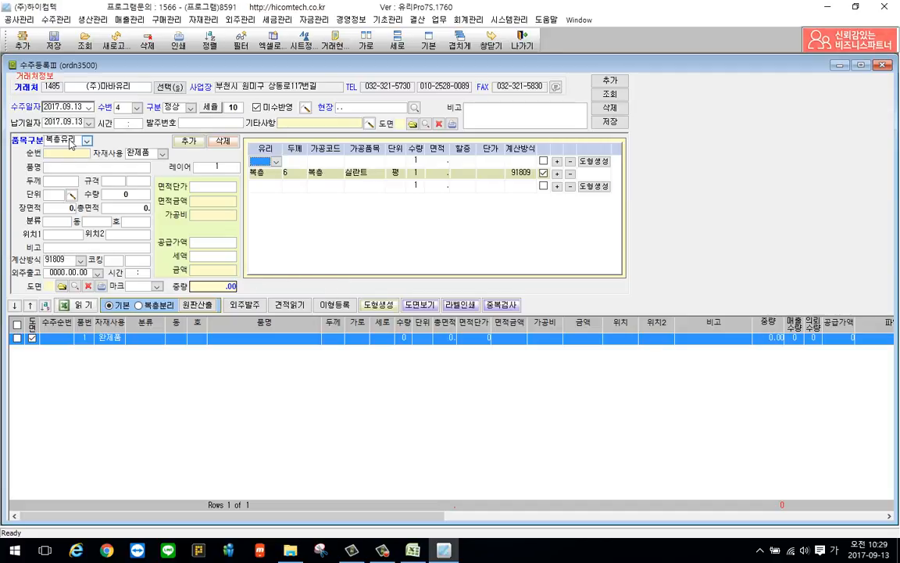
Set the first item's 품목구분 to 일반유리, its 품명 to 투명 and its 두께 to 5
click(69, 141)
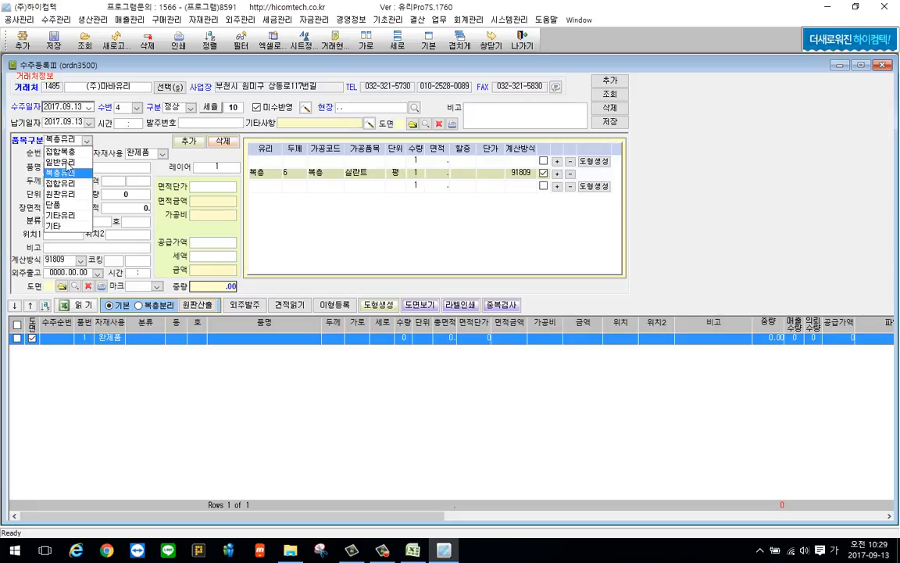
click(68, 162)
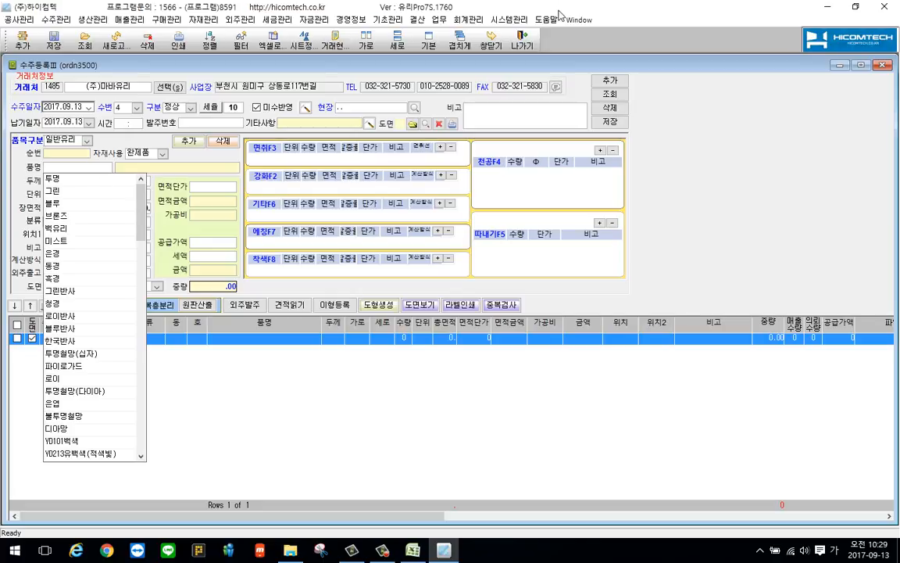
click(91, 185)
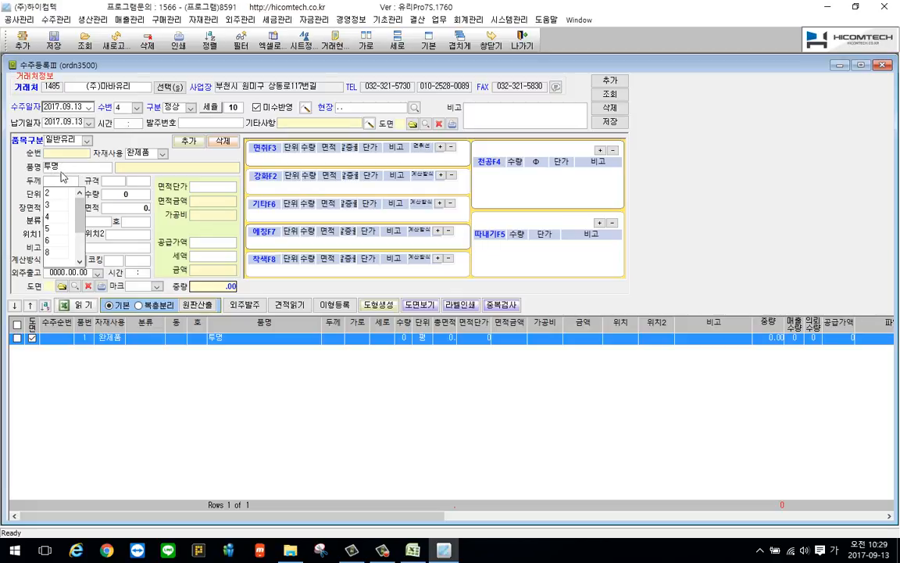
click(56, 231)
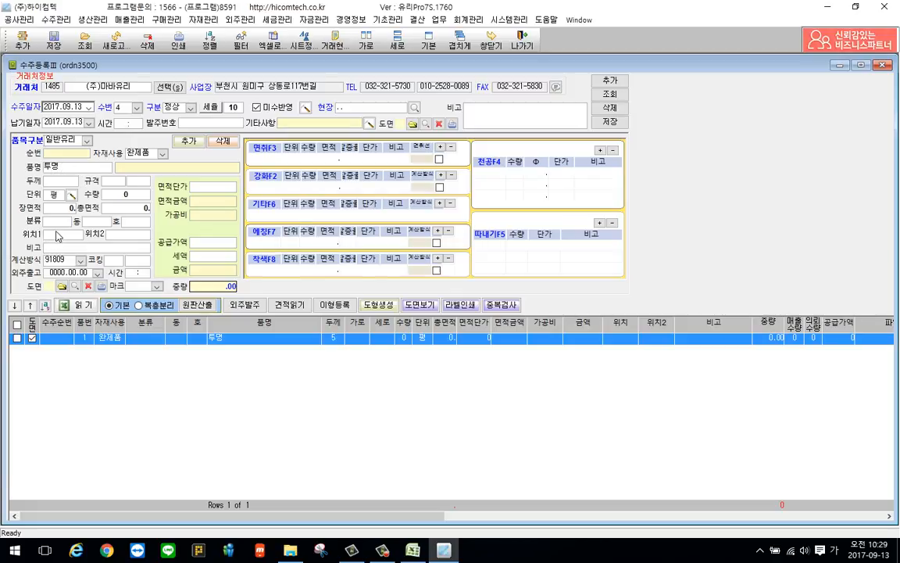
Enter the item's size as 963 by 1200, its quantity as 9 and its 면적단가 as 500
text(9636)
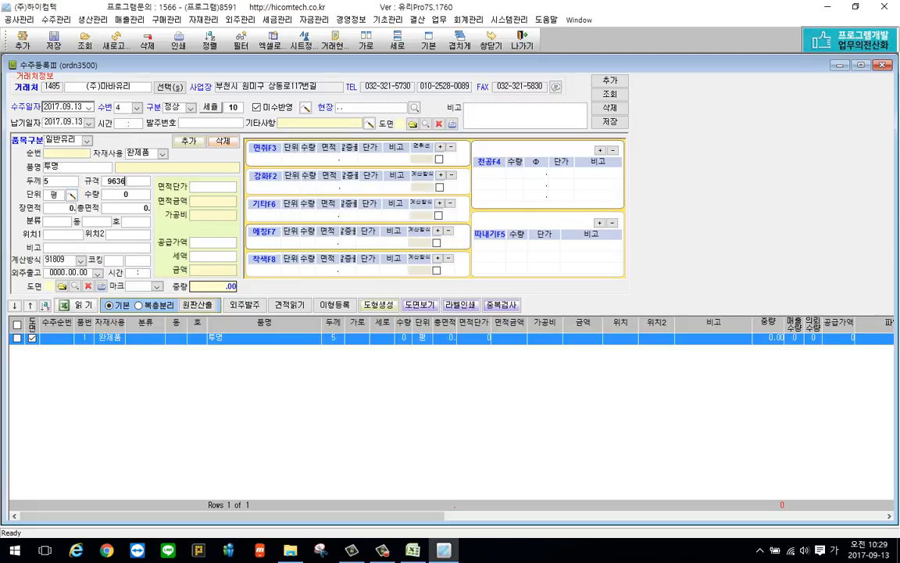
key(Return)
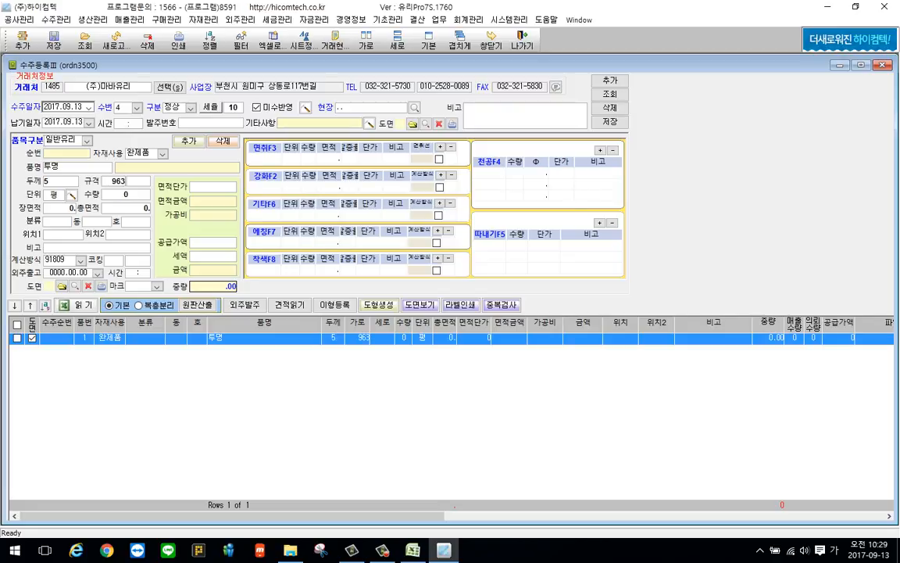
text(1200)
key(Return)
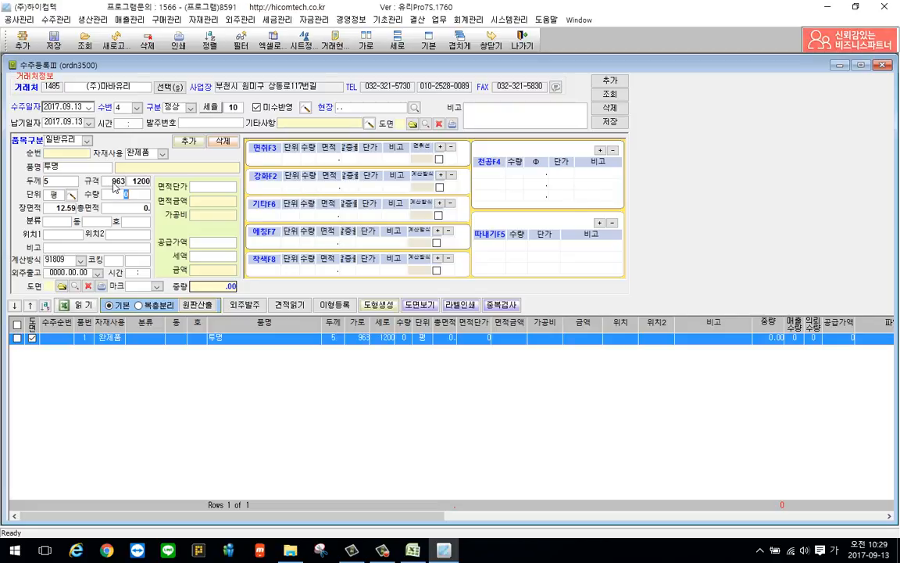
key(Return)
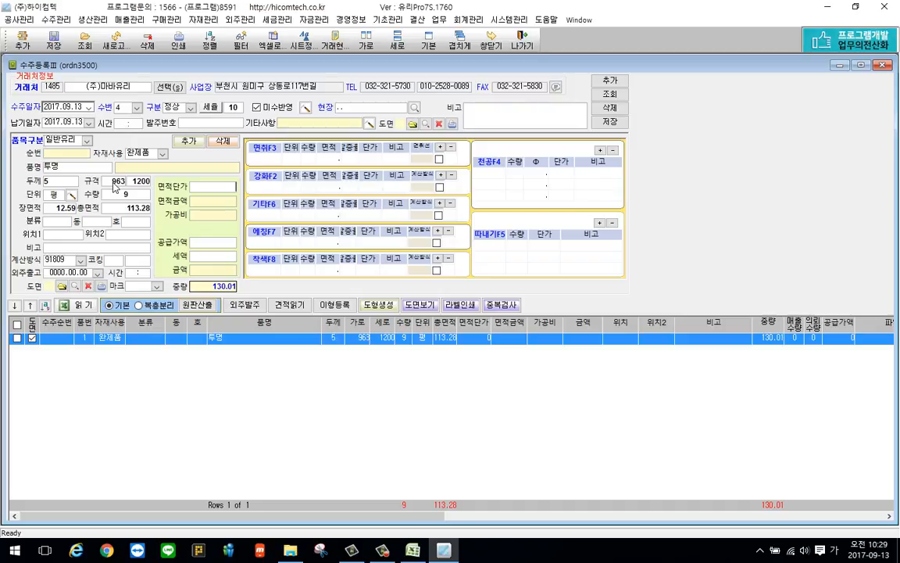
text(500)
key(Return)
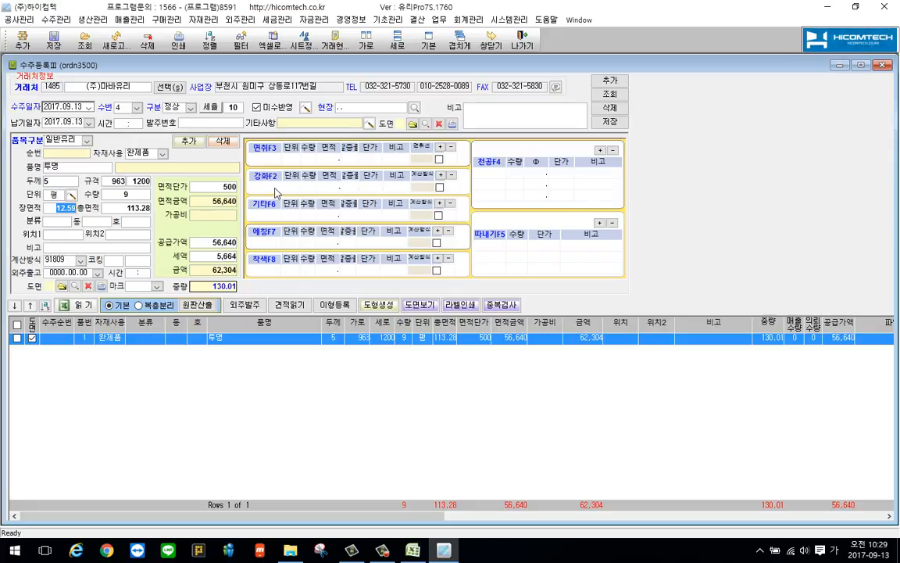
Add 강화 as the tempering process and 각면 as the 면취 edge process for the item
key(F2)
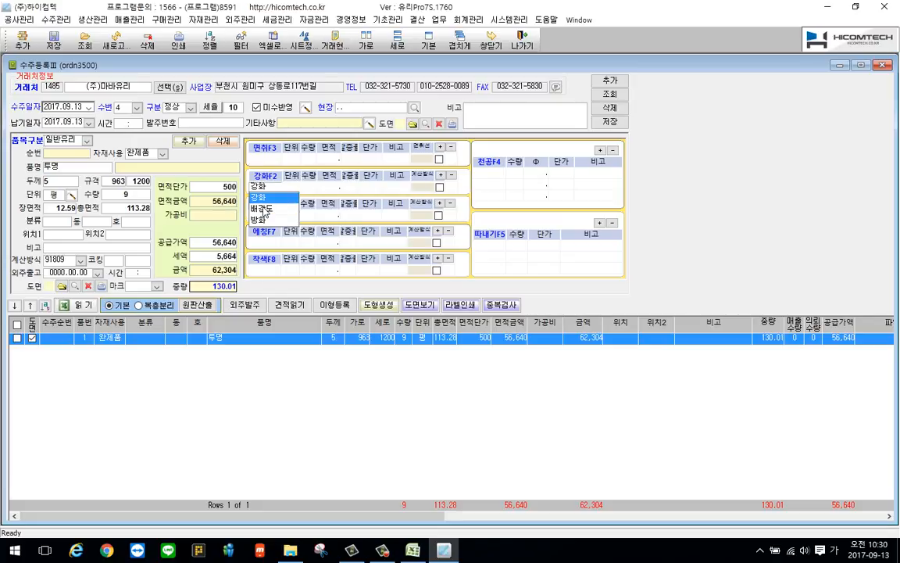
key(Return)
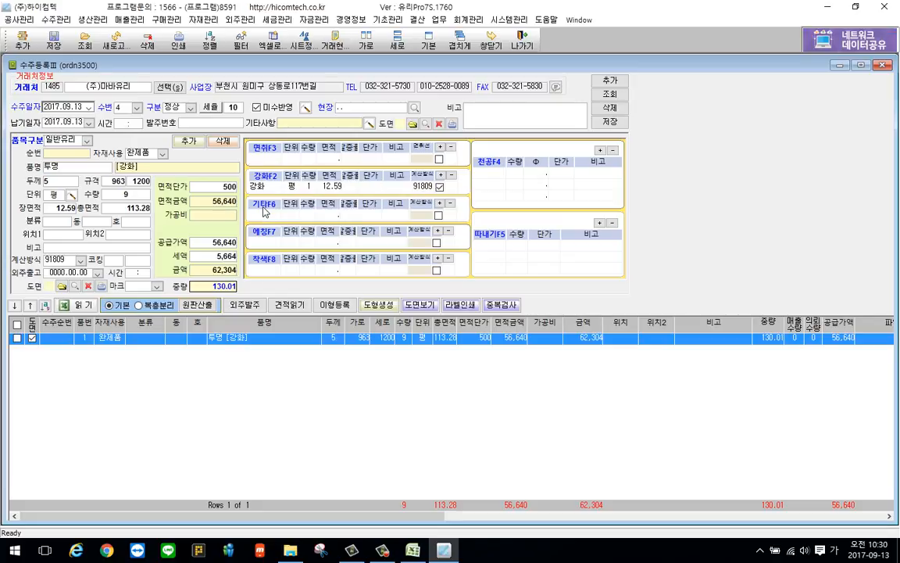
key(F3)
key(Return)
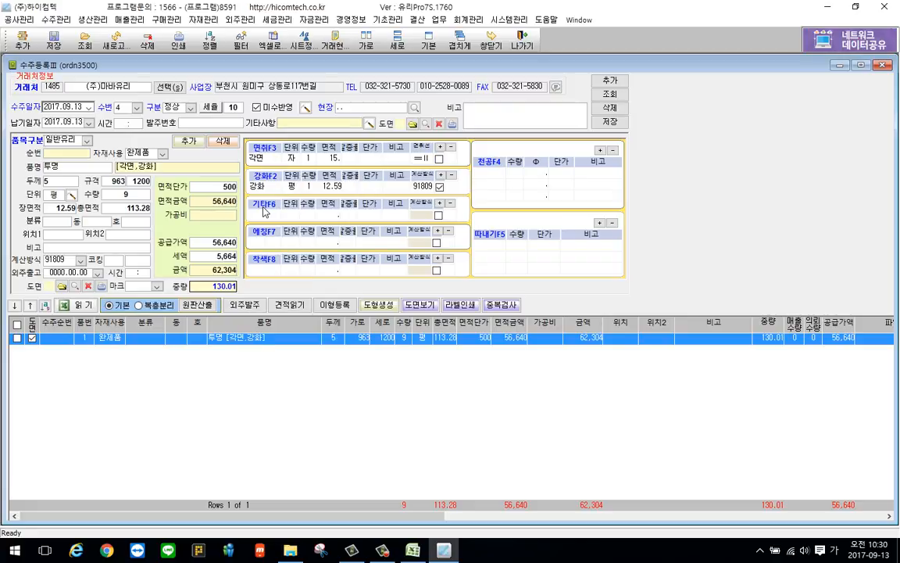
Add 가다 as the item's 기타 process
click(264, 211)
key(Up)
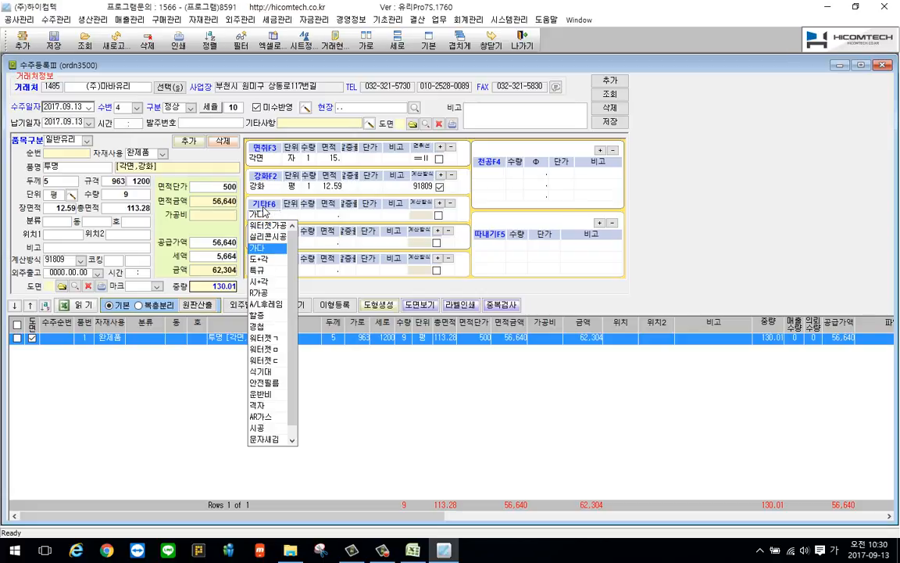
key(Return)
key(Return)
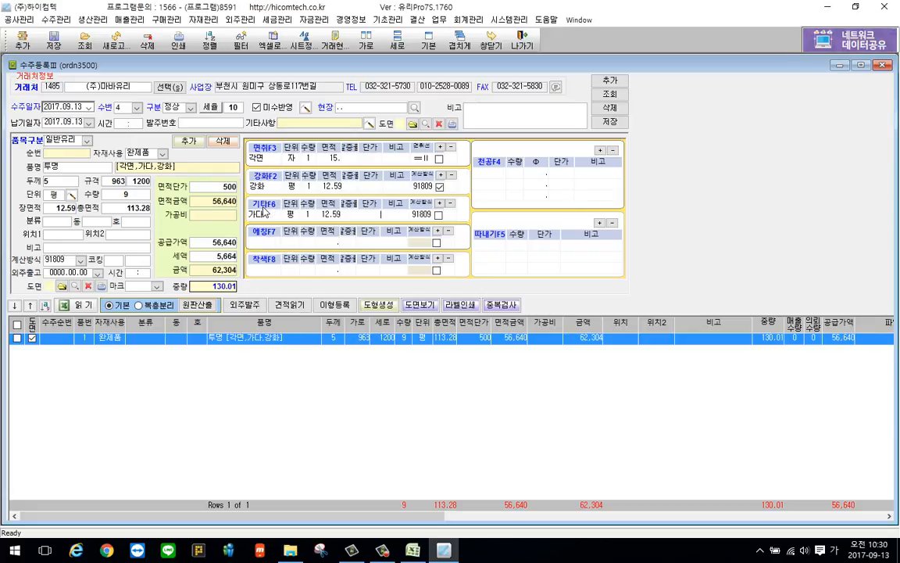
Save the 투명 glass item and set the second item's 품목구분 to 복층유리
right_click(179, 175)
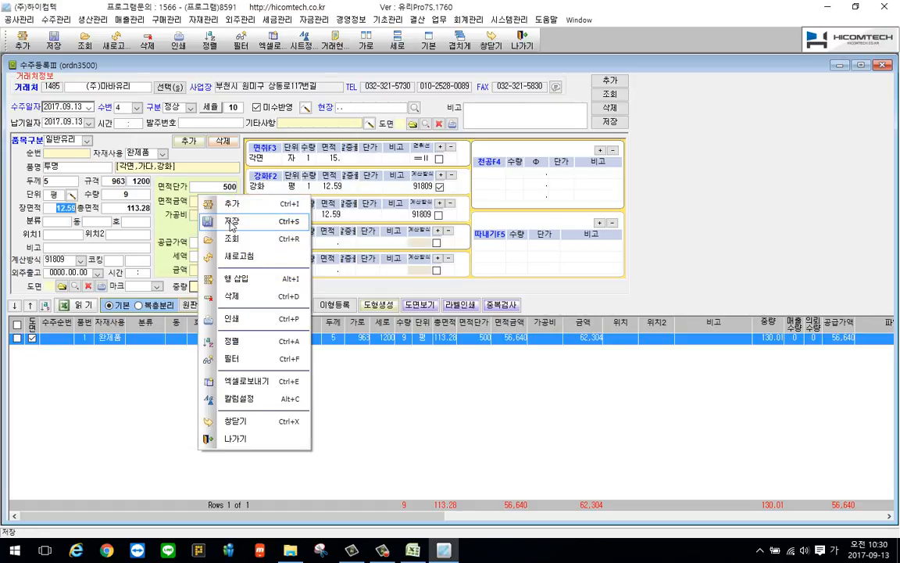
click(240, 226)
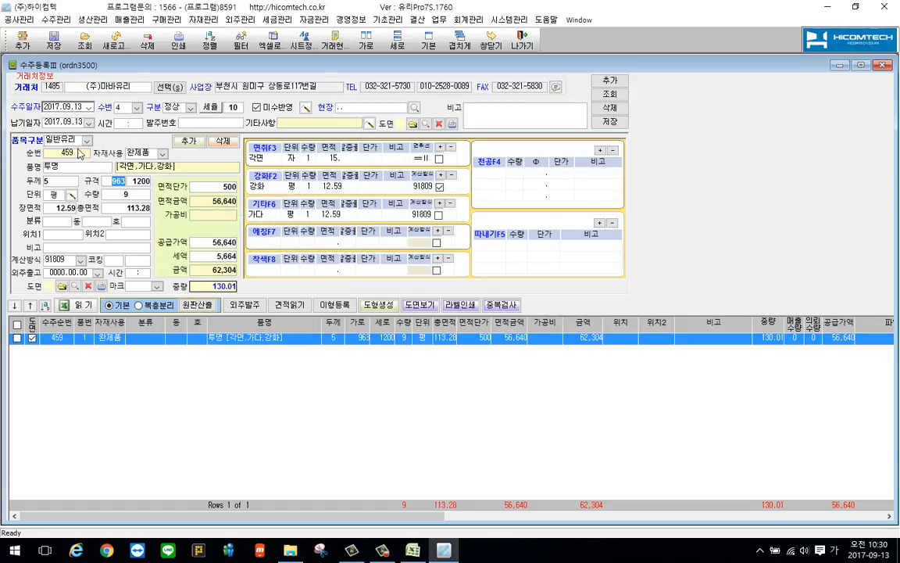
click(84, 141)
click(64, 172)
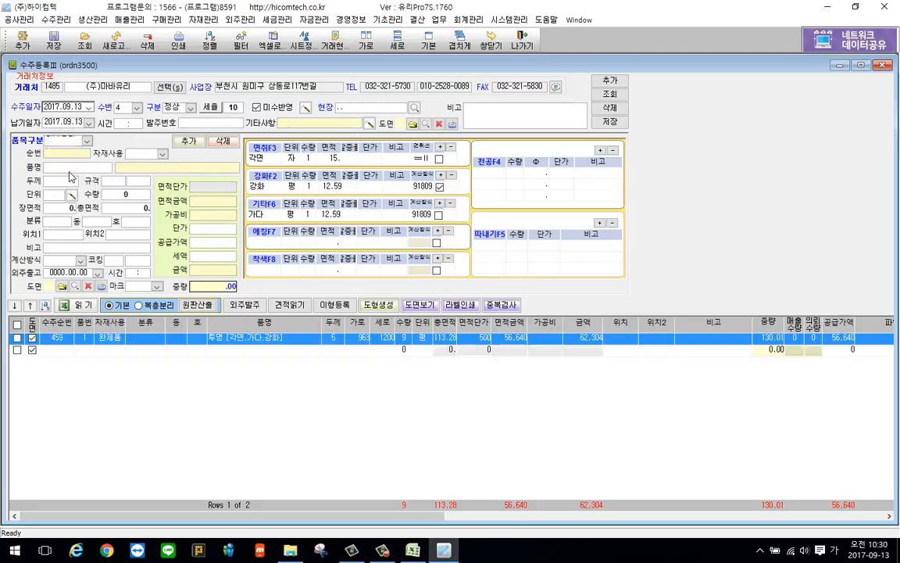
Review the 복층유리 products registered in 품목등록, and return to the order
click(387, 20)
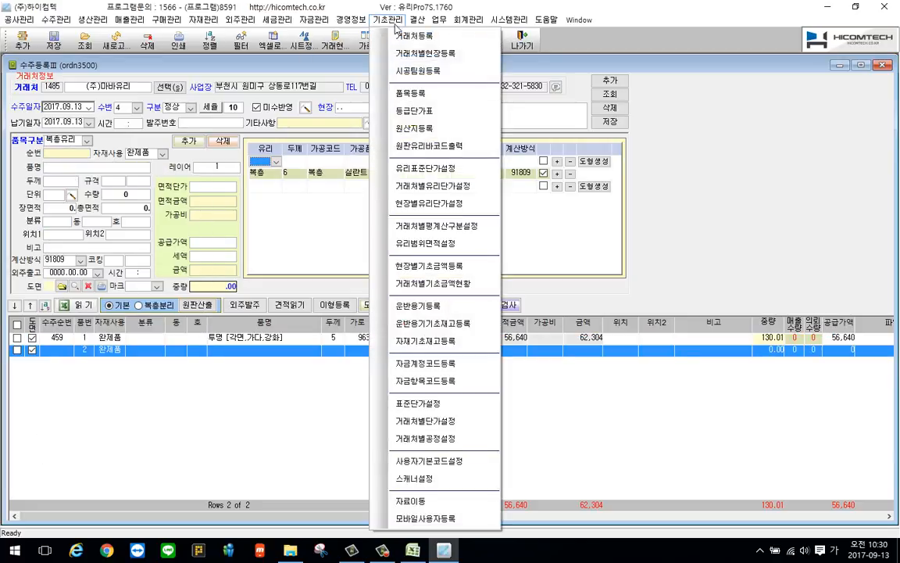
click(431, 93)
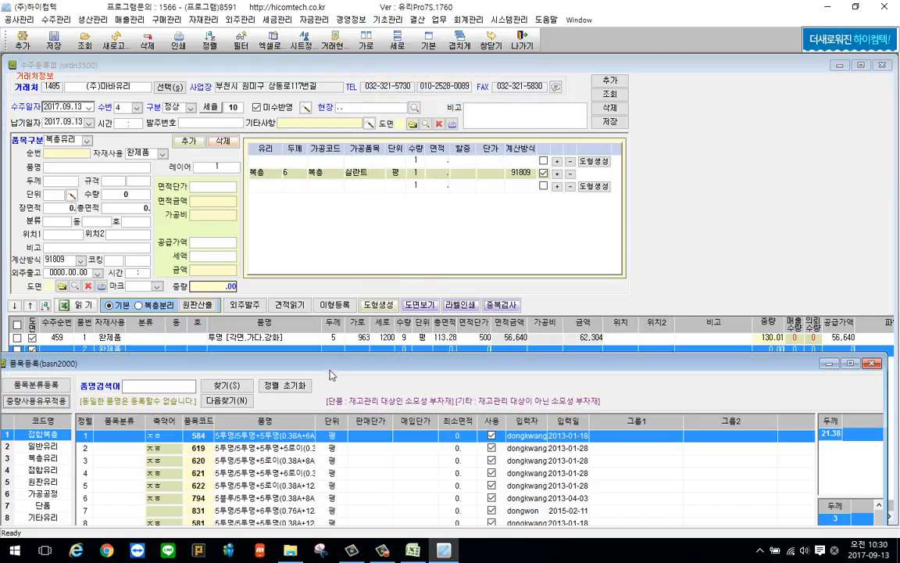
drag(334, 365, 340, 62)
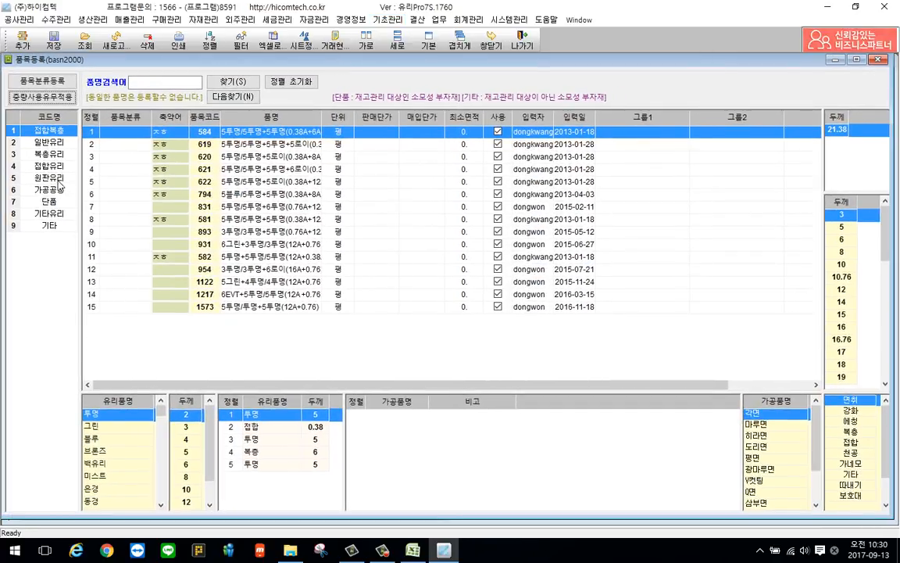
click(52, 154)
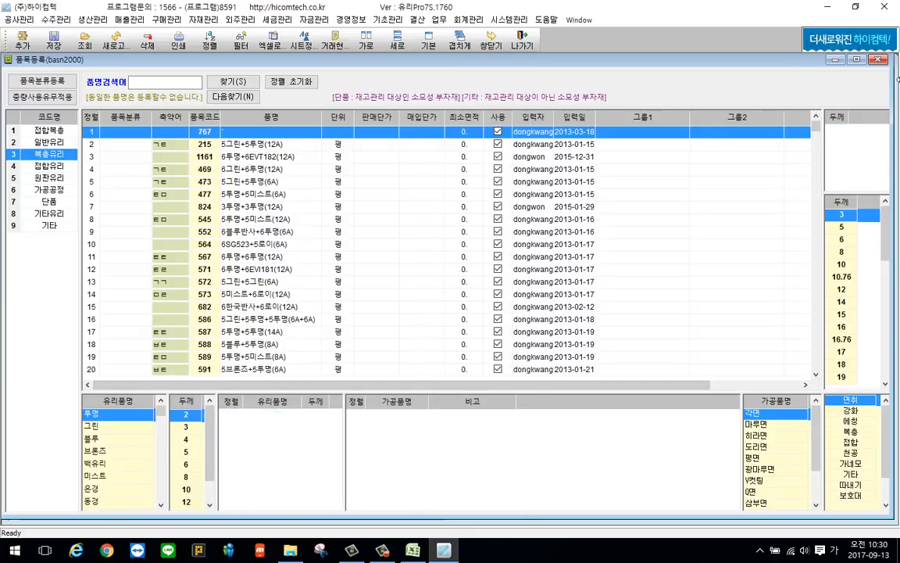
click(879, 60)
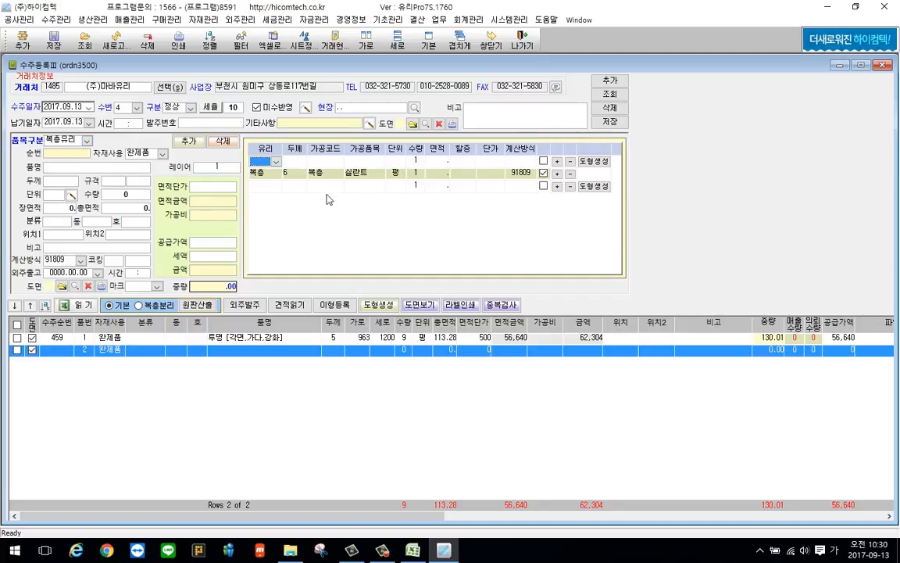
Set the second item's glass panes to 투명 with thickness 5 and 블루 with thickness 8
click(276, 161)
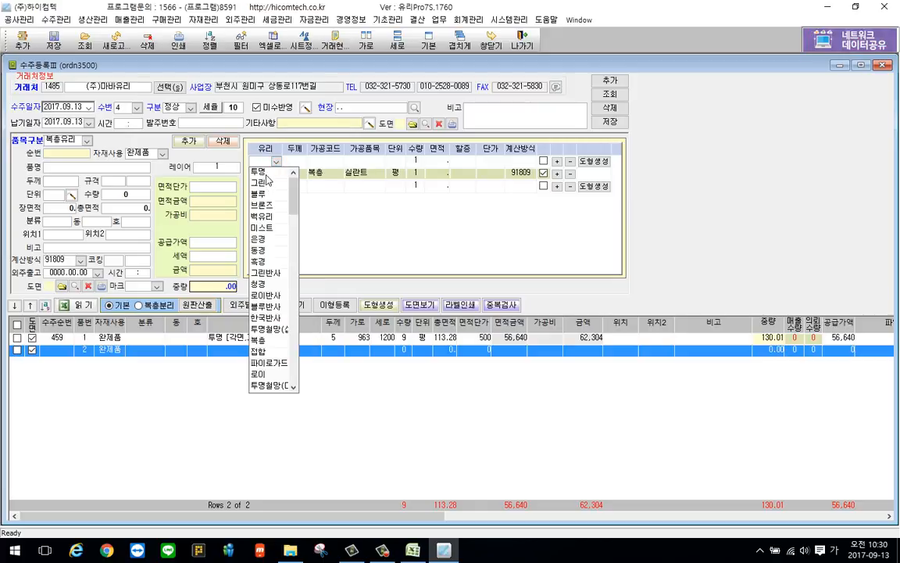
click(258, 171)
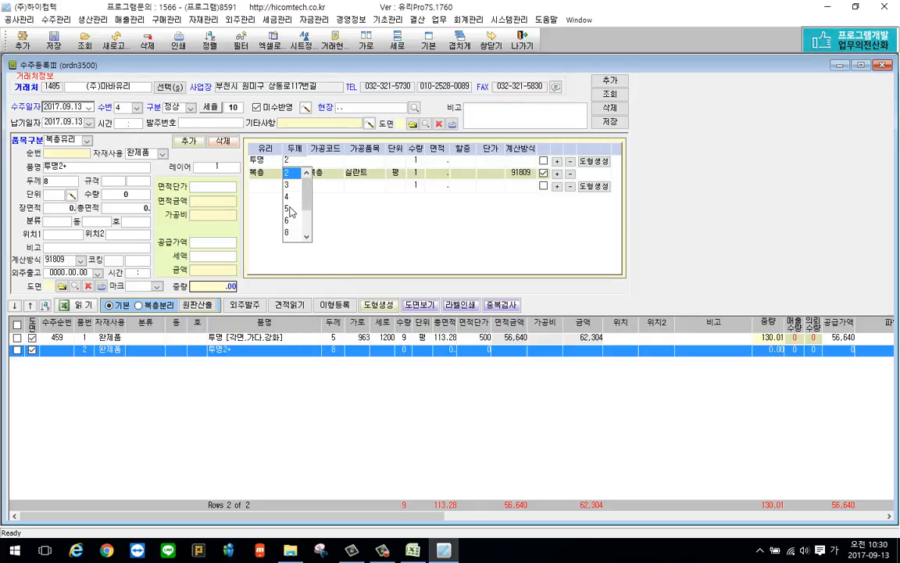
click(289, 210)
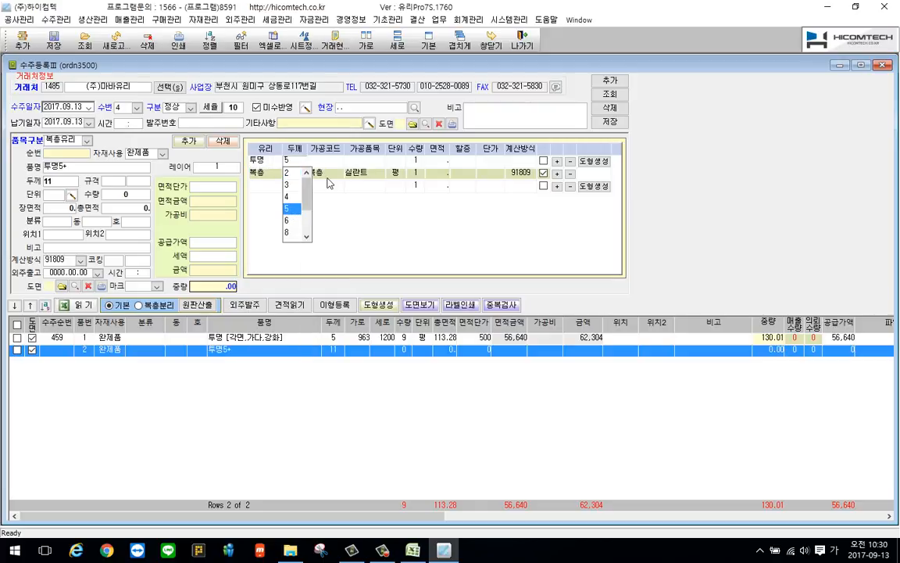
click(269, 190)
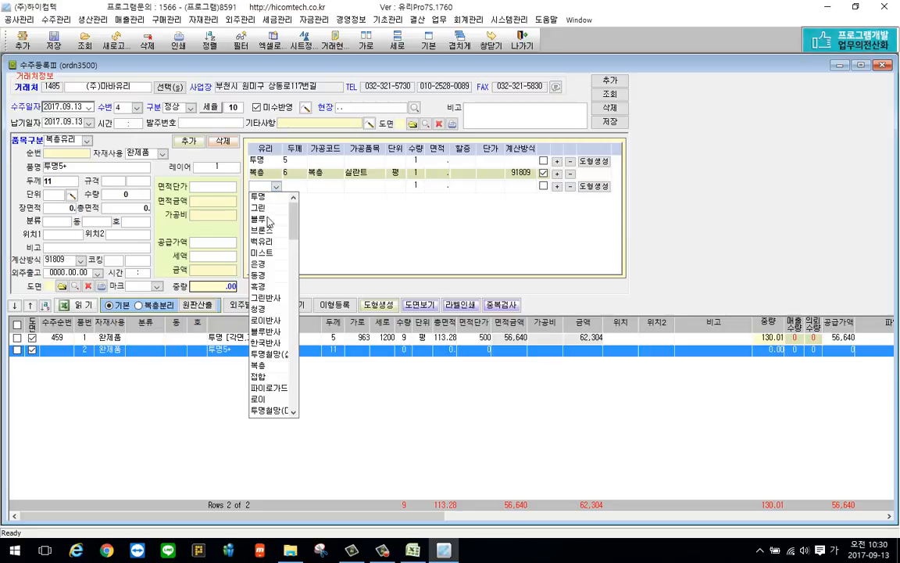
click(268, 219)
click(301, 188)
click(300, 225)
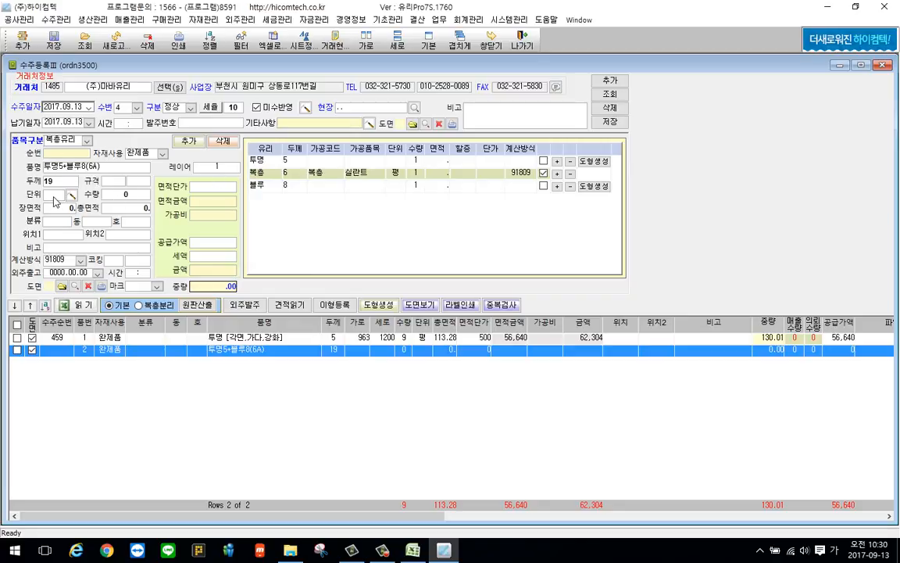
Enter the second item's unit as 평, its size as 963 by 1200 and its quantity as 9, and save it
click(53, 194)
click(54, 209)
click(111, 182)
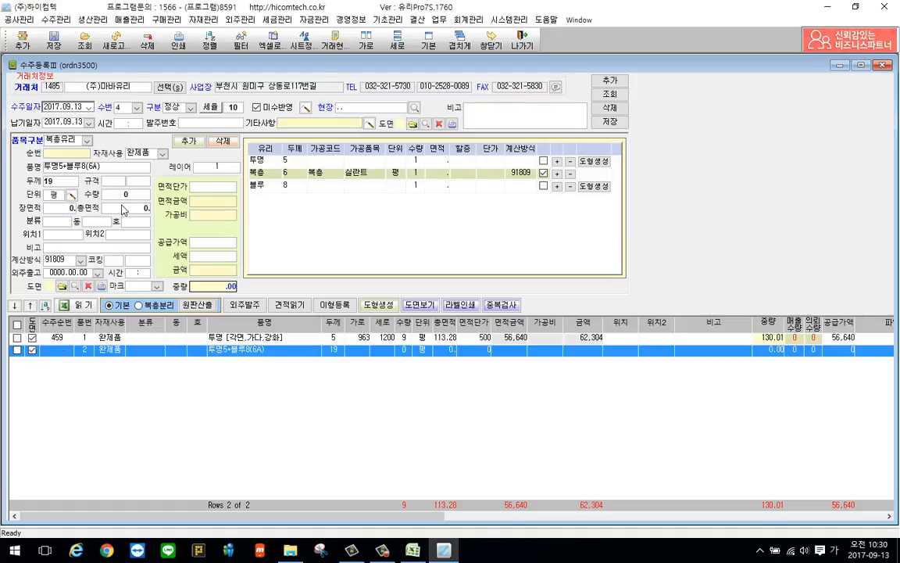
text(963 )
text(120)
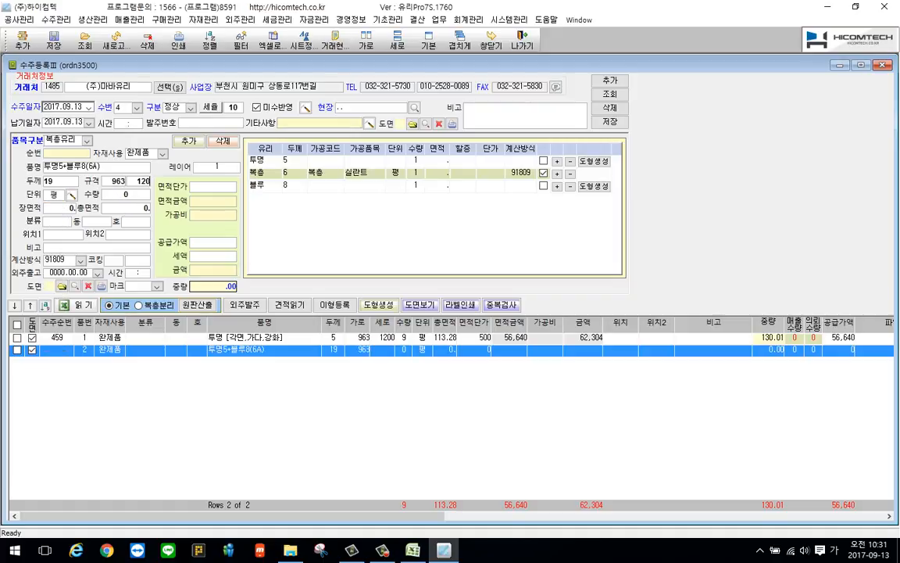
text(0)
key(Return)
text(9)
key(Return)
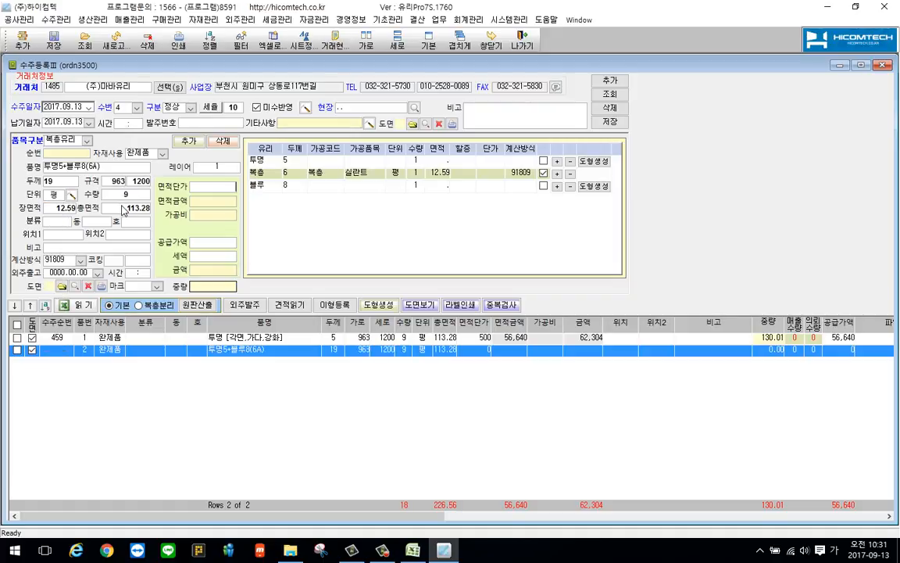
right_click(123, 211)
click(154, 258)
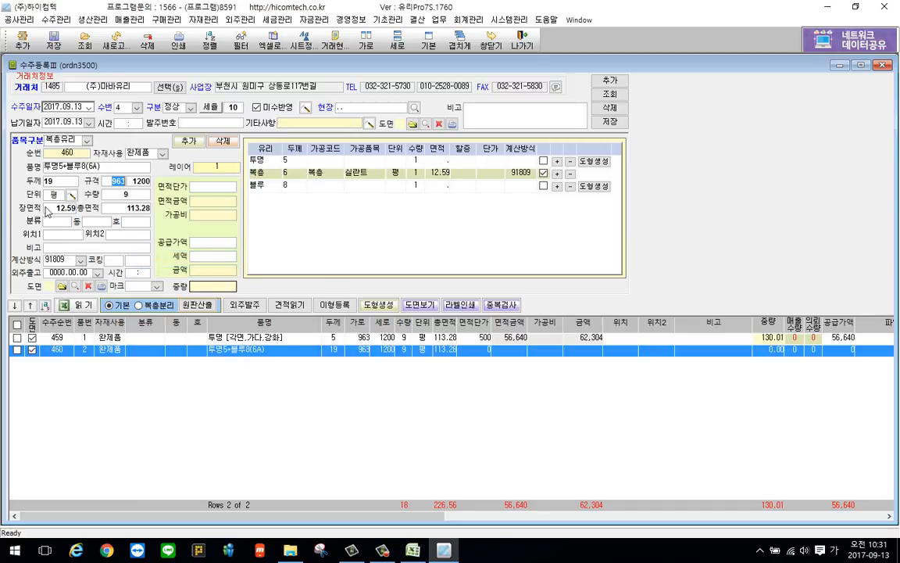
Check the last product in the 복층유리 list of 품목등록, and return to the order
click(387, 20)
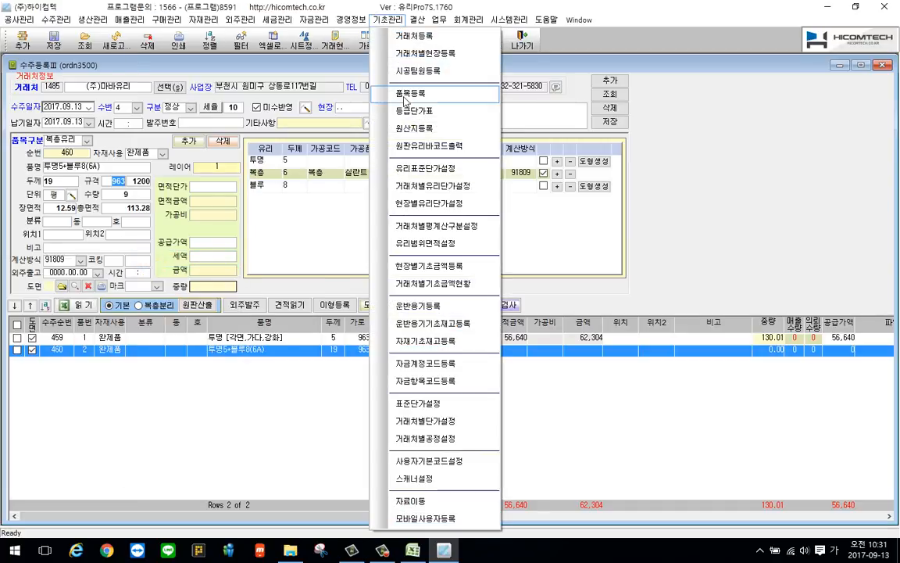
click(405, 95)
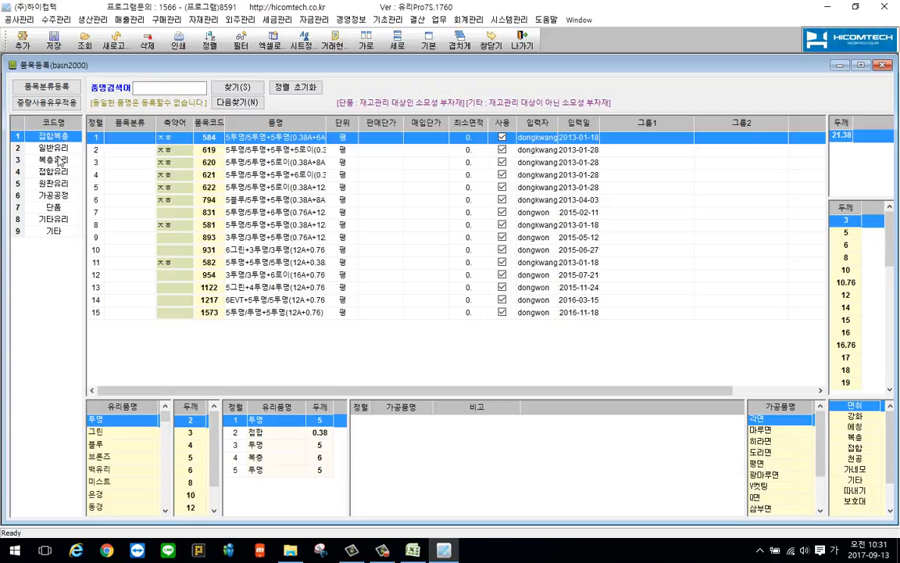
click(56, 160)
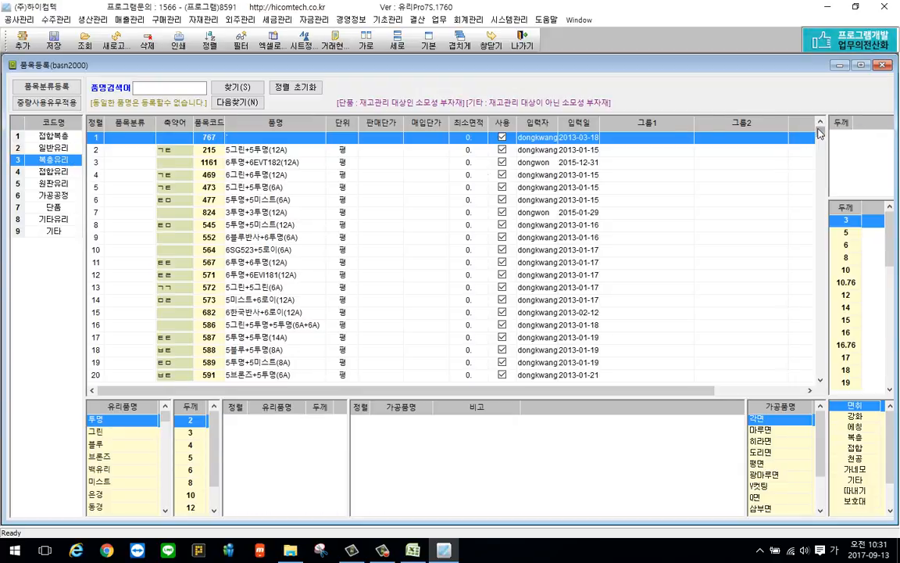
drag(820, 132, 852, 397)
click(295, 379)
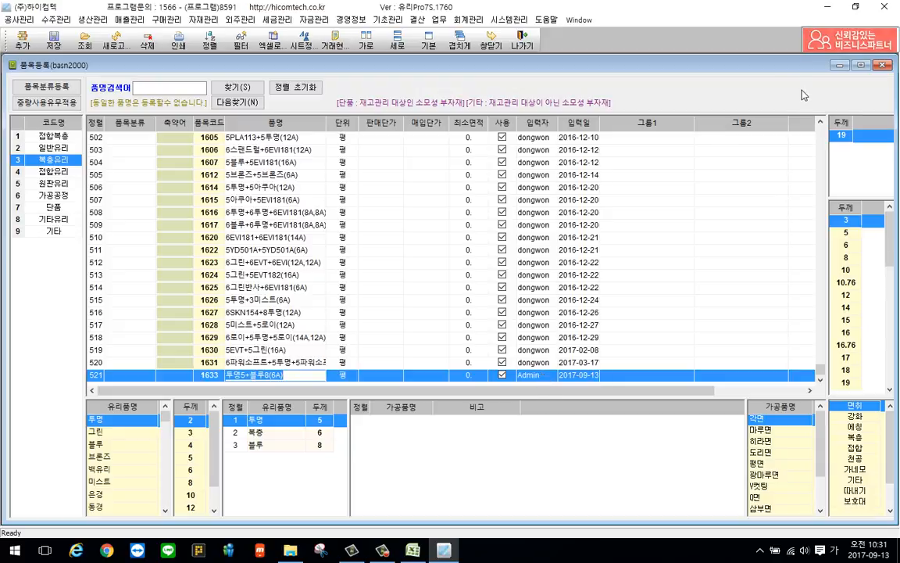
click(881, 65)
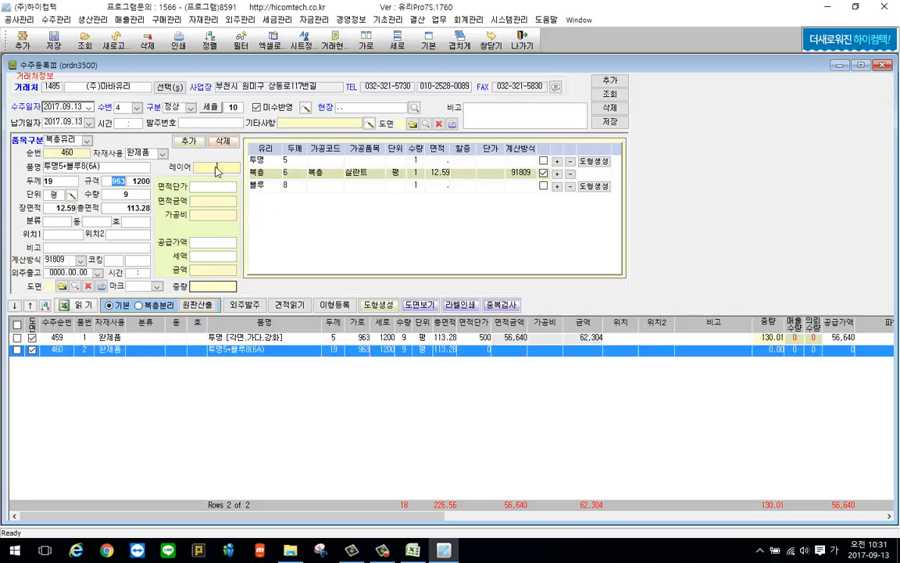
Add a third item with 레이어 2 and glass panes 그린 5, 투명 6 and 블루 5
click(189, 143)
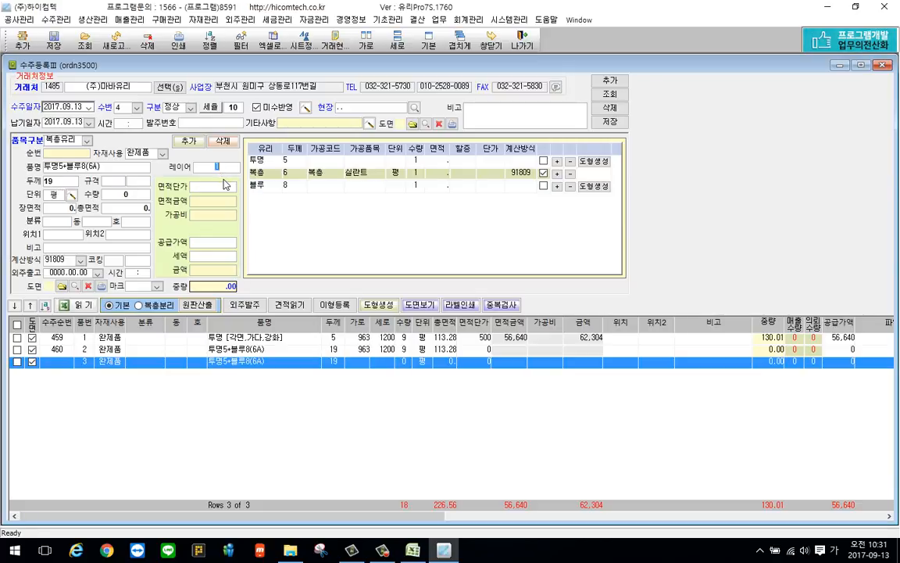
text(2)
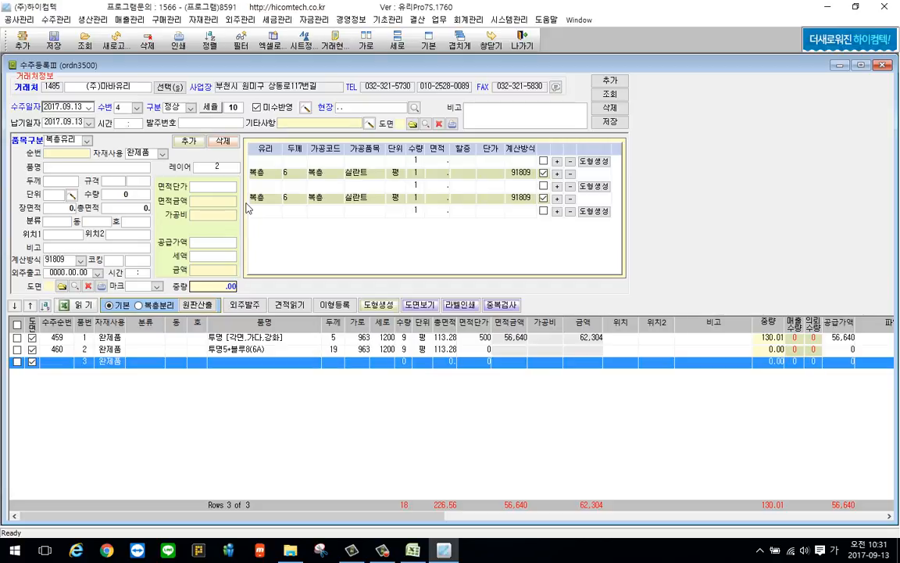
click(266, 161)
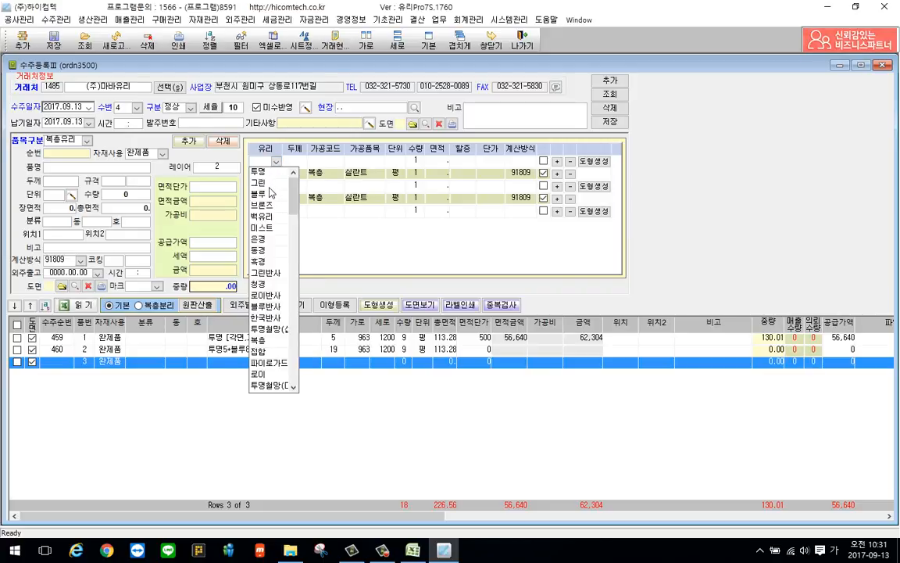
click(308, 175)
click(272, 186)
click(274, 197)
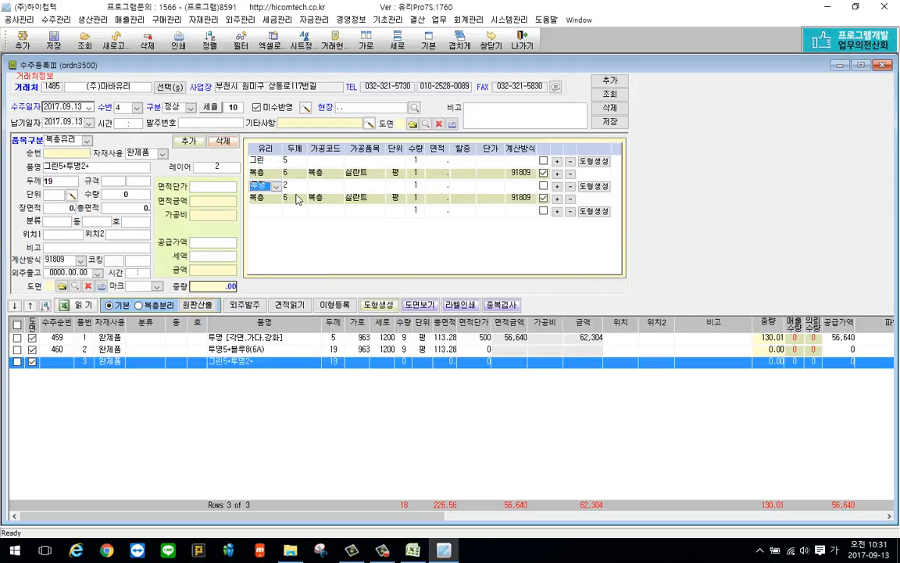
click(294, 187)
click(287, 246)
click(266, 211)
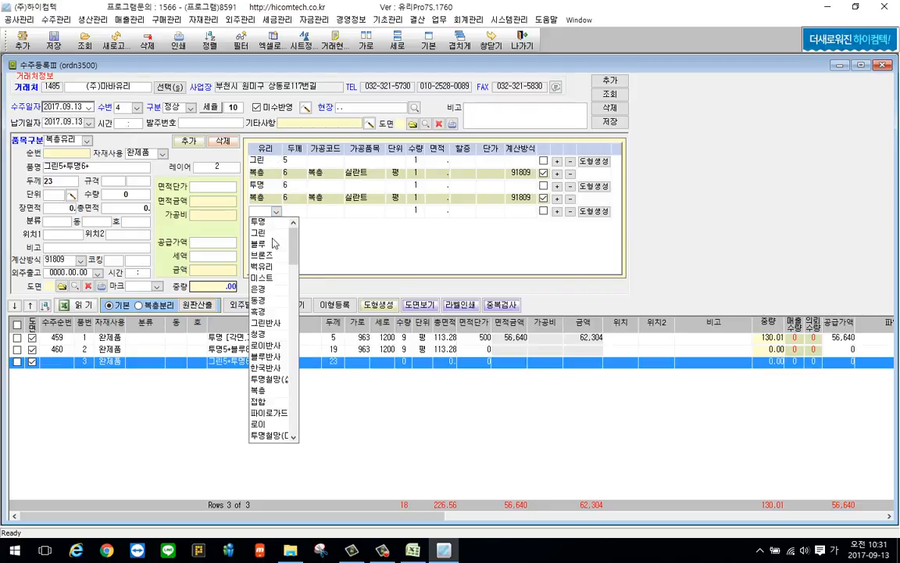
click(262, 244)
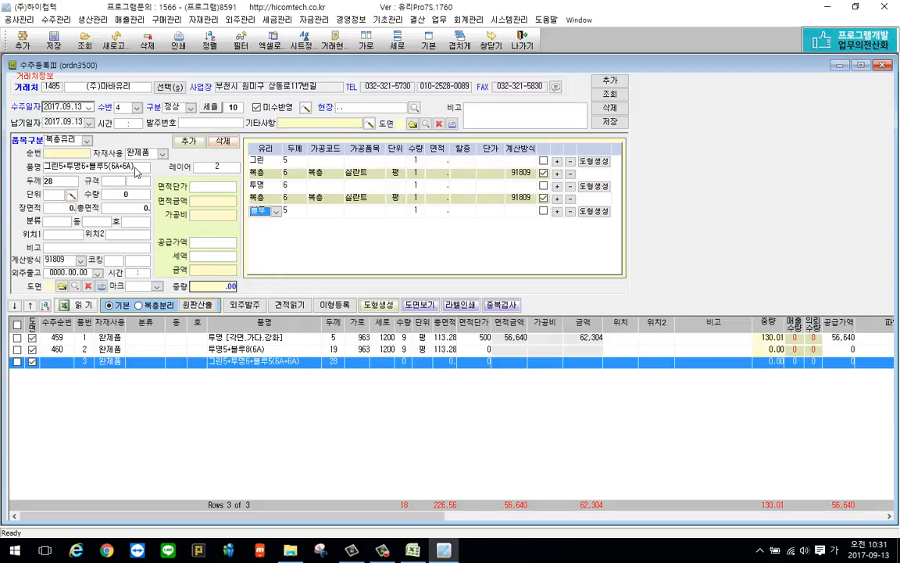
Set the thickness of both 복층 layers in the third item to 12
click(297, 185)
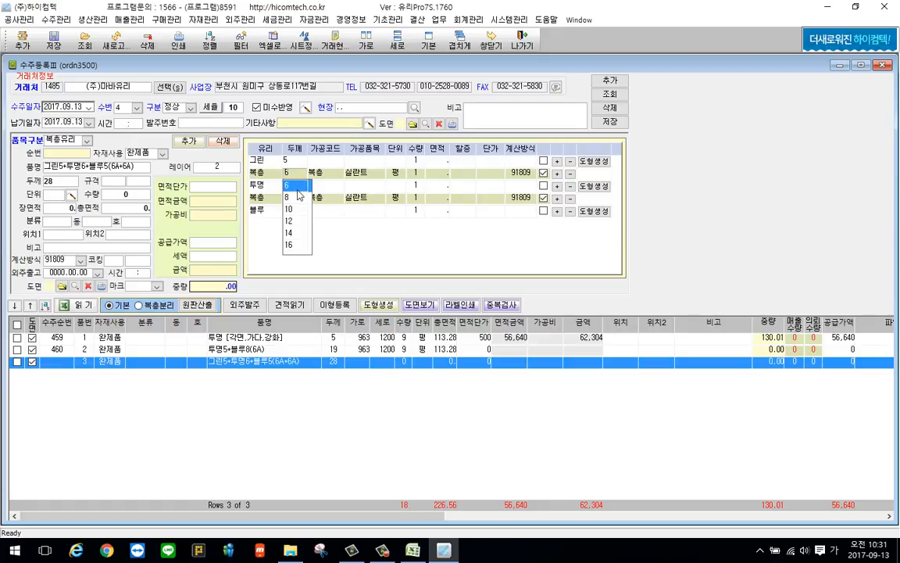
click(291, 220)
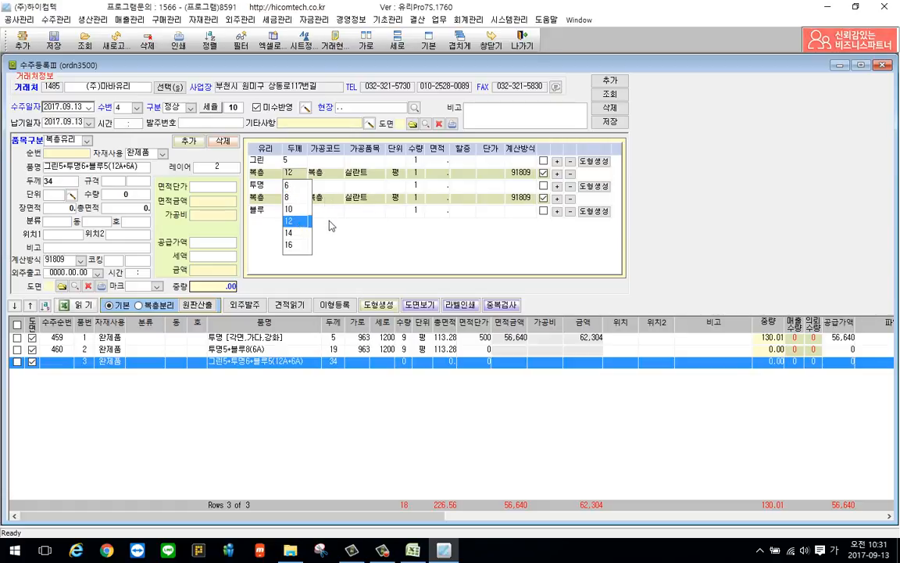
click(325, 186)
click(301, 199)
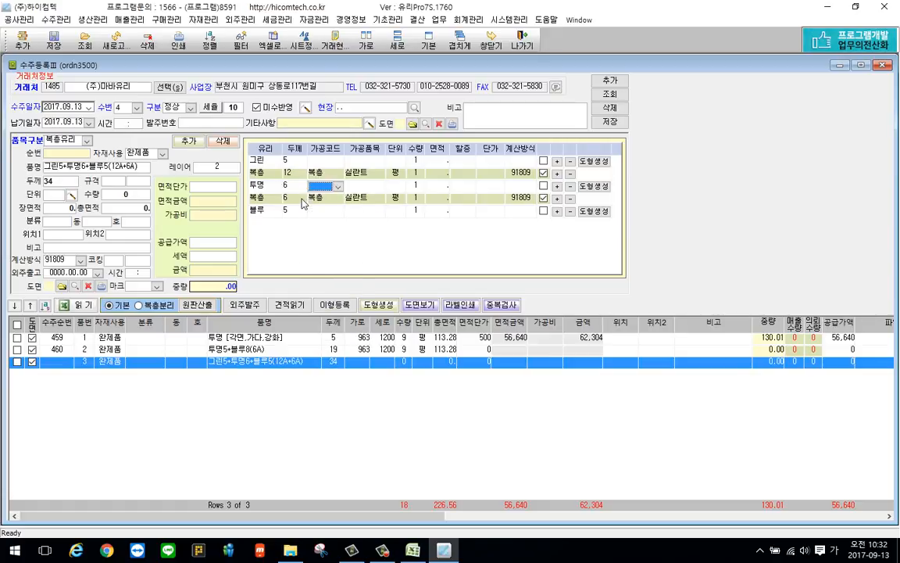
click(289, 245)
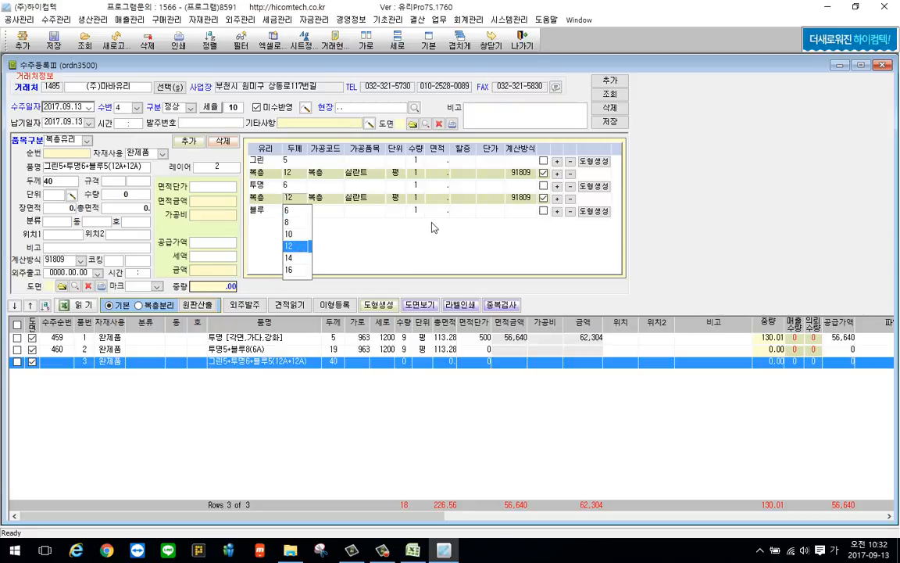
Set the third item's size to 96 by 1111, its quantity to 9 and its unit to 평, and save it
click(111, 183)
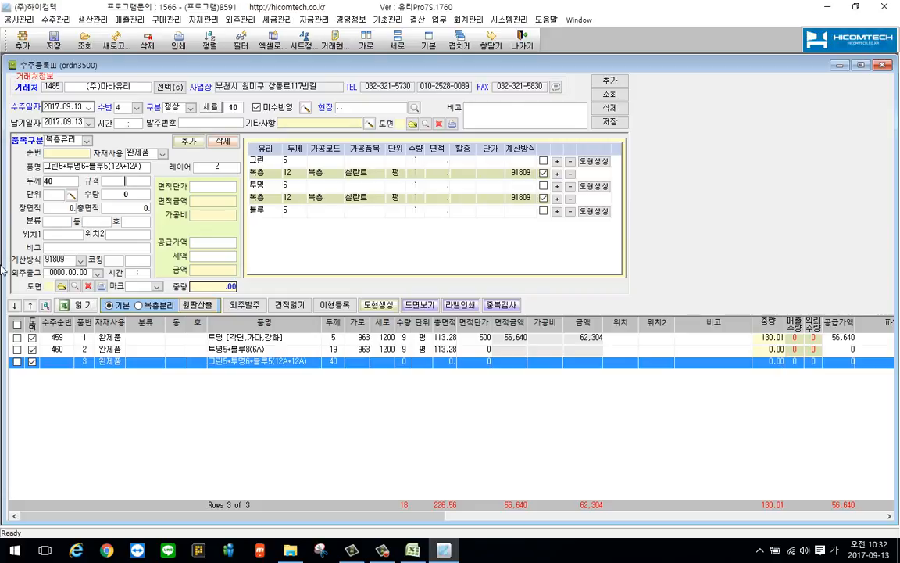
right_click(139, 205)
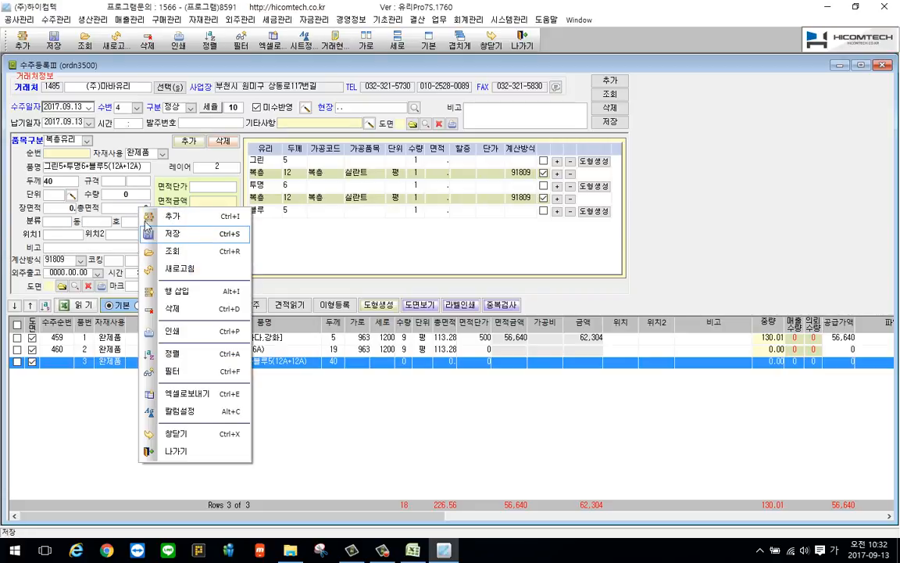
click(115, 177)
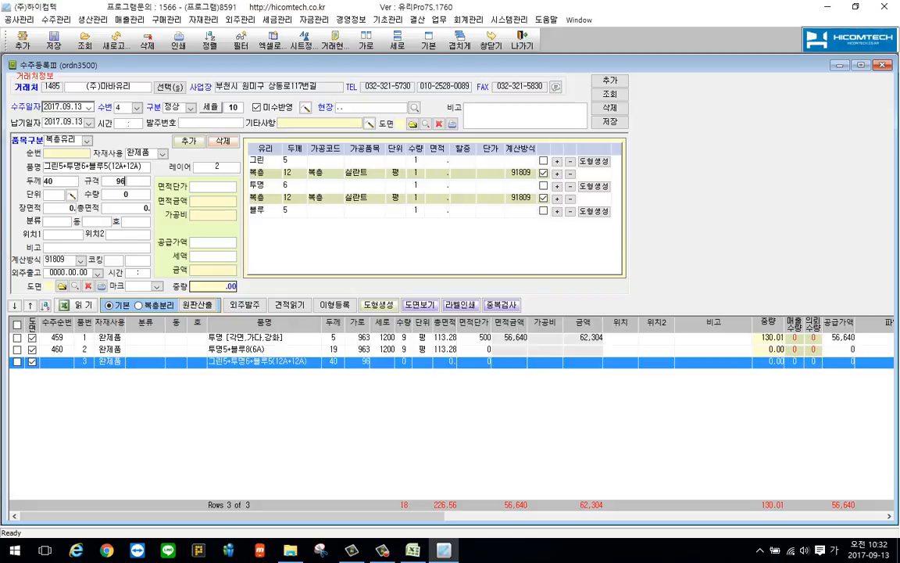
text(1111)
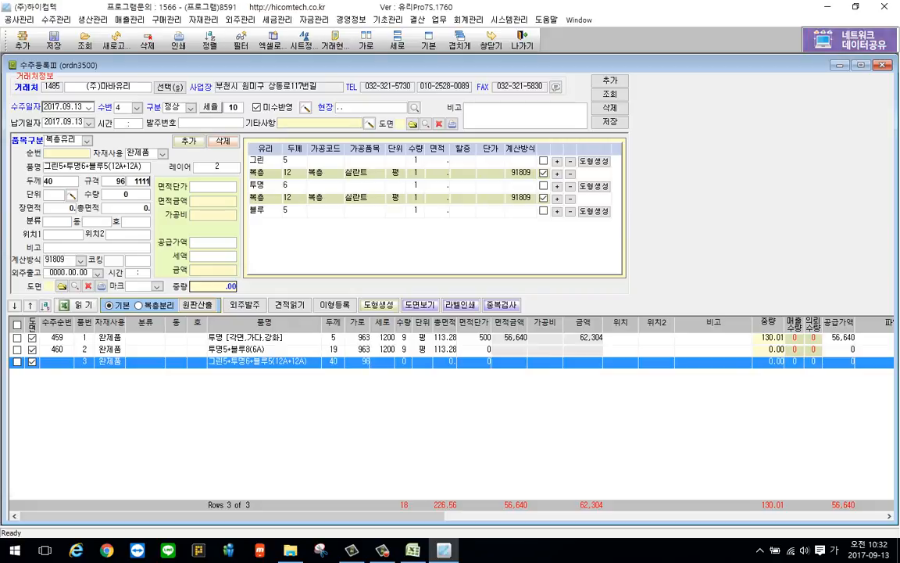
key(Return)
text(9)
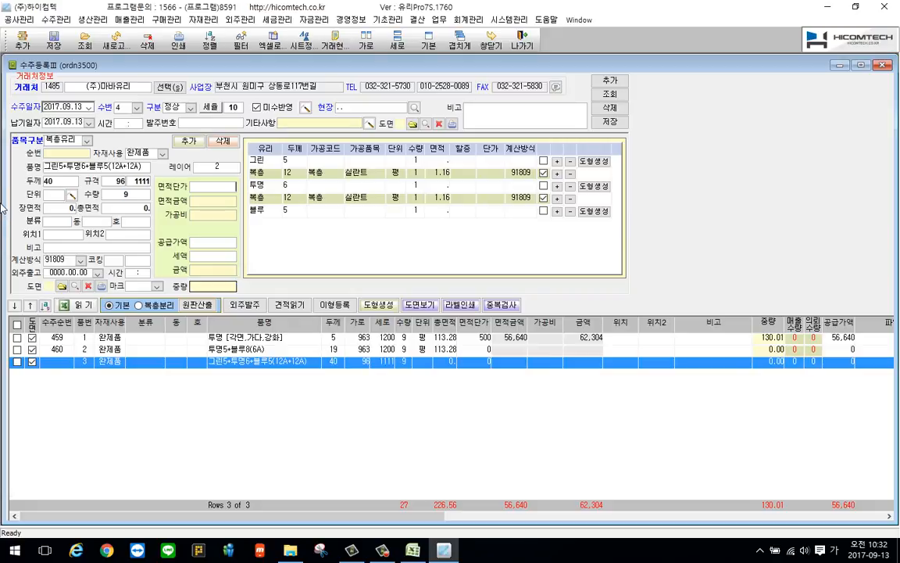
click(53, 195)
click(49, 206)
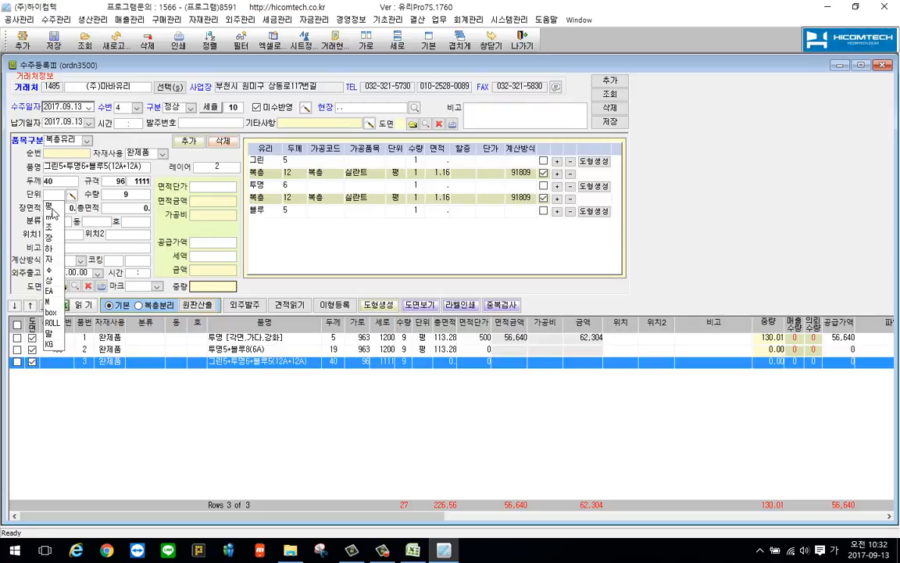
right_click(161, 177)
click(191, 219)
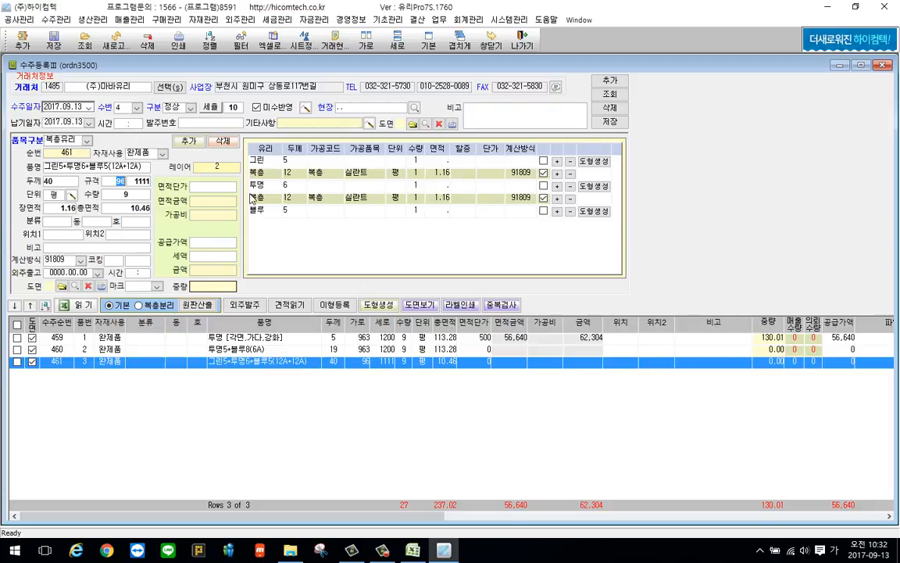
Open the 견적등록Ⅱ quotation form and expand its item detail area
click(56, 19)
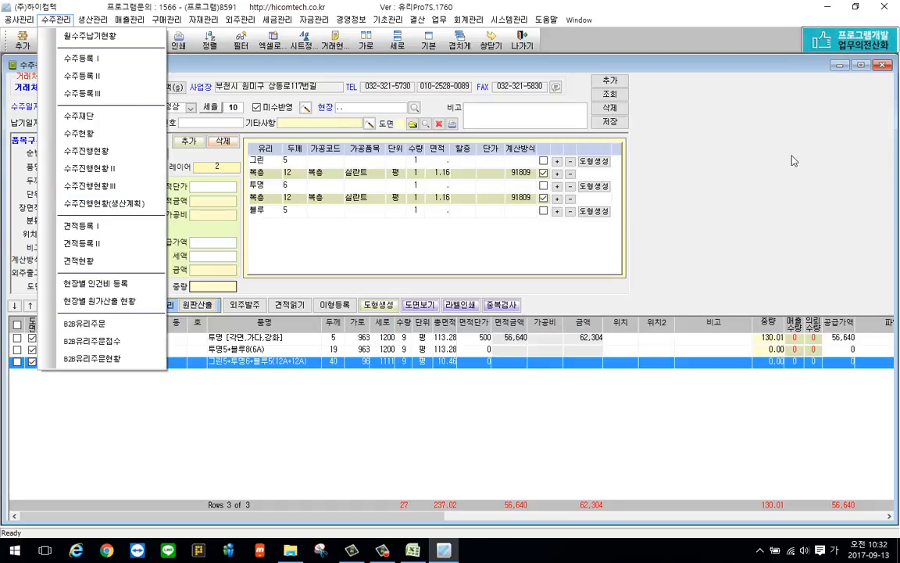
click(242, 390)
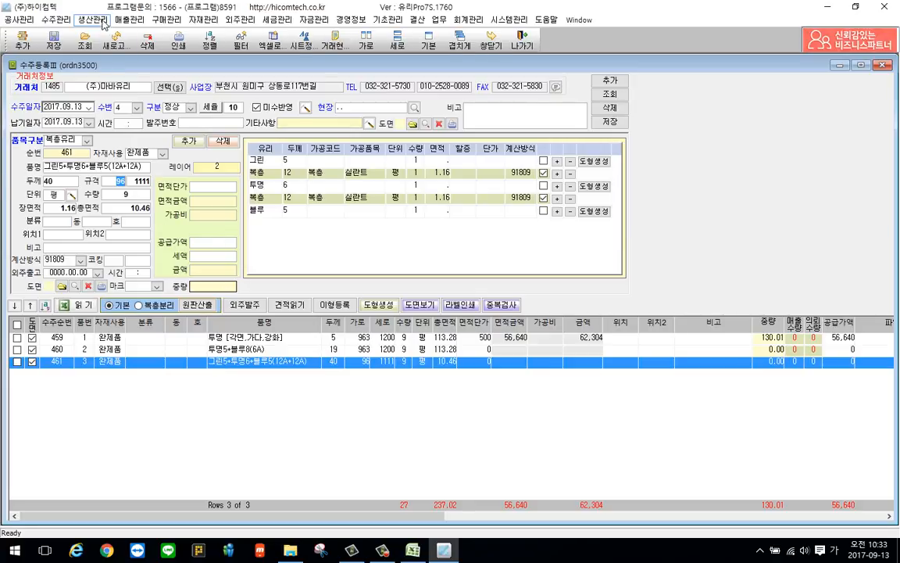
click(57, 19)
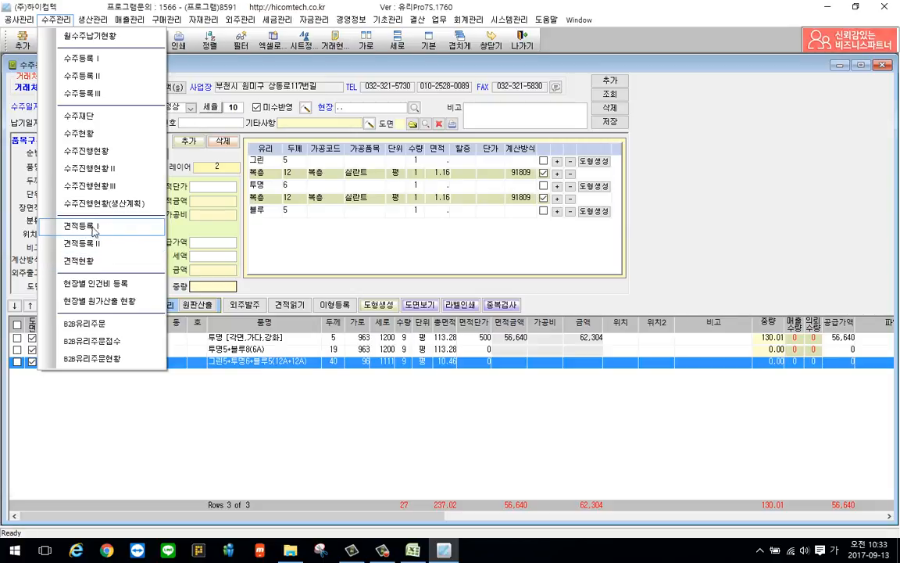
click(103, 244)
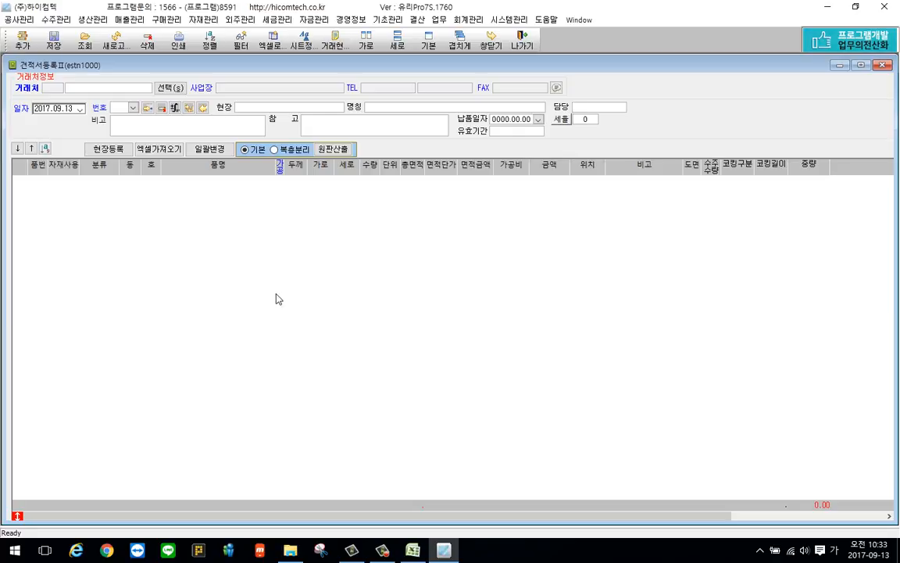
click(18, 516)
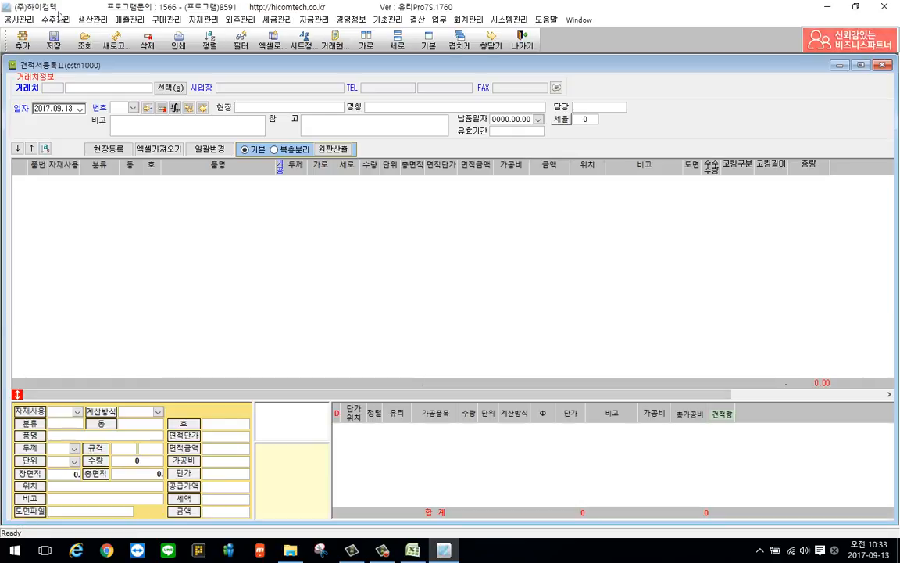
Start a new quotation for the 거래처 (주)다라유리
click(55, 19)
click(416, 239)
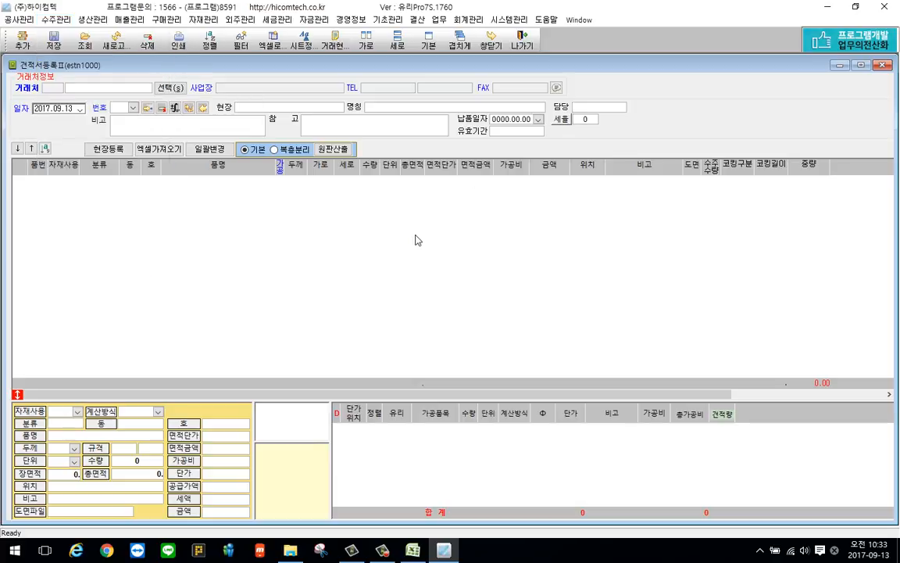
click(172, 88)
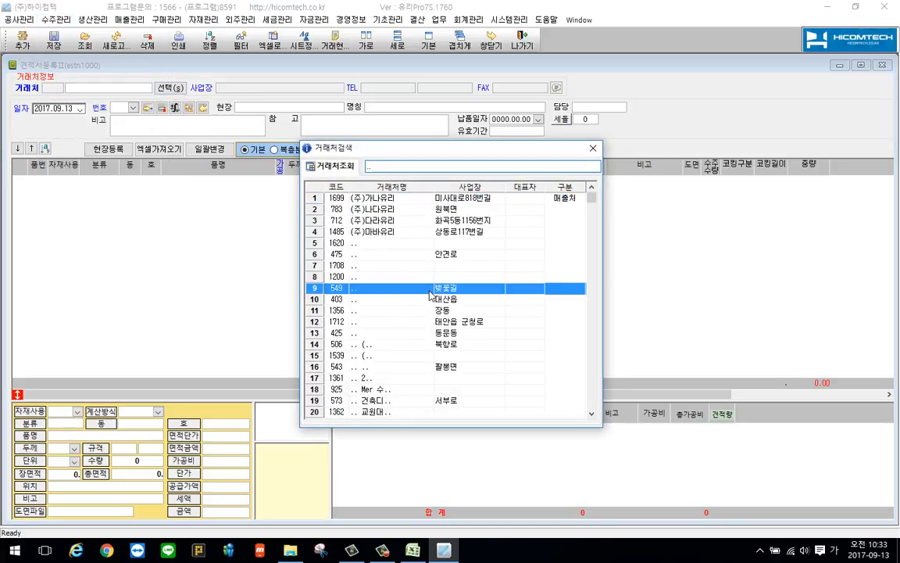
double_click(403, 109)
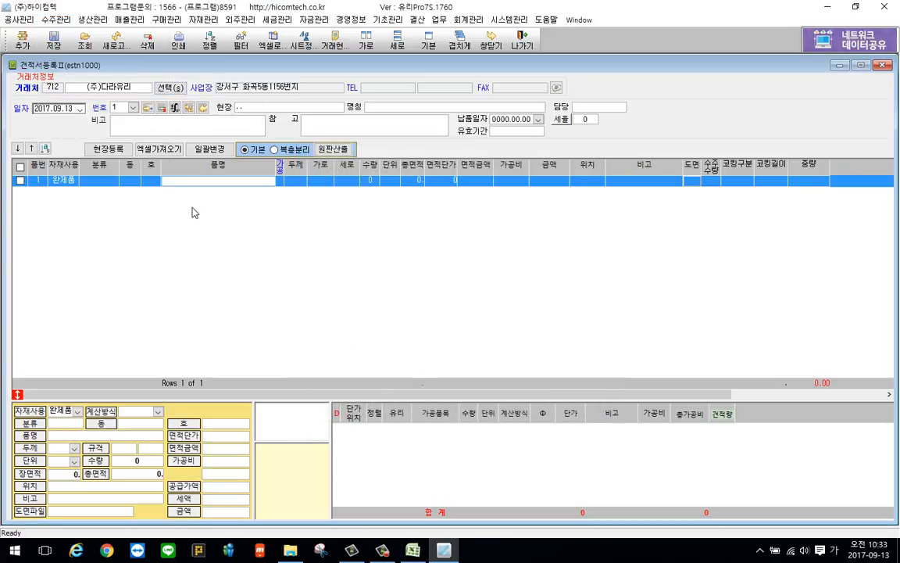
Enter 투명 as the first quotation item's 품명 and set its 두께 to 5
text(투명)
key(Return)
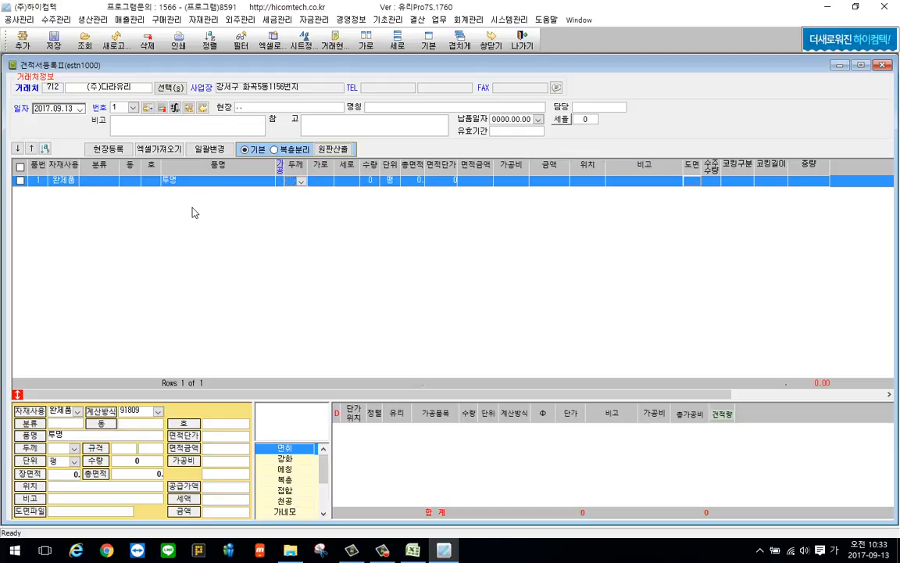
key(Return)
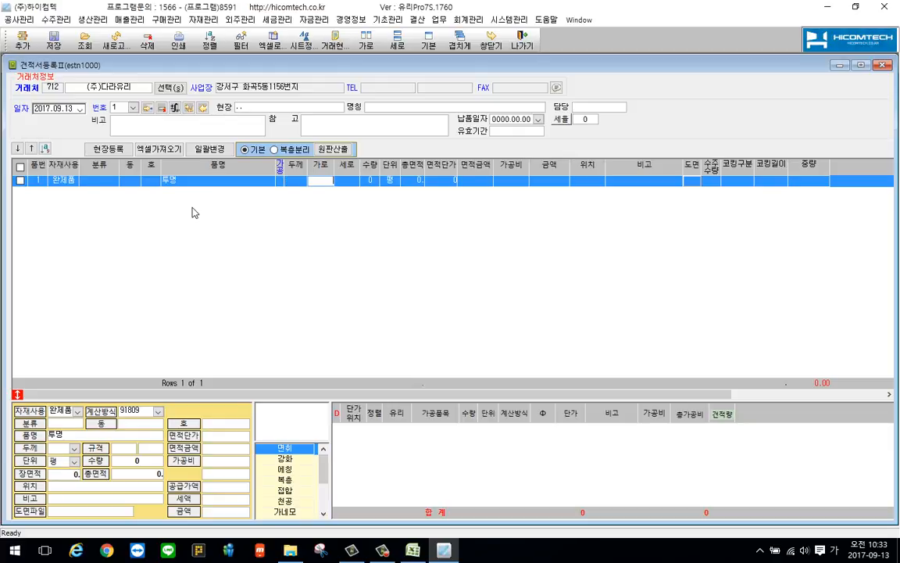
click(302, 181)
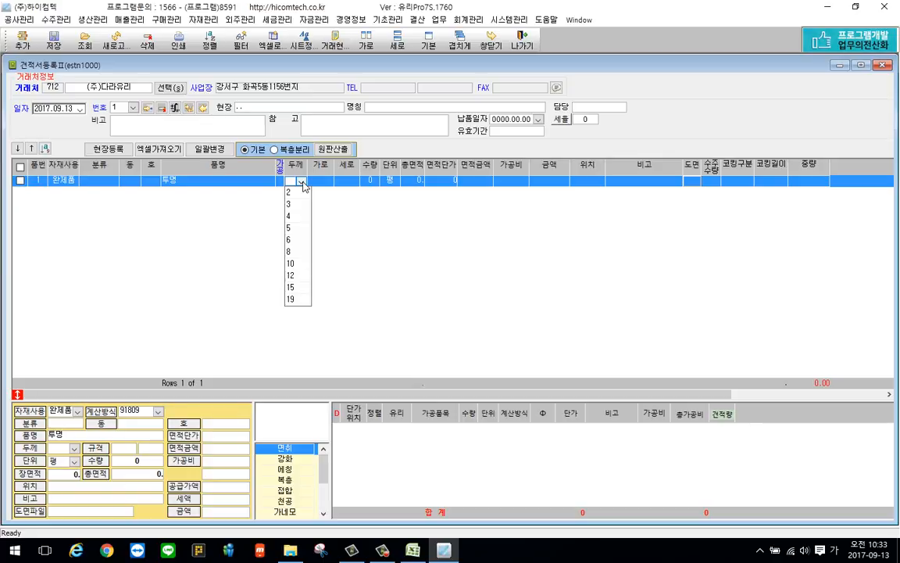
key(Down)
key(Down)
key(Down)
key(Down)
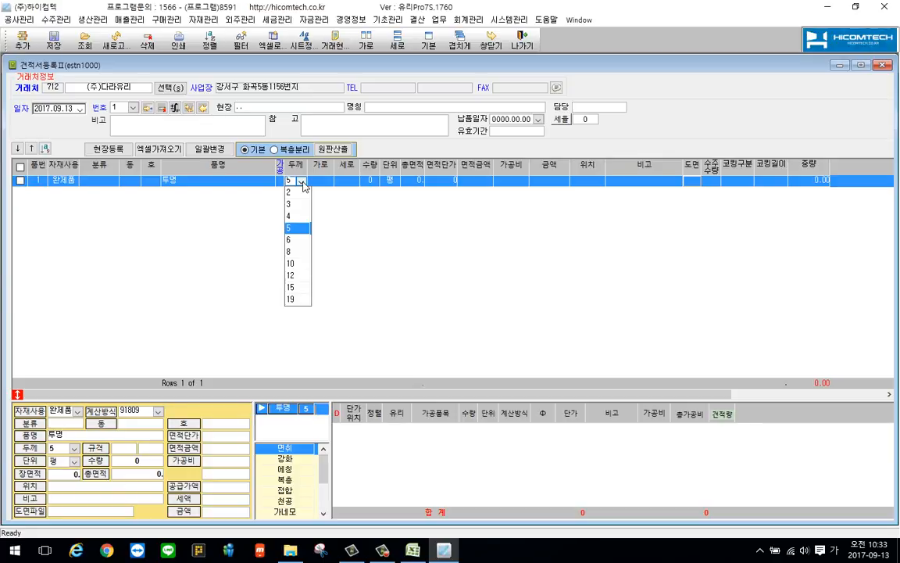
key(Return)
Set the 투명 item's size to 741 by 456, its quantity to 10 and its 면적단가 to 800
text(741)
key(Return)
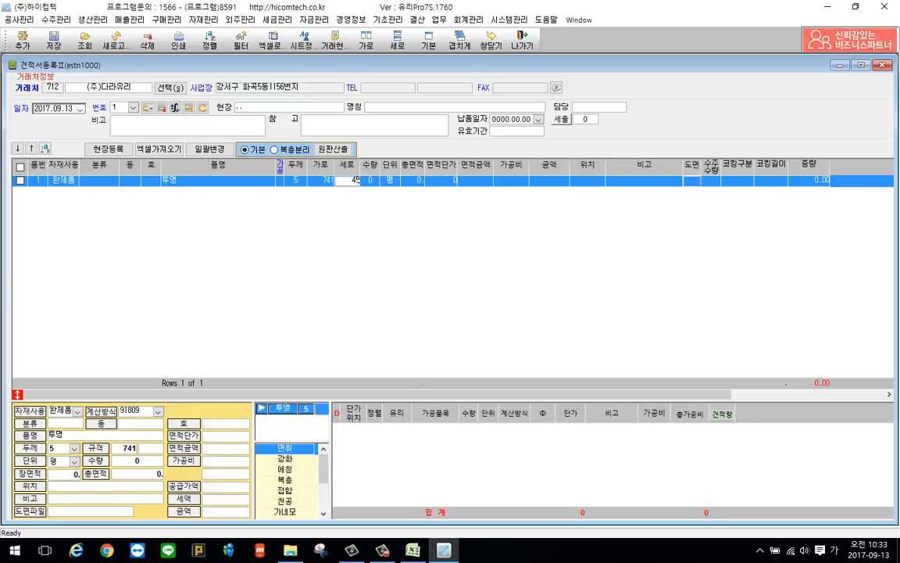
text(456)
key(Return)
text(10)
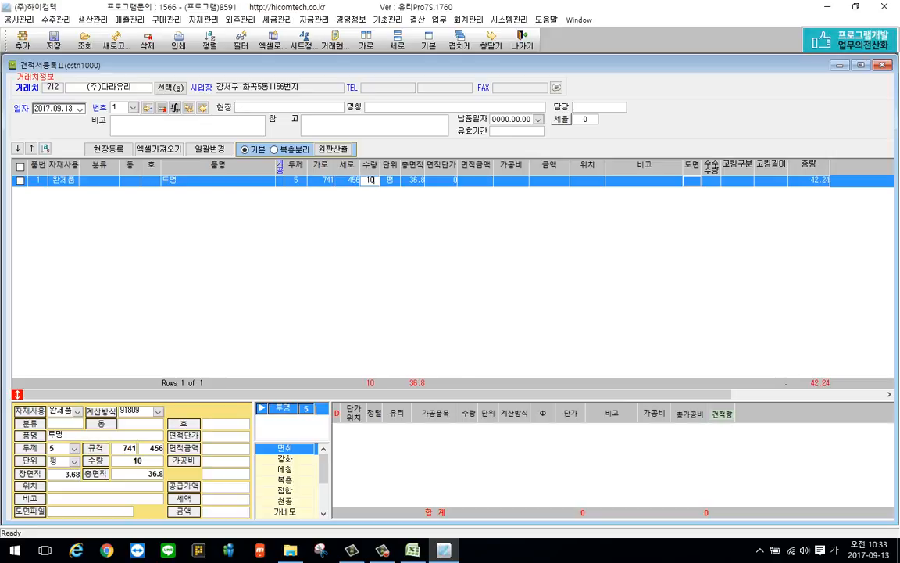
key(Return)
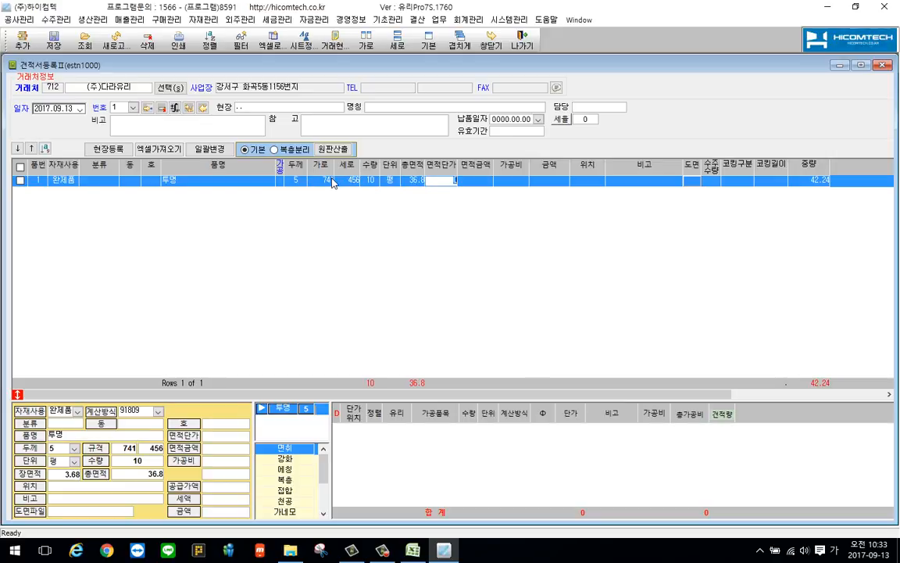
text(800)
key(Return)
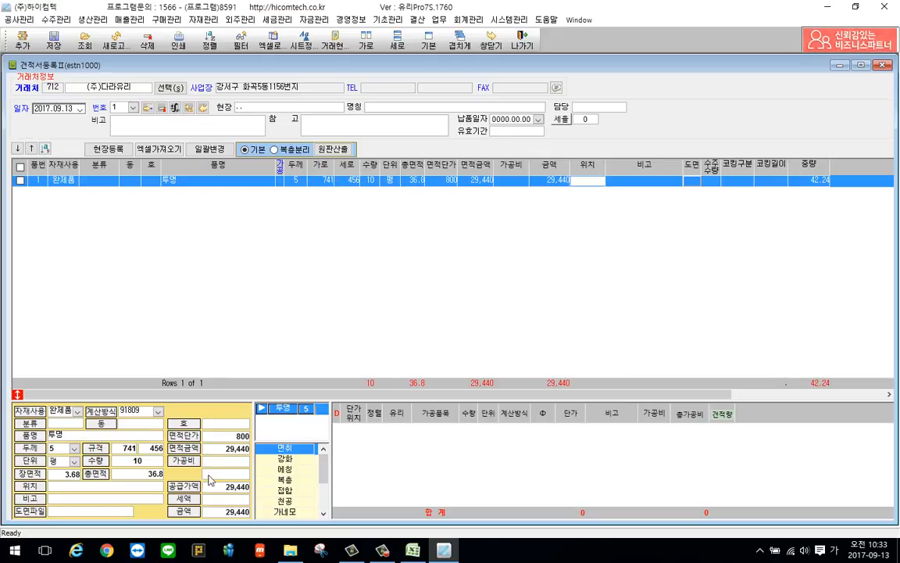
Add the processing items 강화, 각면 and 스리 to the 투명 quotation item
click(268, 459)
click(268, 448)
click(268, 470)
Save the quotation, and view the print preview of the 견적서 before closing it
right_click(276, 293)
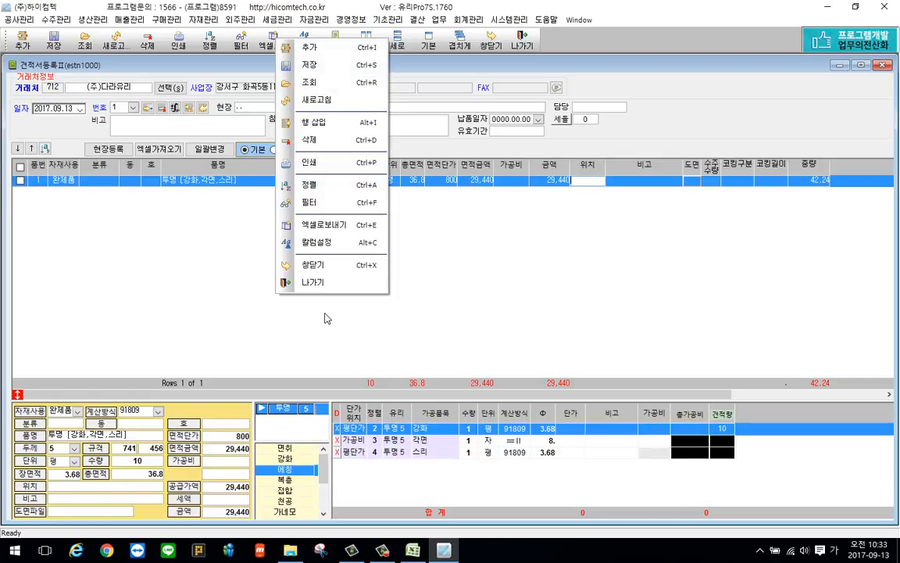
click(311, 64)
right_click(211, 227)
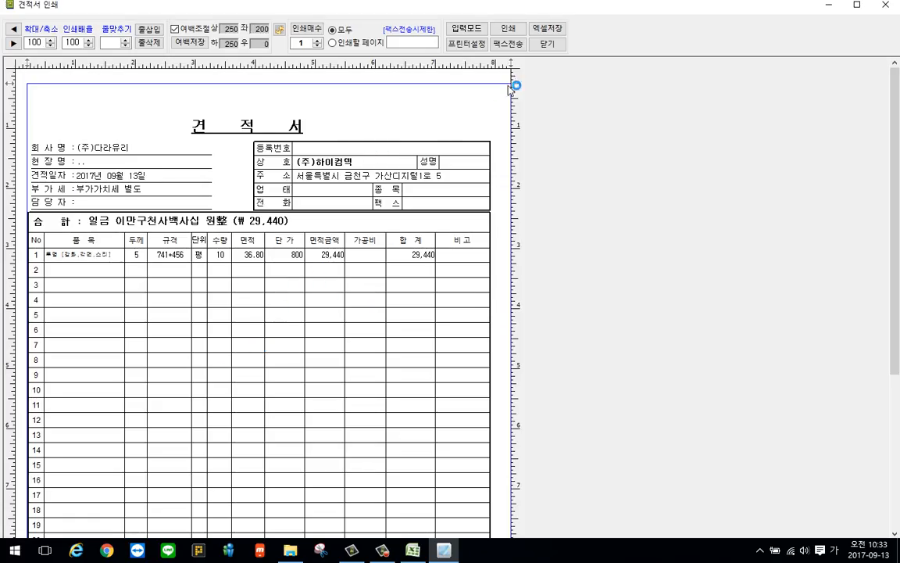
click(547, 43)
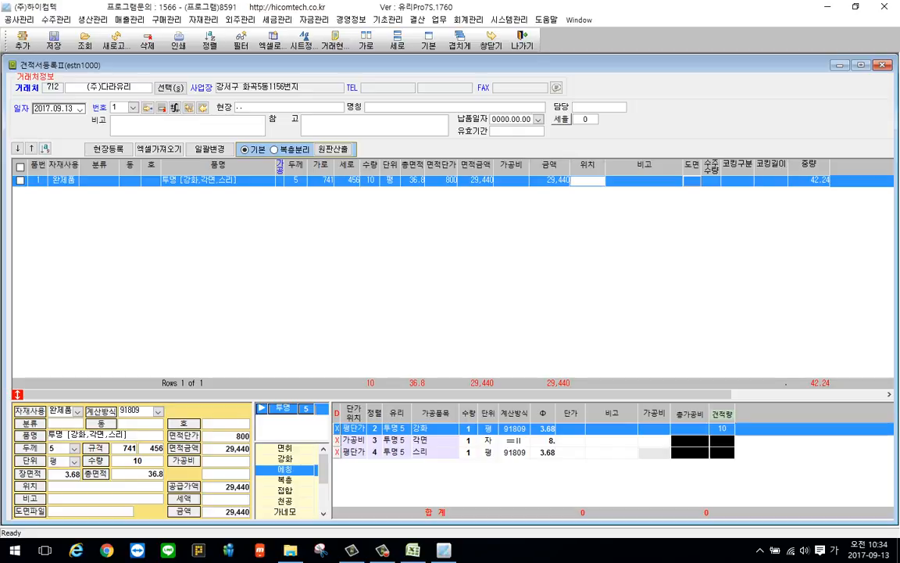
Open 수주등록Ⅱ and start a new blank order
click(56, 19)
click(78, 76)
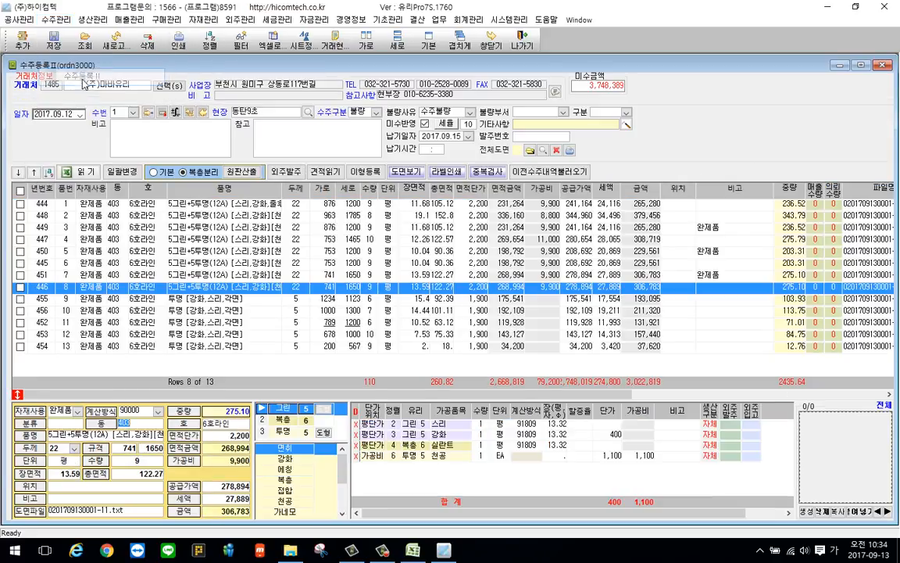
click(149, 114)
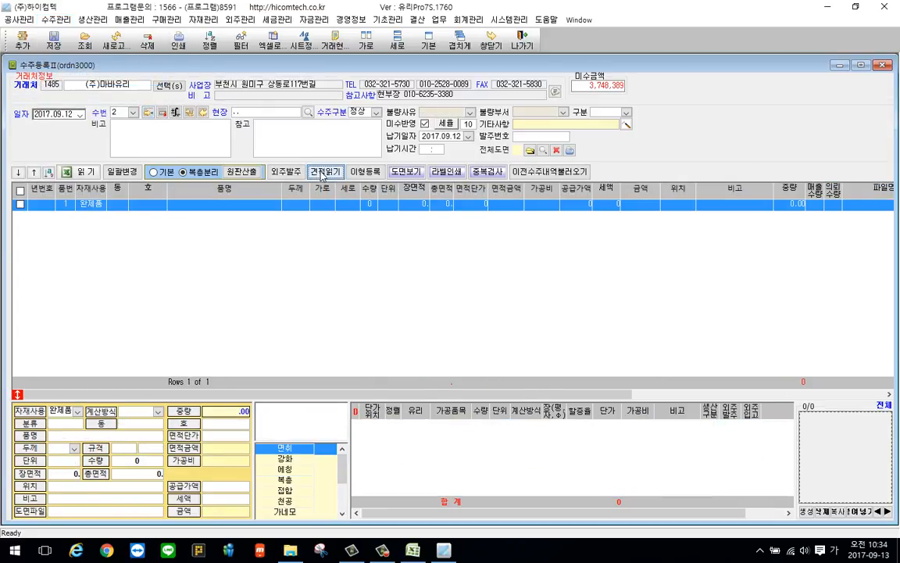
Bring the (주)다라유리 quotation dated 2017.09.13 into the new order with 견적읽기, and save the order
click(336, 172)
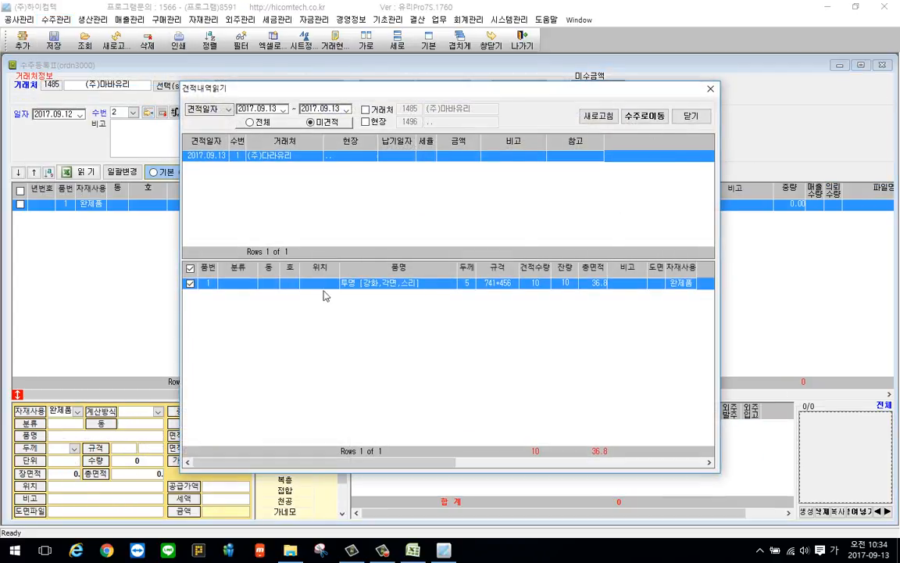
click(644, 115)
click(468, 283)
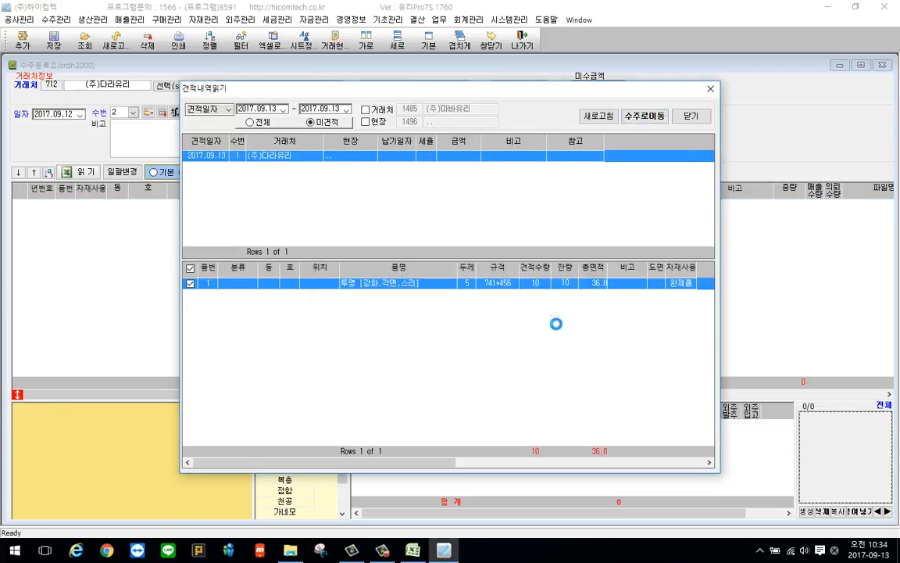
click(690, 117)
right_click(286, 247)
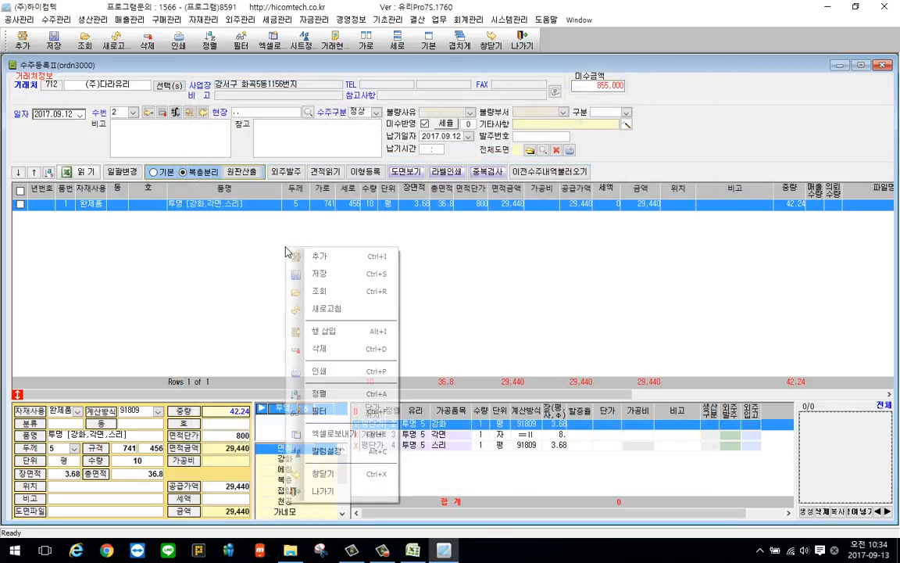
click(354, 277)
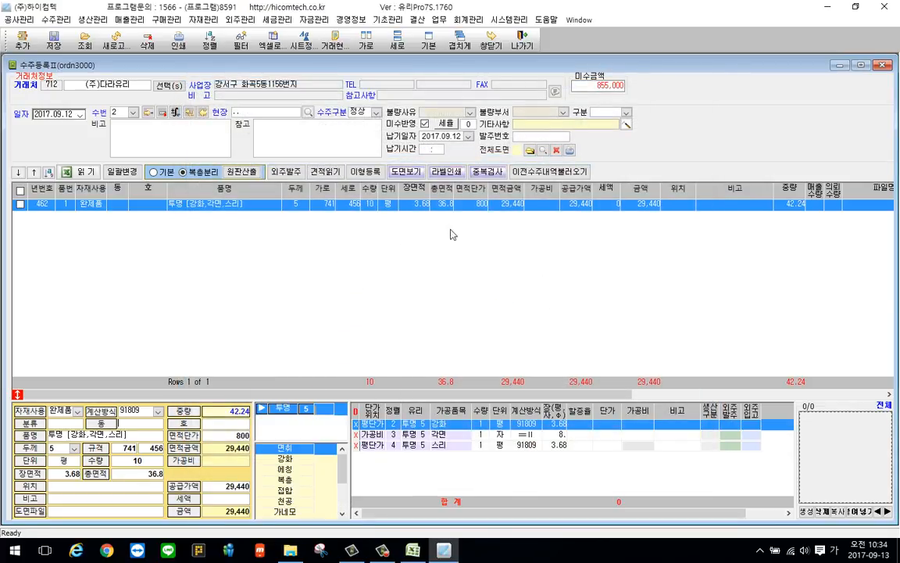
Load the orders dated 2017.09.13 in 수주진행현황Ⅱ and open the (주)가나유리 order from the list
click(56, 18)
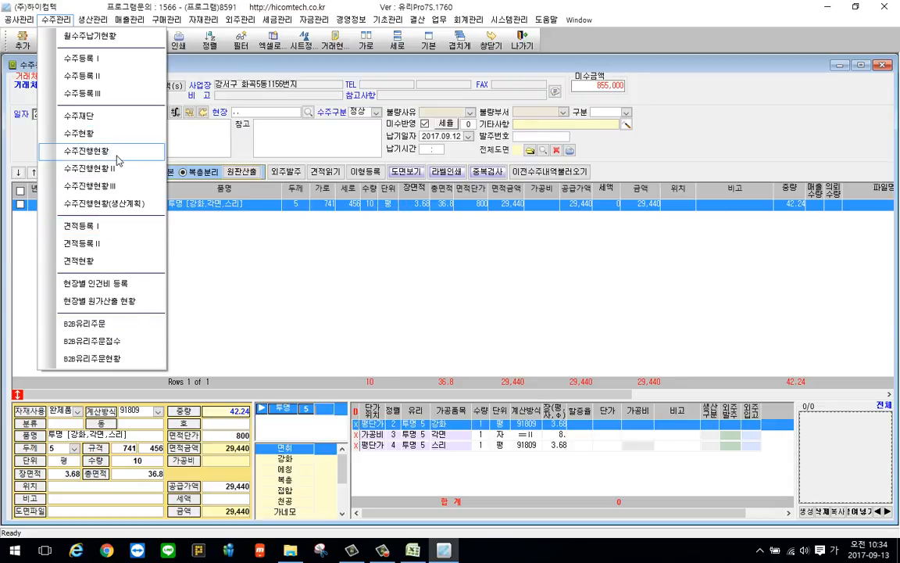
click(115, 172)
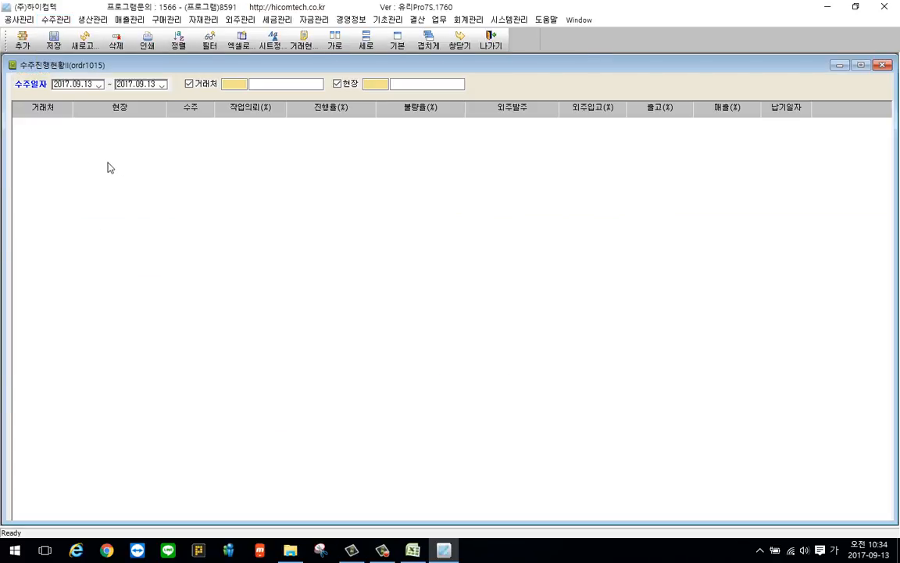
right_click(348, 159)
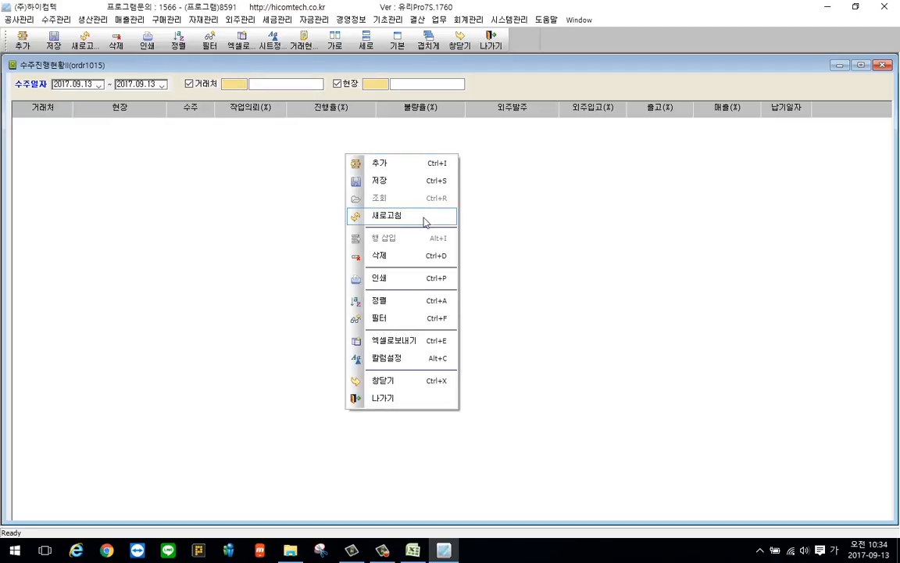
click(454, 217)
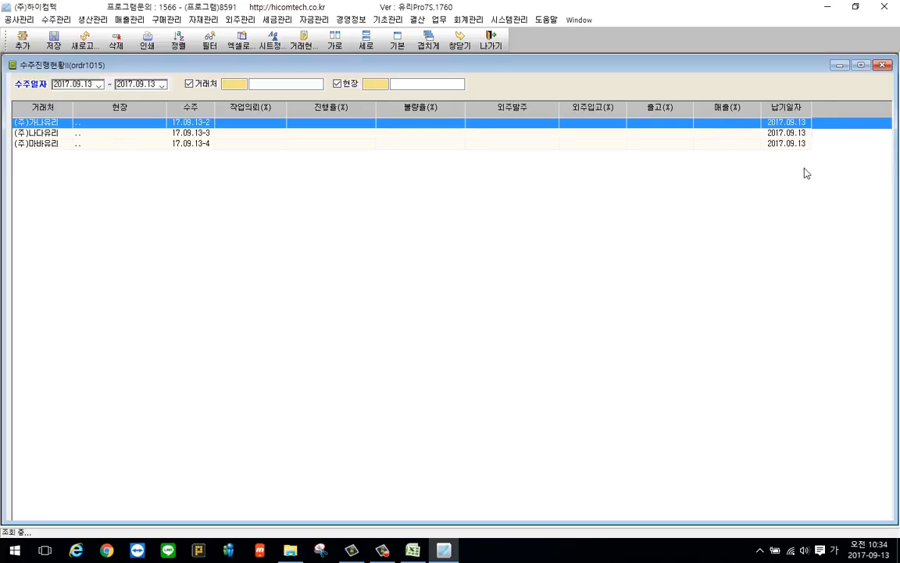
double_click(207, 129)
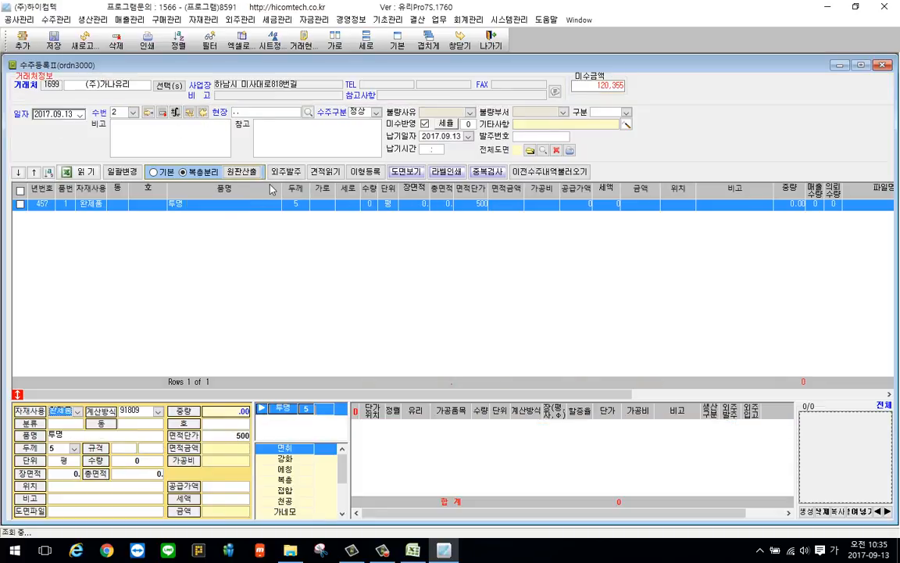
Open the B2B유리주문 screen for orders received from other companies
click(19, 20)
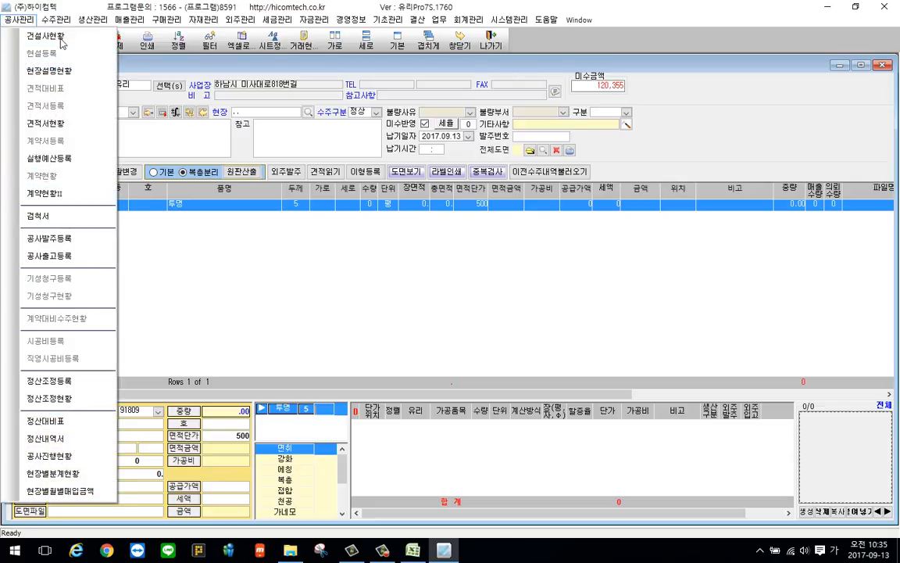
mouse_move(62, 19)
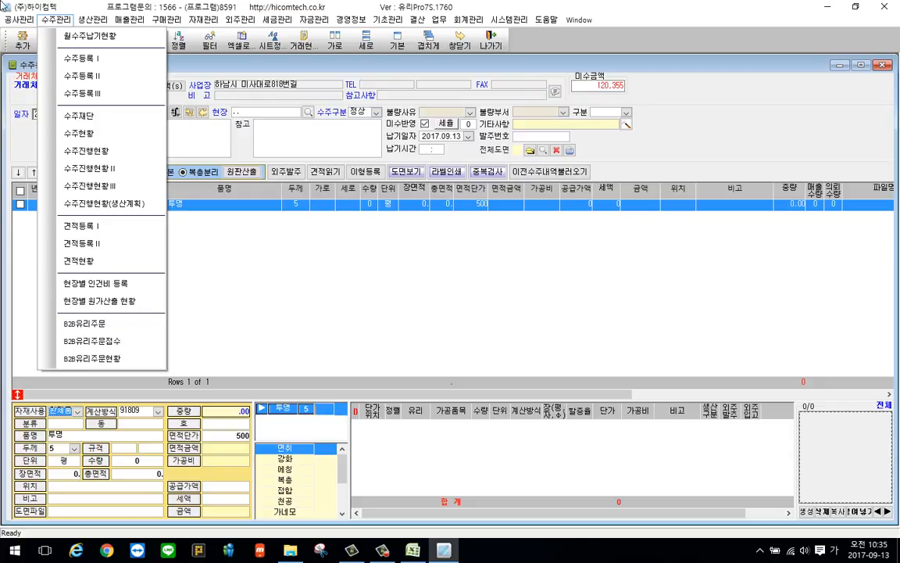
mouse_move(4, 20)
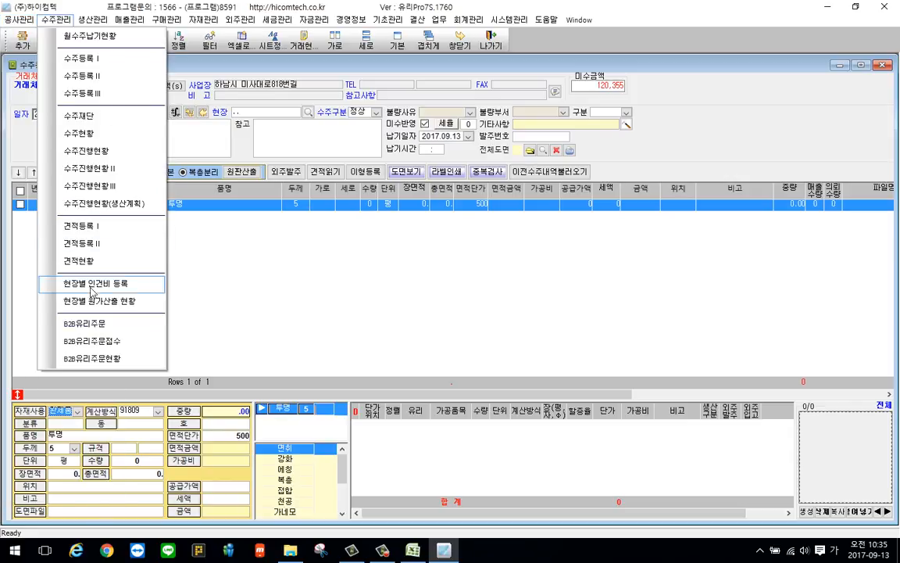
click(105, 324)
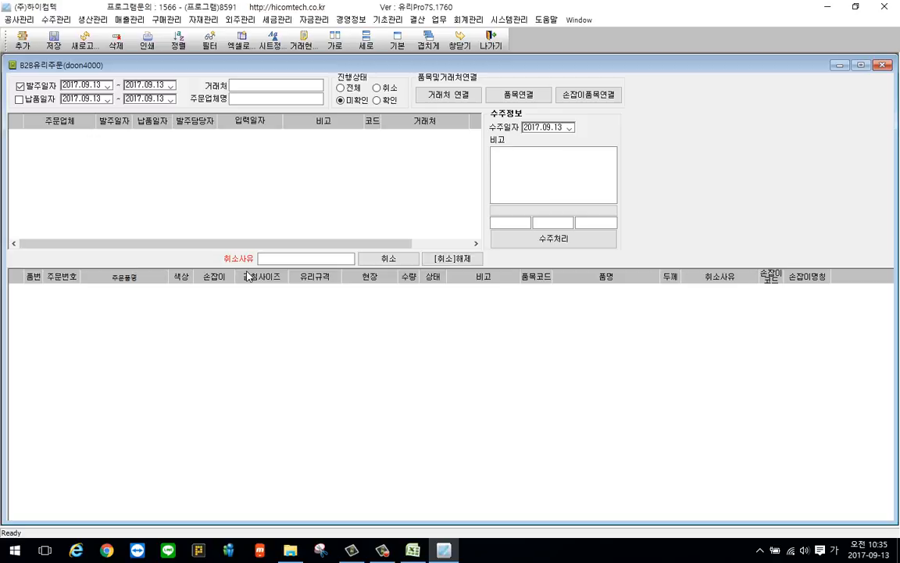
click(58, 19)
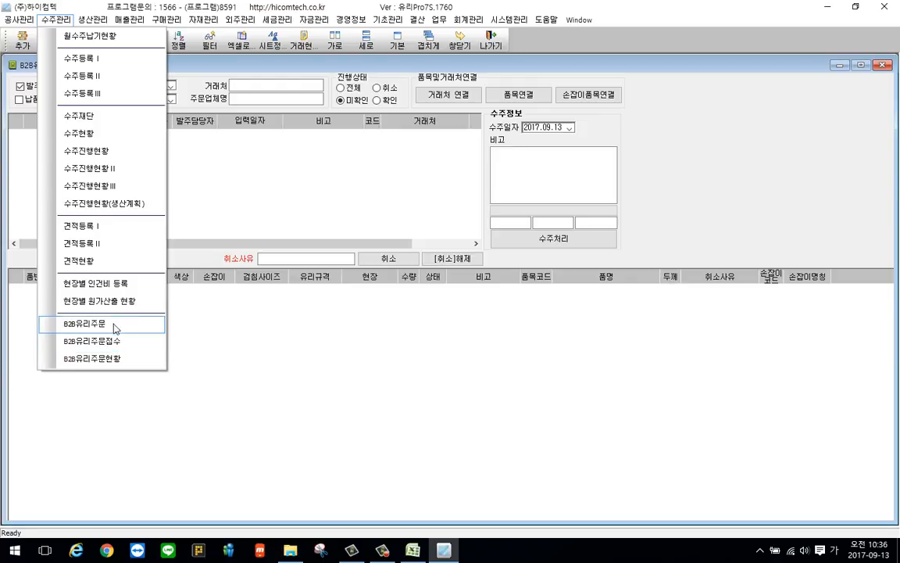
click(109, 328)
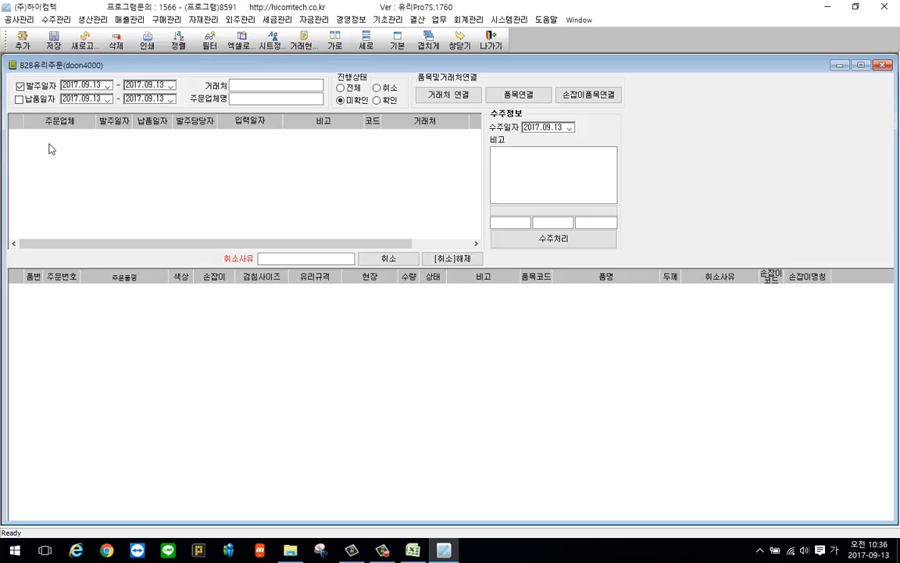
View the company details in 회사정보등록 and close that window
click(509, 19)
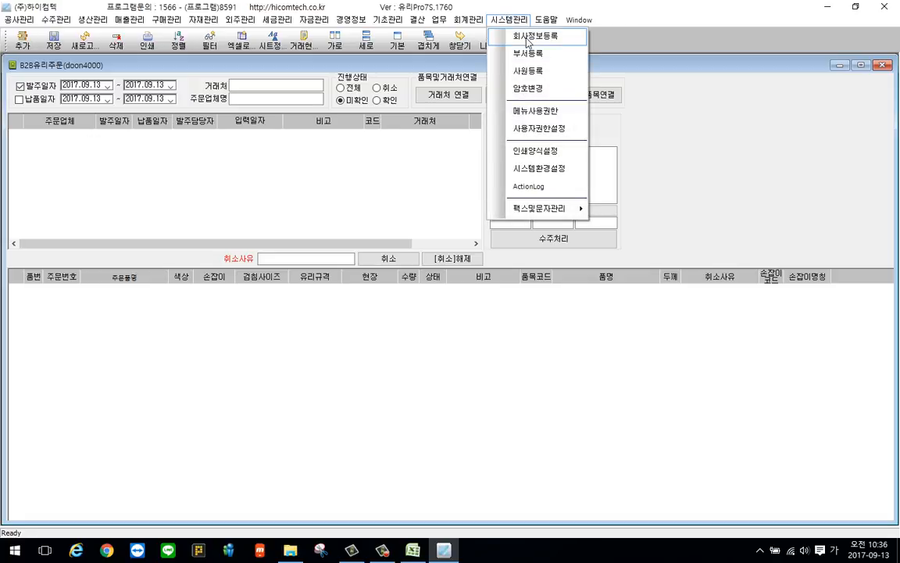
click(532, 37)
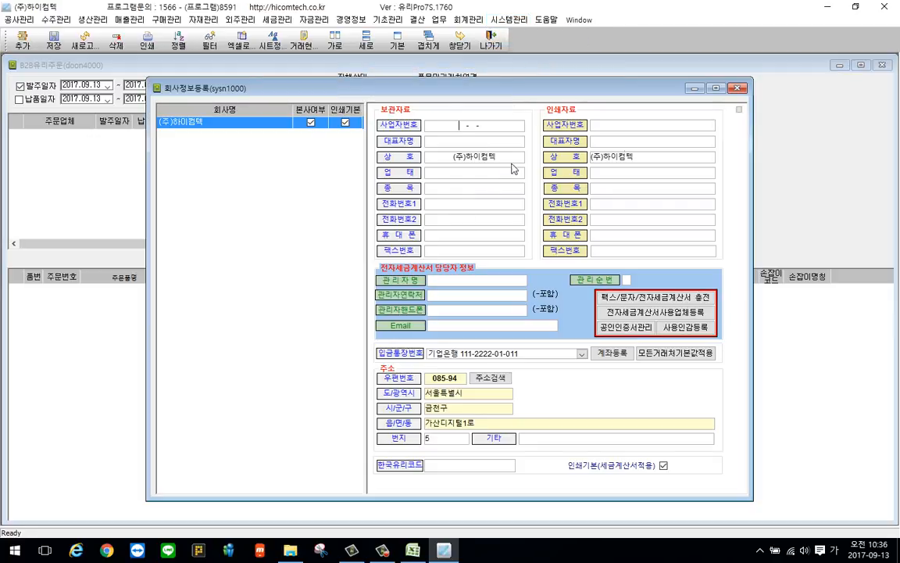
click(739, 89)
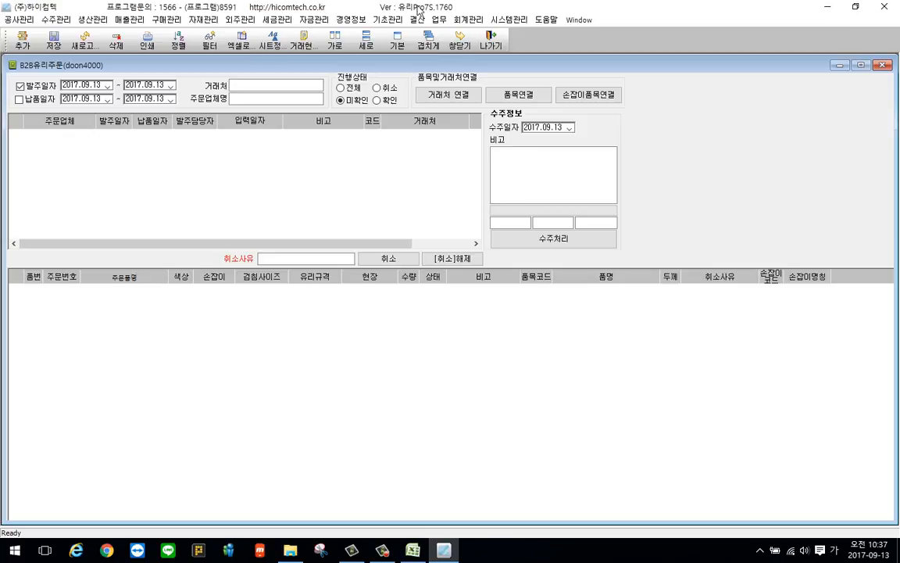
Open 거래처등록, move it aside to reach B2B유리주문, and view the 거래처 연결 window before closing it
click(387, 20)
click(413, 36)
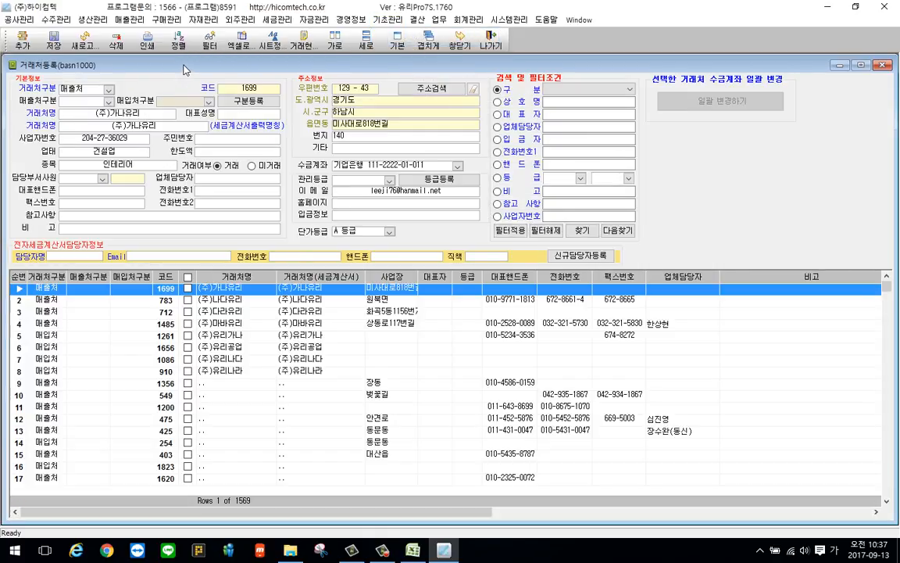
drag(185, 71, 363, 248)
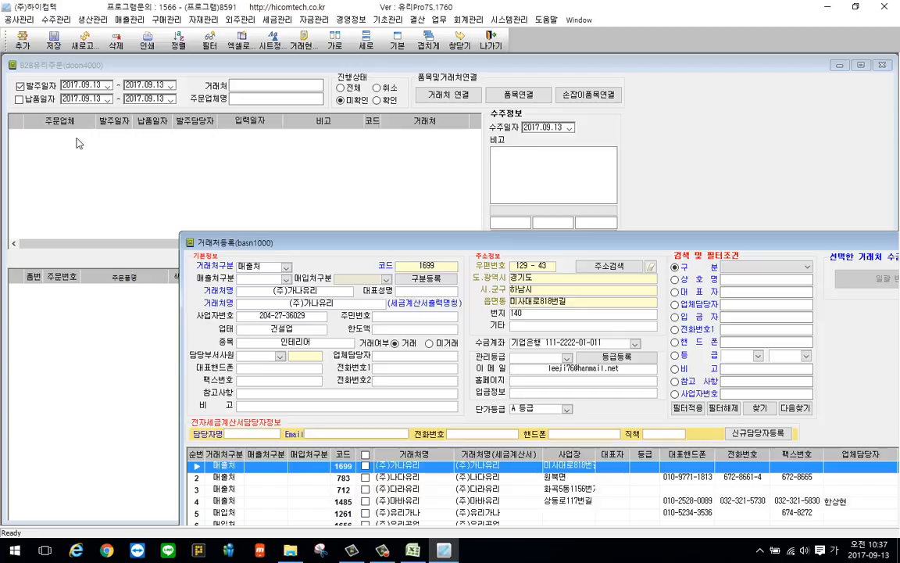
click(460, 102)
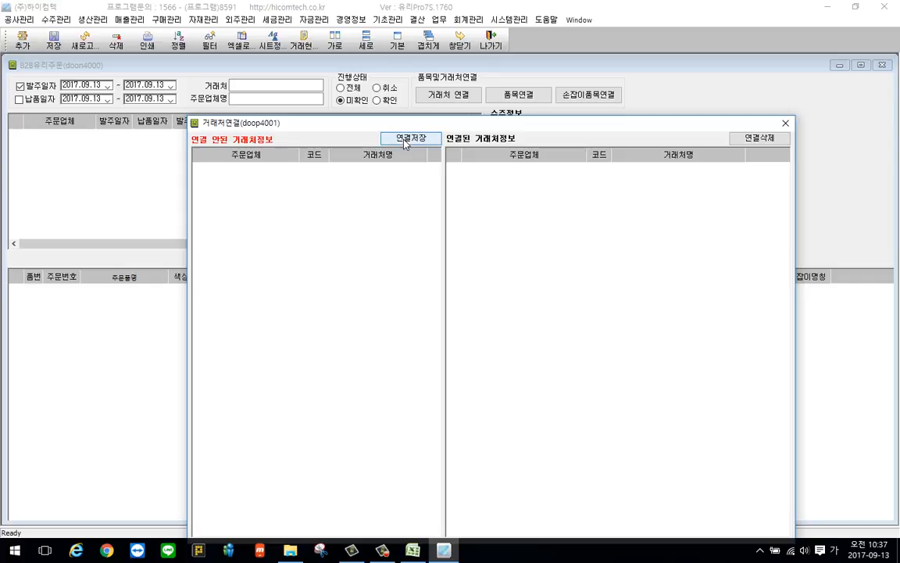
click(786, 124)
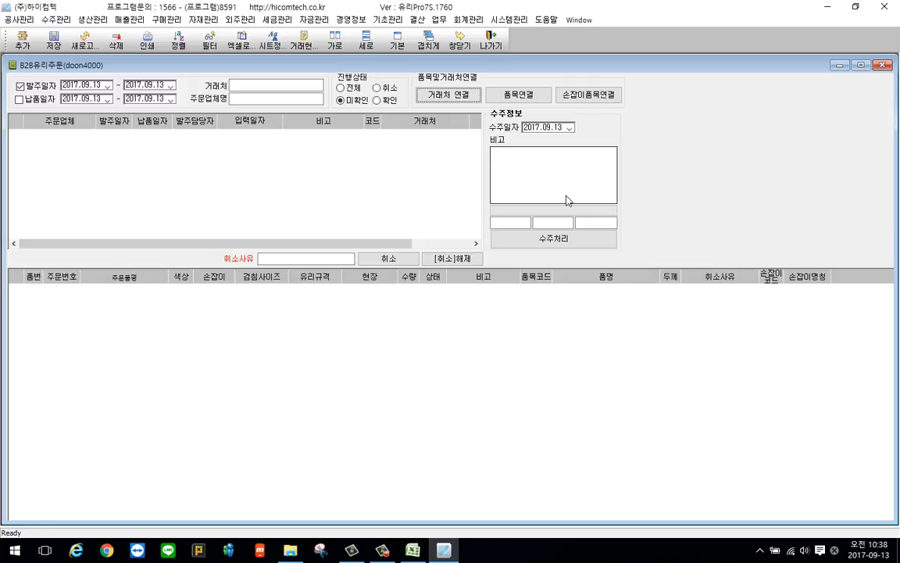
Reopen 회사정보등록 to examine the company's 상호 field, and close the window
click(509, 20)
click(535, 35)
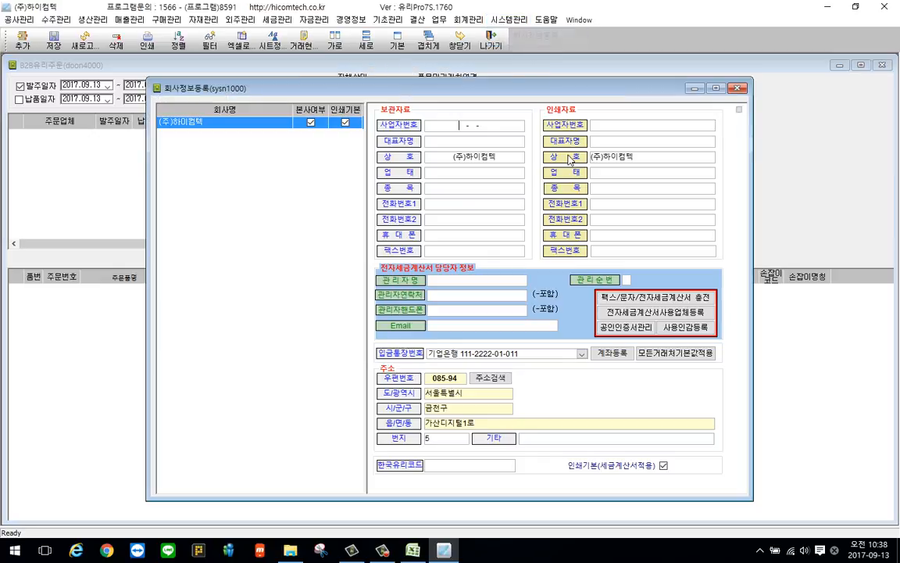
key(Tab)
key(Tab)
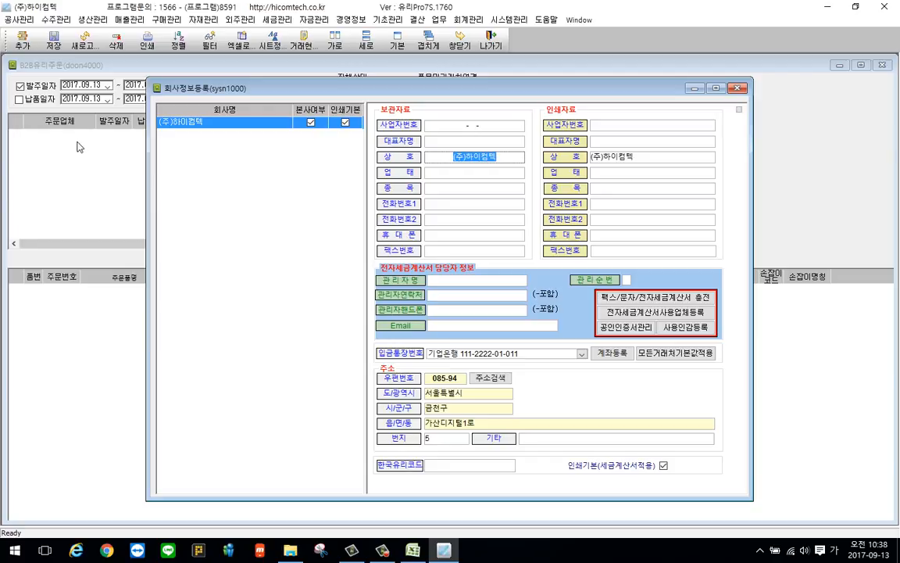
click(737, 87)
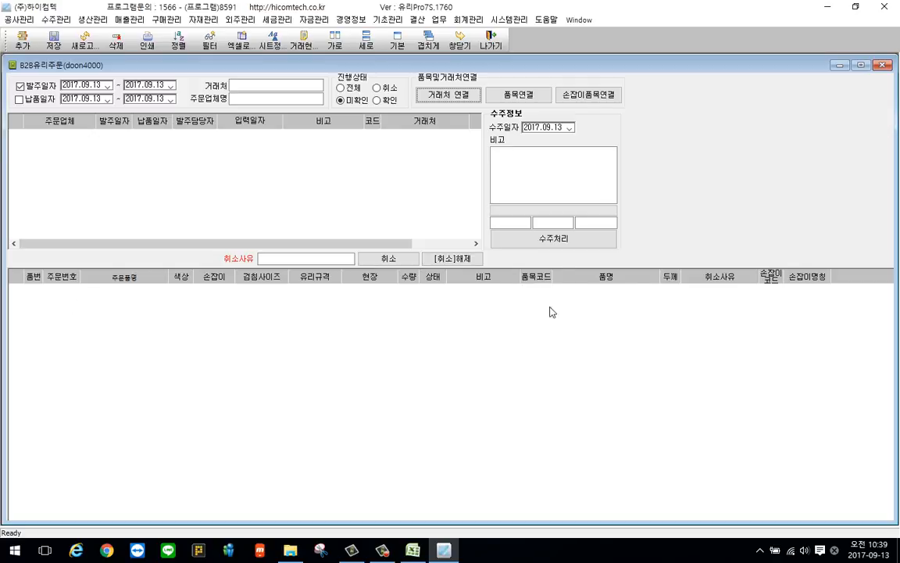
Examine the linked and unlinked item lists in the 품목연결 window, and close it
click(547, 97)
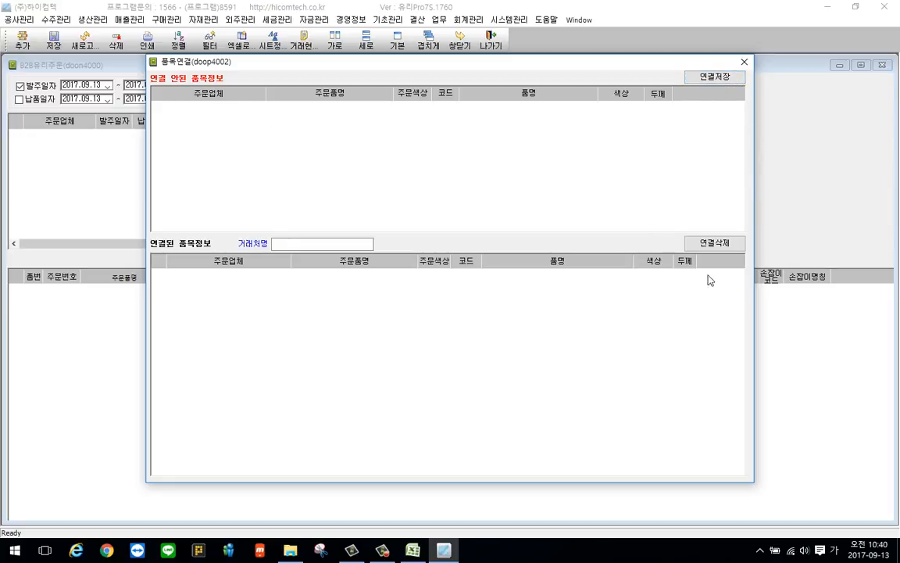
click(743, 63)
click(519, 95)
drag(263, 59, 197, 289)
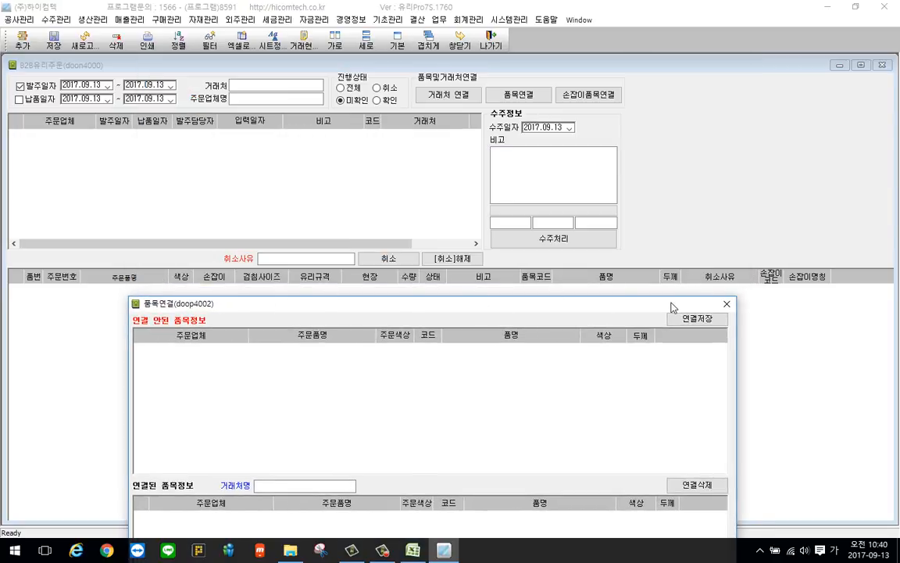
drag(671, 306, 686, 111)
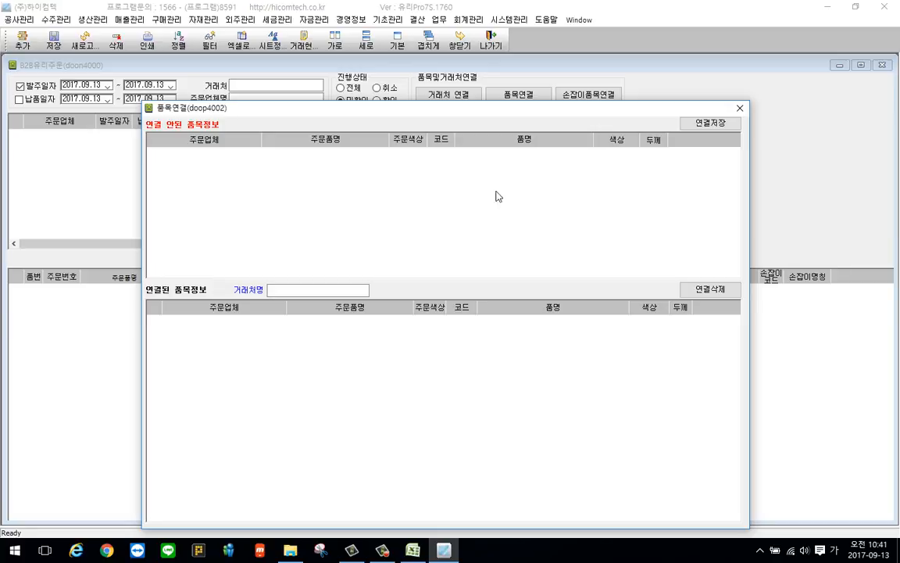
click(740, 109)
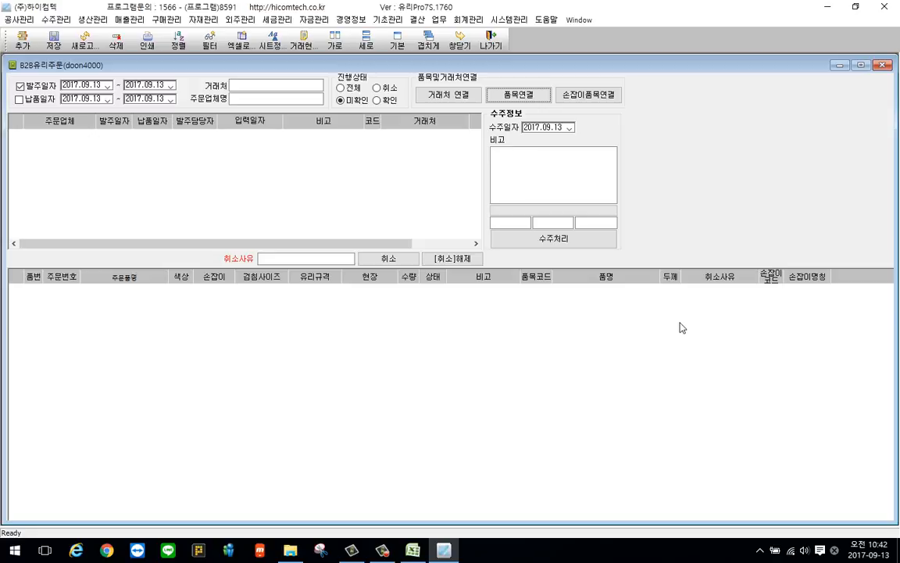
View and close the 손잡이품목연결 window, and enter the sample text ㄴㅁㅇㄴㅁㅇㄴㅁㅇ as the 취소사유
click(592, 96)
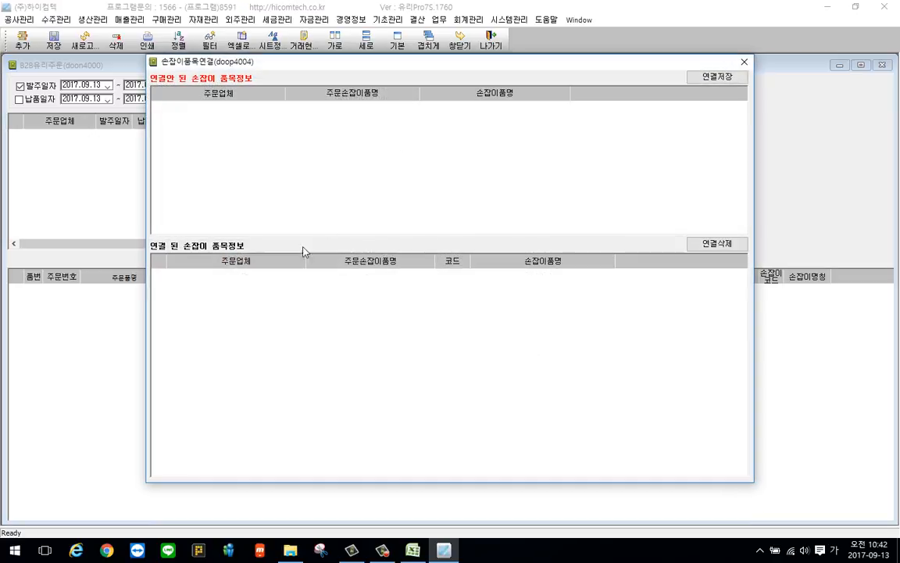
click(744, 62)
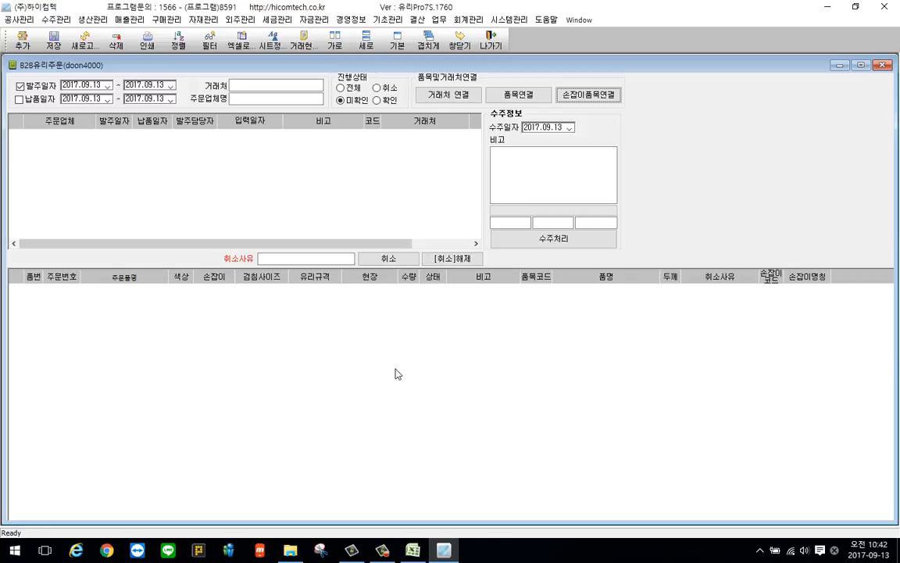
click(264, 258)
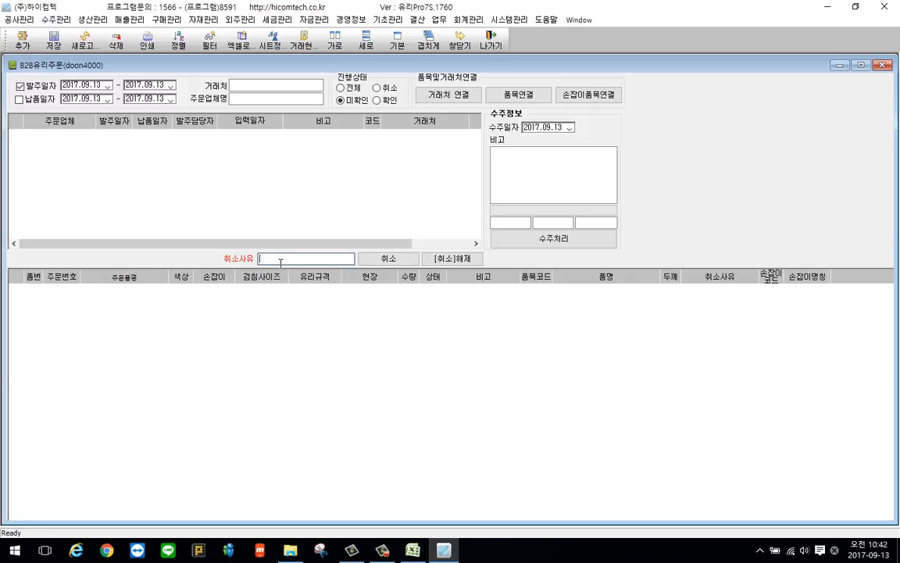
text(ㄴㅁㅇㄴㅁㅇㄴㅁㅇ)
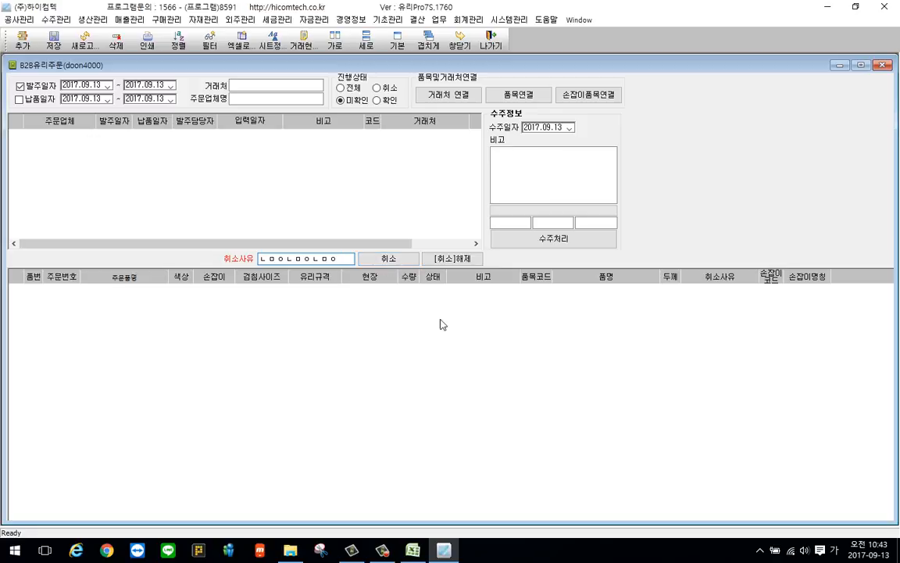
In B2B유리주문접수, view and close the 가공품목연결 window, and expand the processing details list below the order items
click(55, 20)
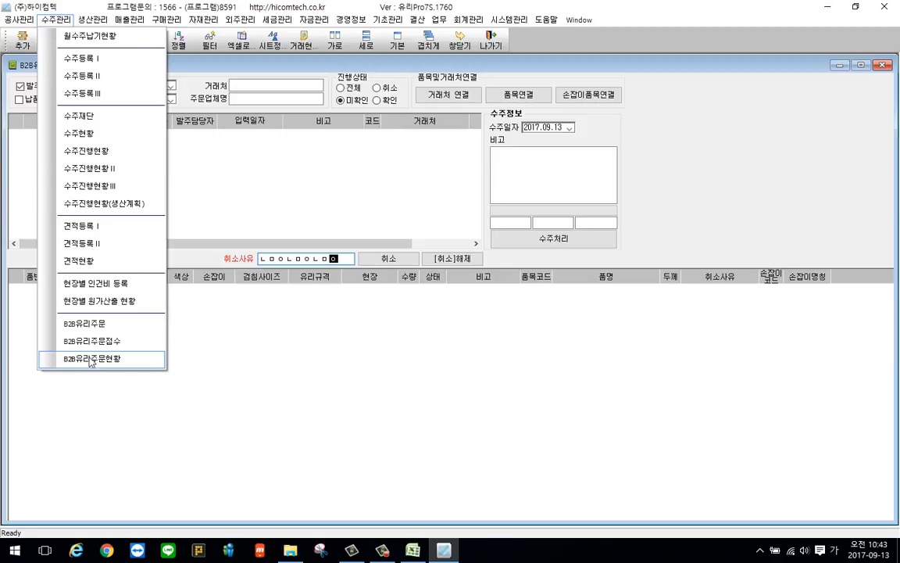
click(130, 341)
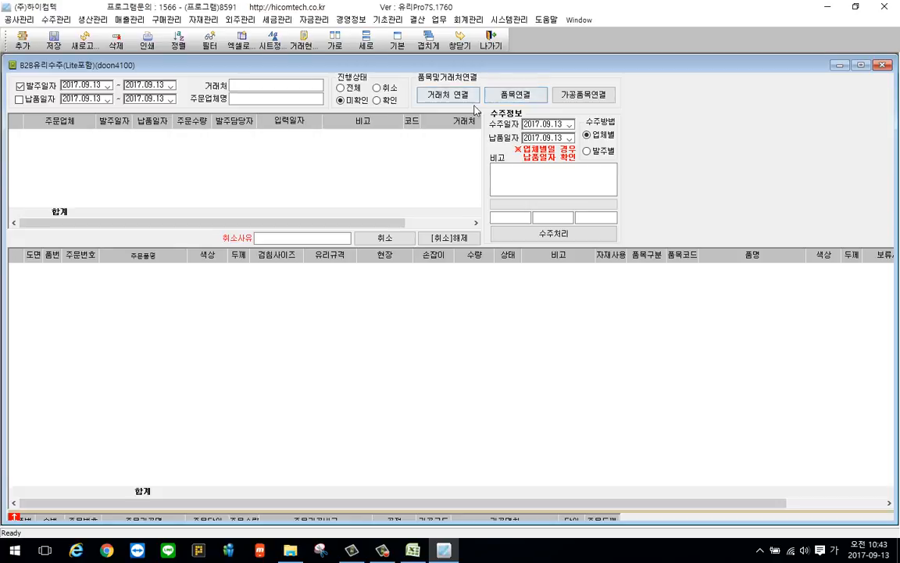
click(586, 99)
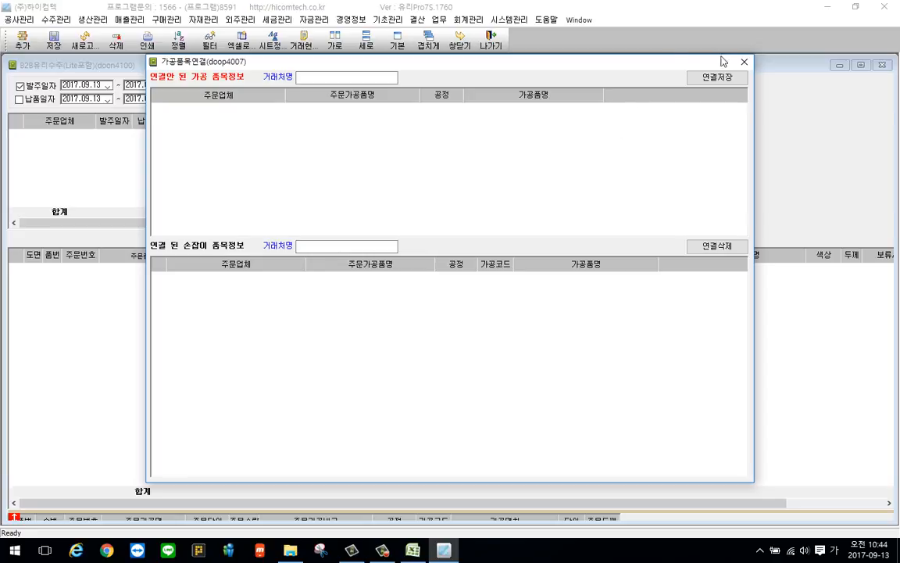
click(744, 62)
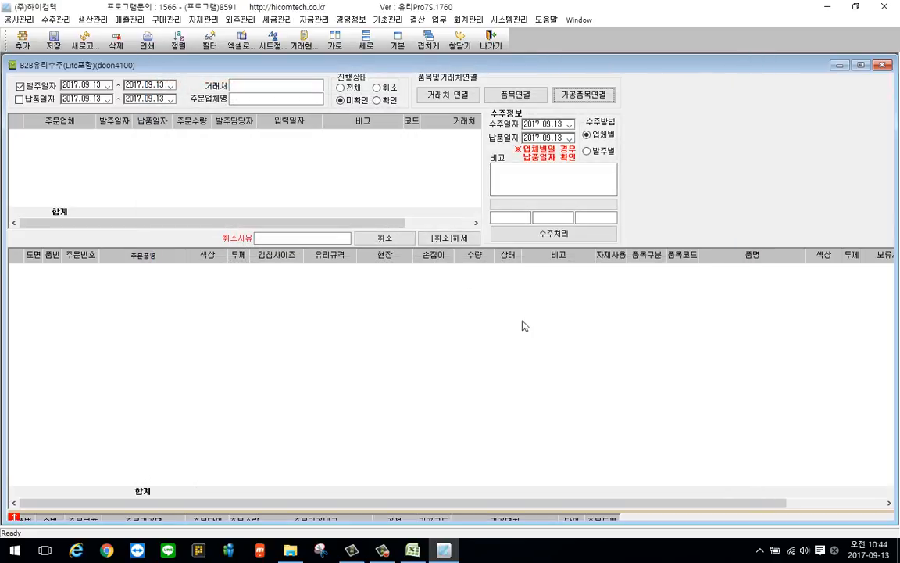
click(14, 518)
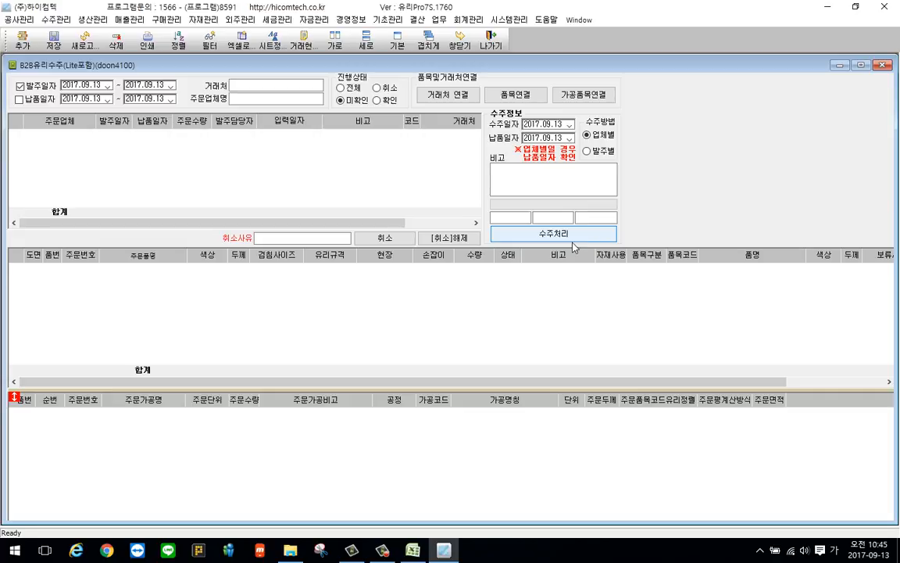
Retrieve the 2017.09.13 orders in 수주진행현황Ⅲ, examine the process columns through 출고잔량, and open 수주진행현황Ⅱ
click(56, 18)
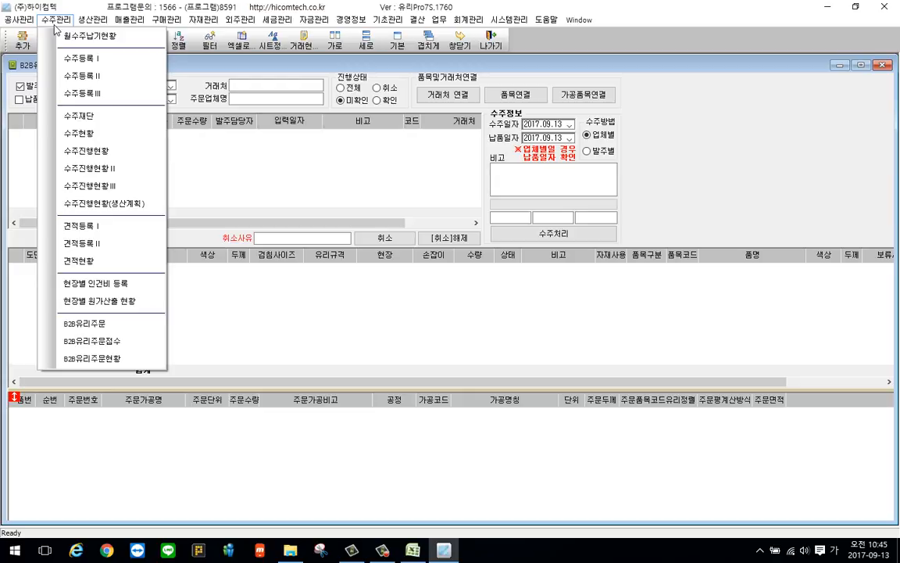
click(99, 188)
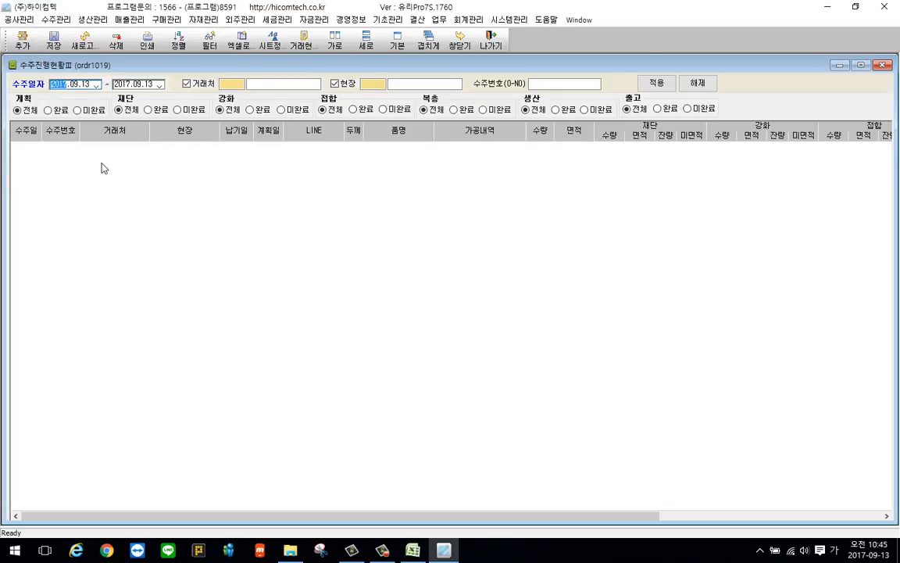
right_click(133, 227)
click(176, 262)
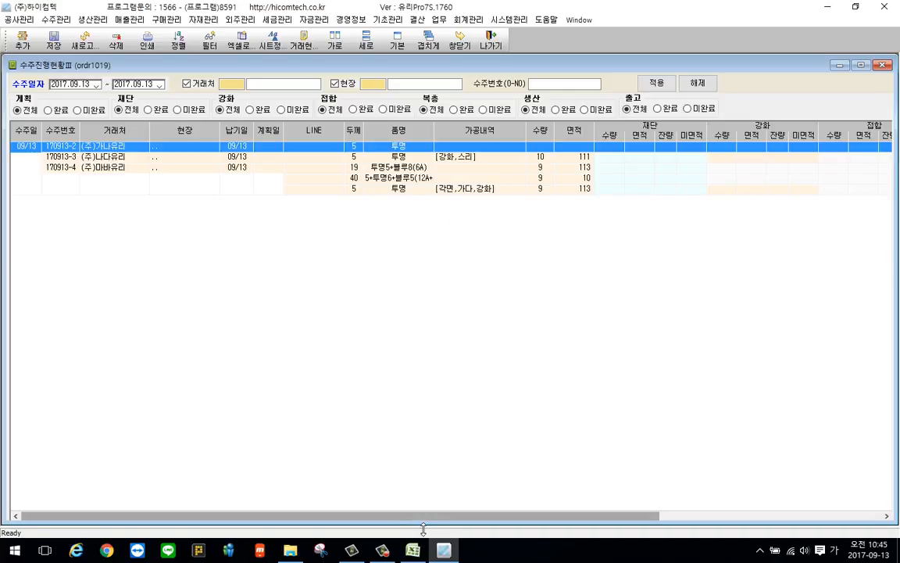
drag(430, 519, 706, 510)
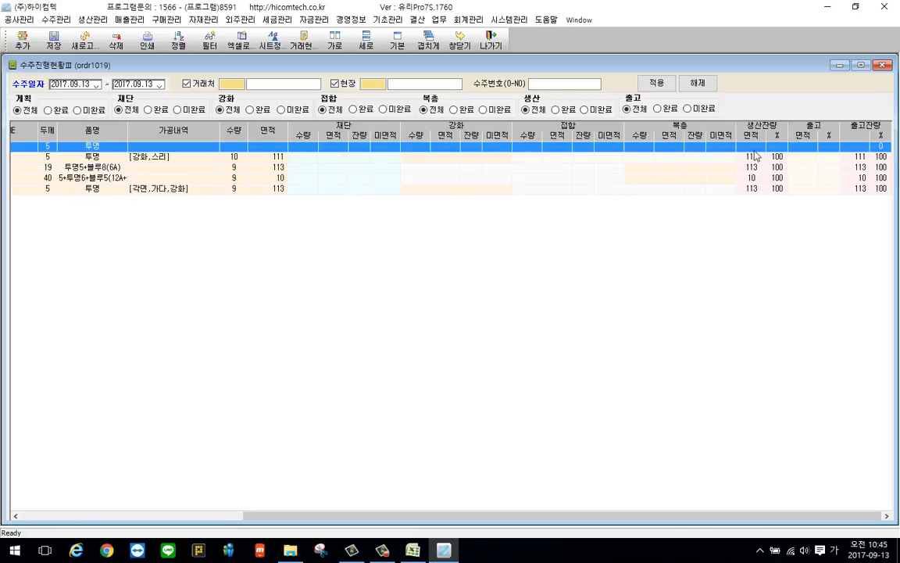
drag(597, 518, 375, 518)
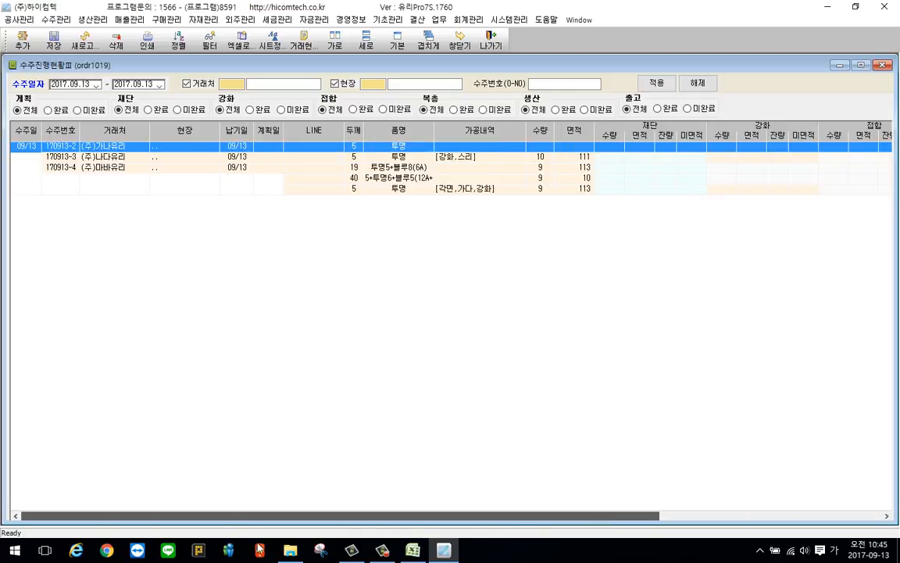
click(56, 19)
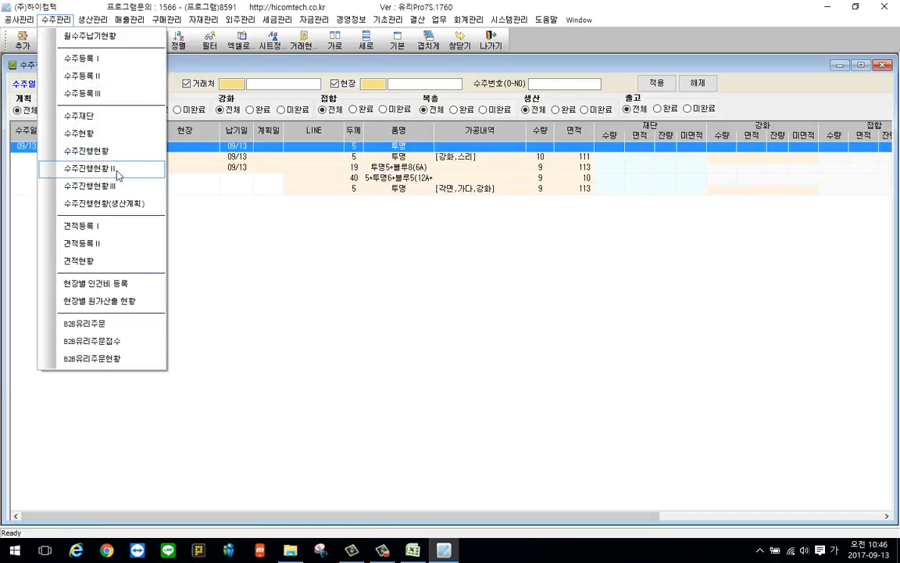
click(110, 167)
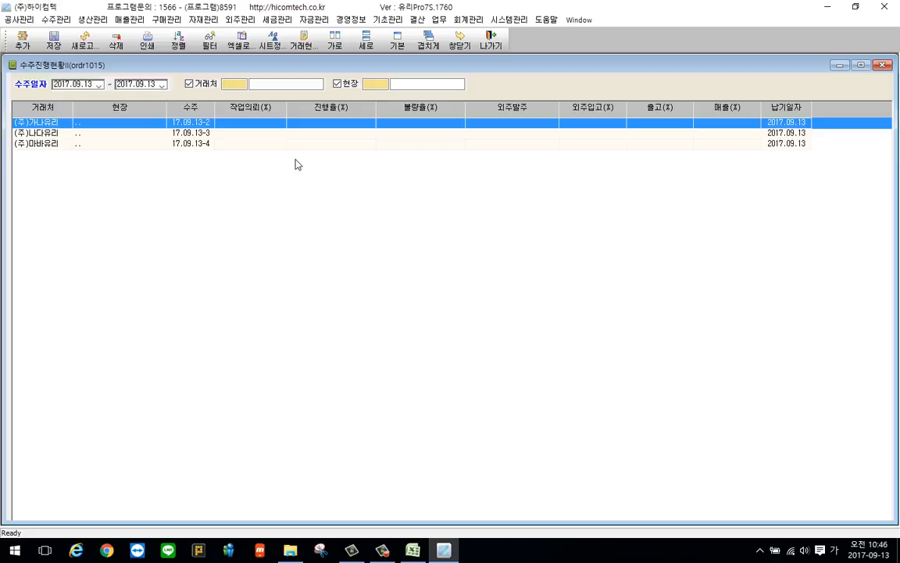
Open 월수주납기현황, view the details of the (주)마바유리 order due on September 15, and close the order window
click(56, 19)
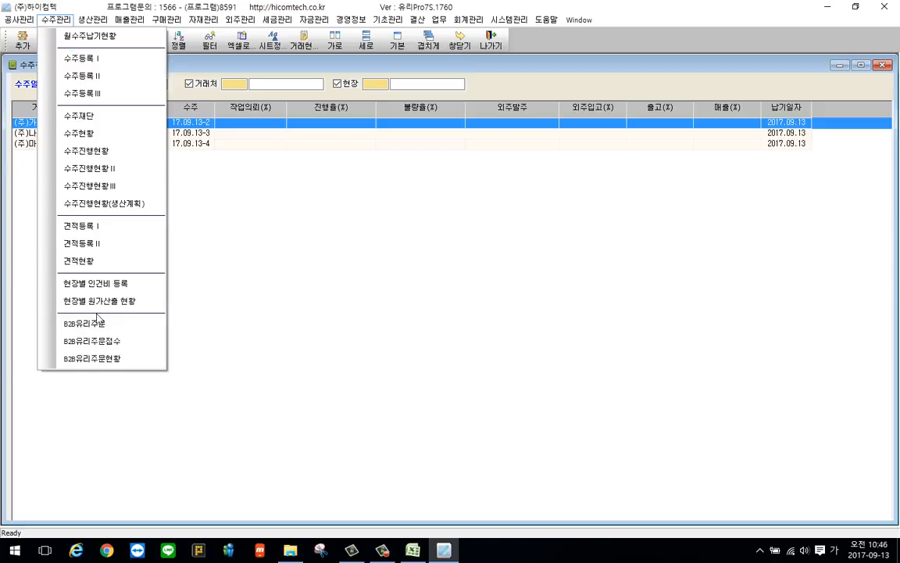
mouse_move(156, 17)
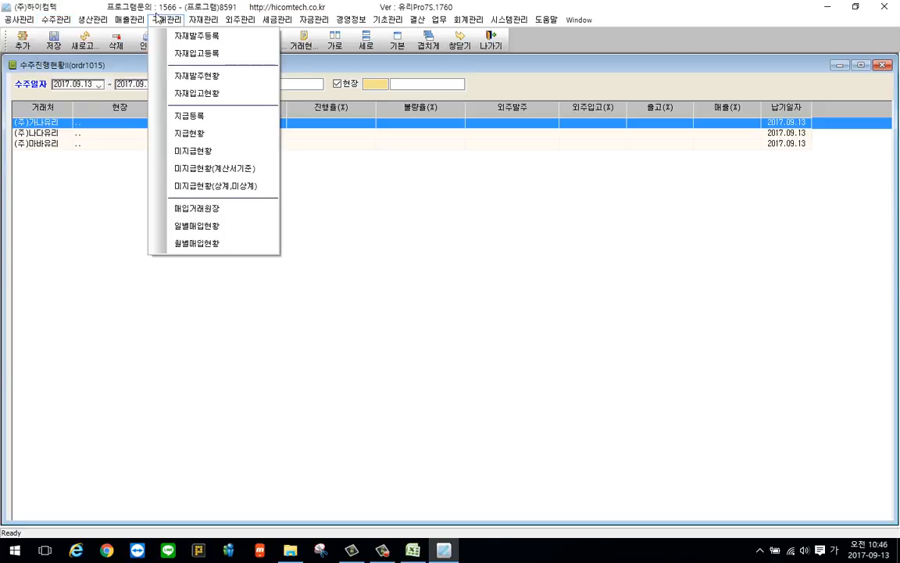
click(90, 35)
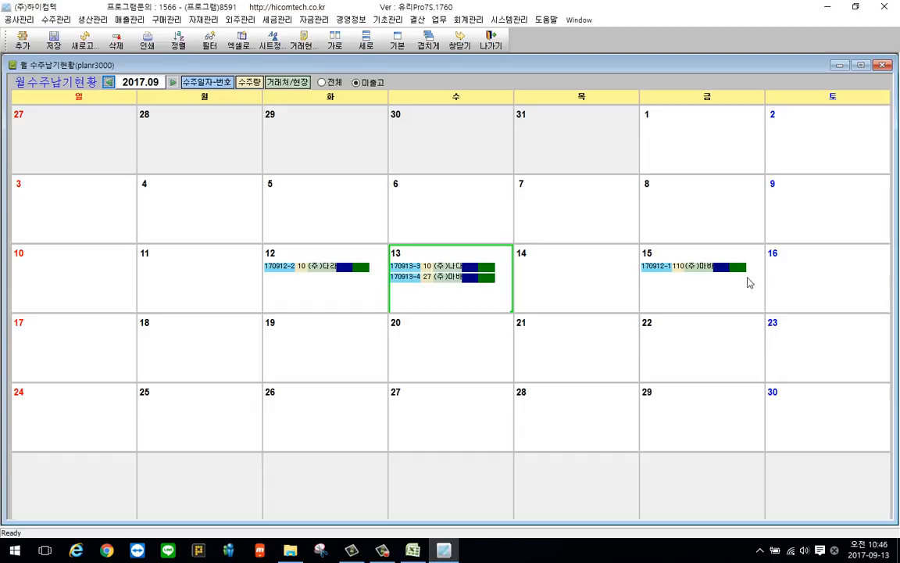
double_click(694, 270)
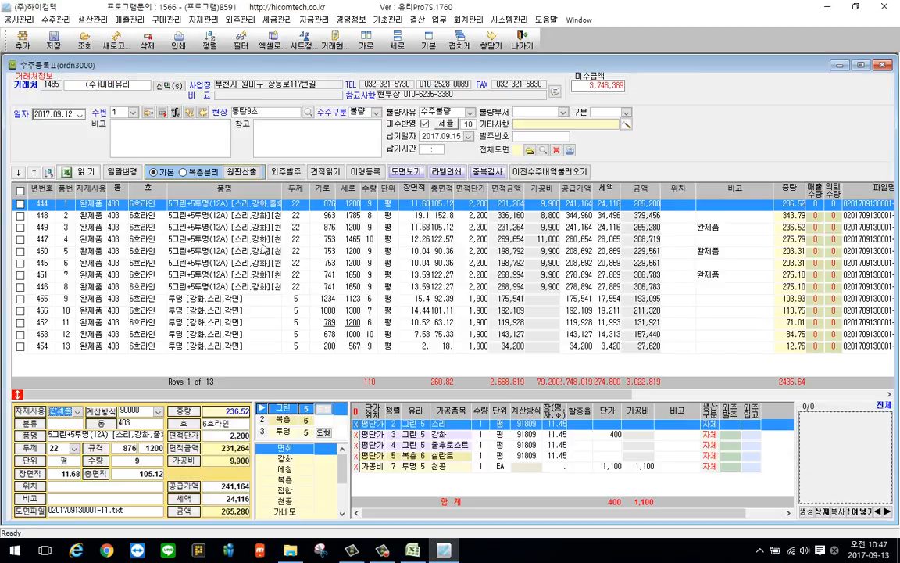
click(883, 65)
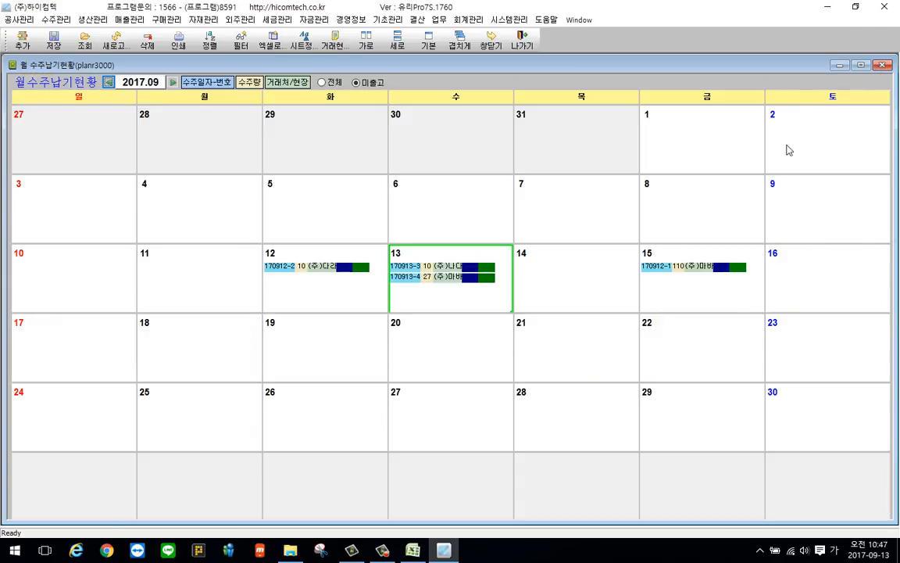
View the (주)나다유리 order details from the calendar's September 13 entries, close them, and repeat the check once more
double_click(444, 267)
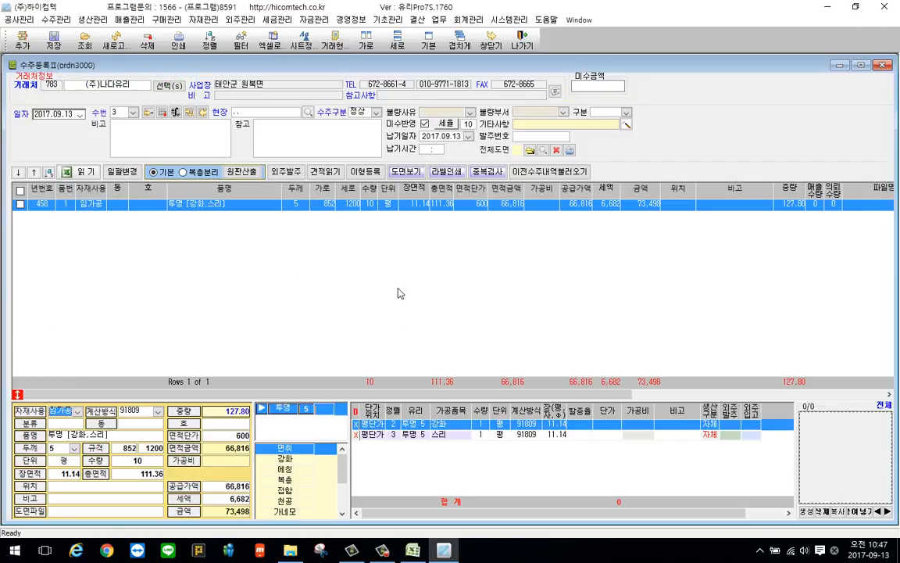
click(882, 66)
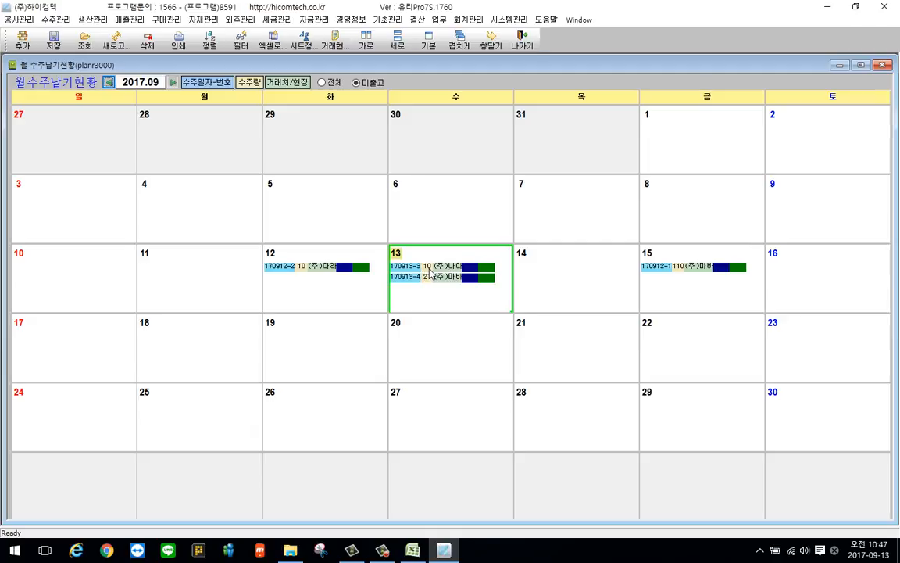
double_click(429, 281)
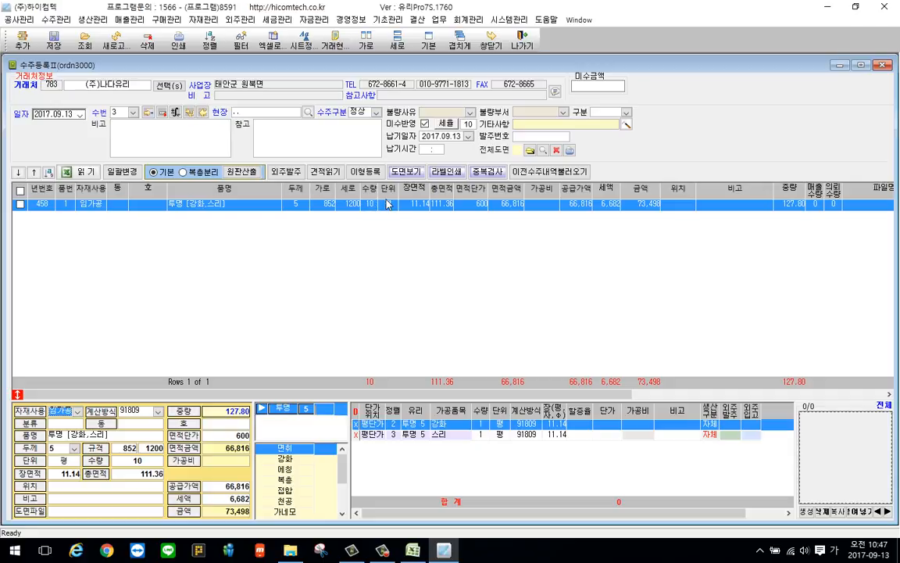
click(882, 65)
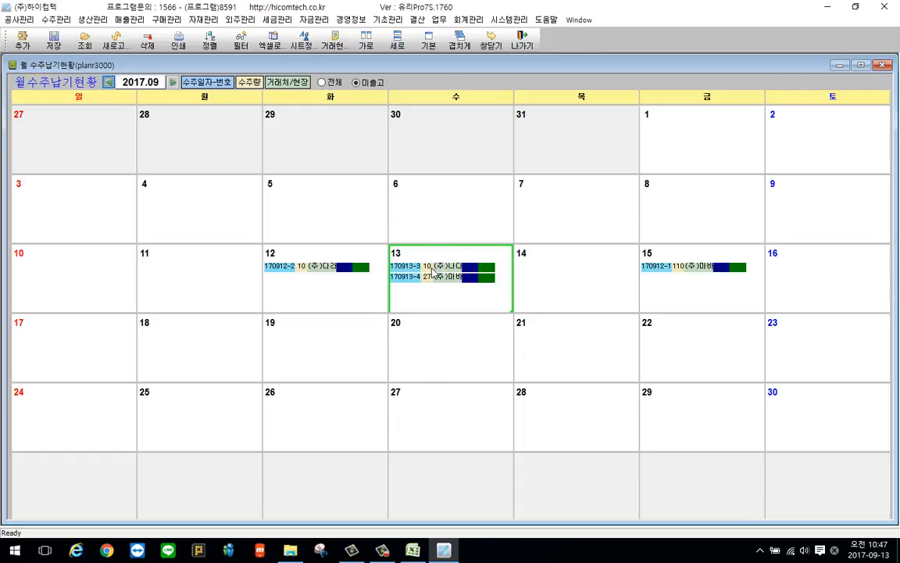